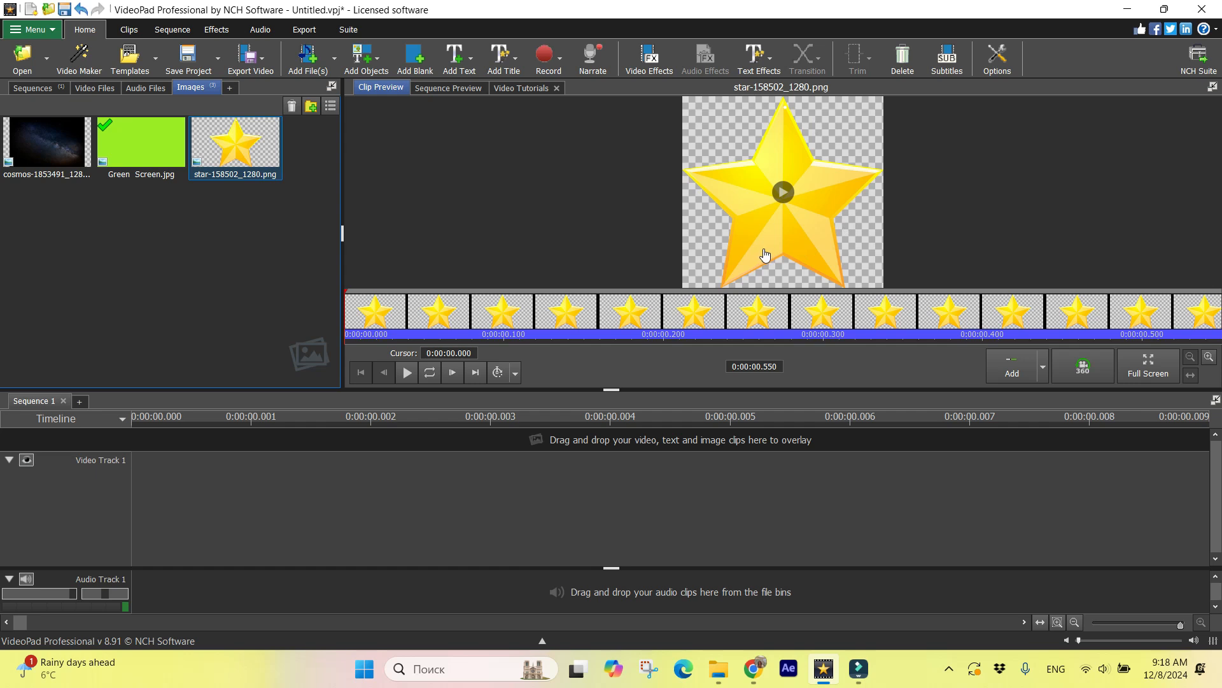
Step: Place the Green Screen.jpg image at the start of Video Track 1
click(131, 143)
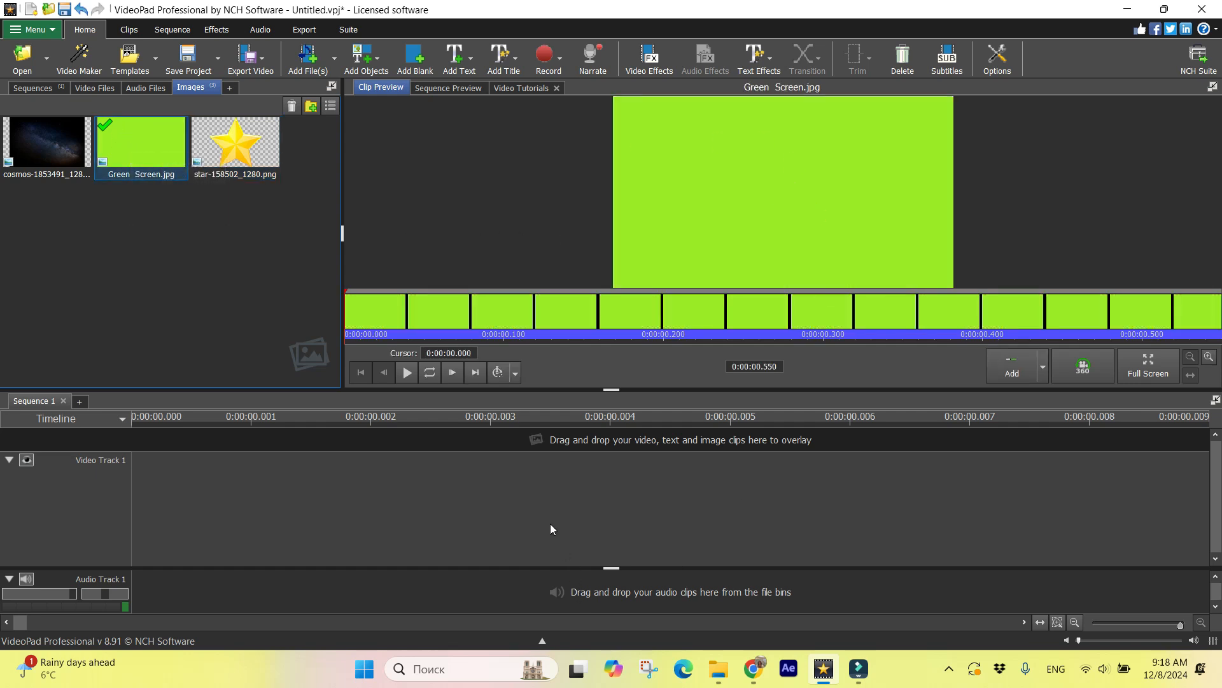
click(245, 414)
drag(131, 148, 147, 505)
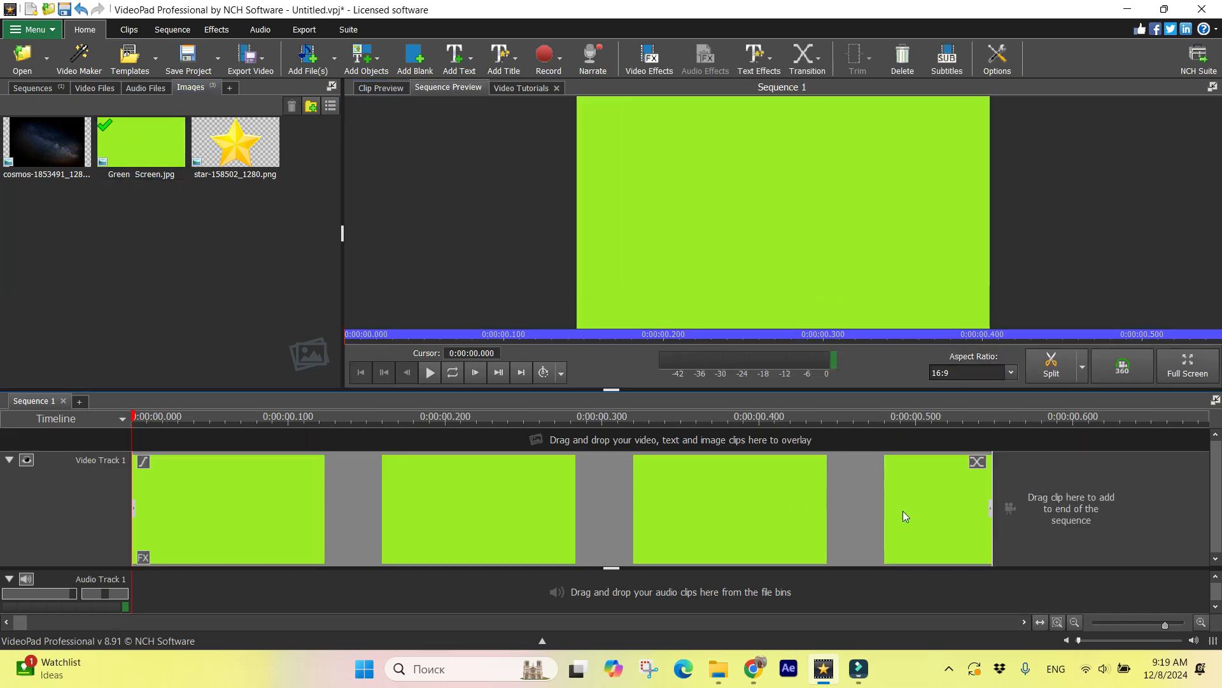
Step: Extend the green screen clip on Video Track 1 to a duration of about 5.2 seconds
drag(1165, 624, 1153, 628)
drag(262, 525, 262, 525)
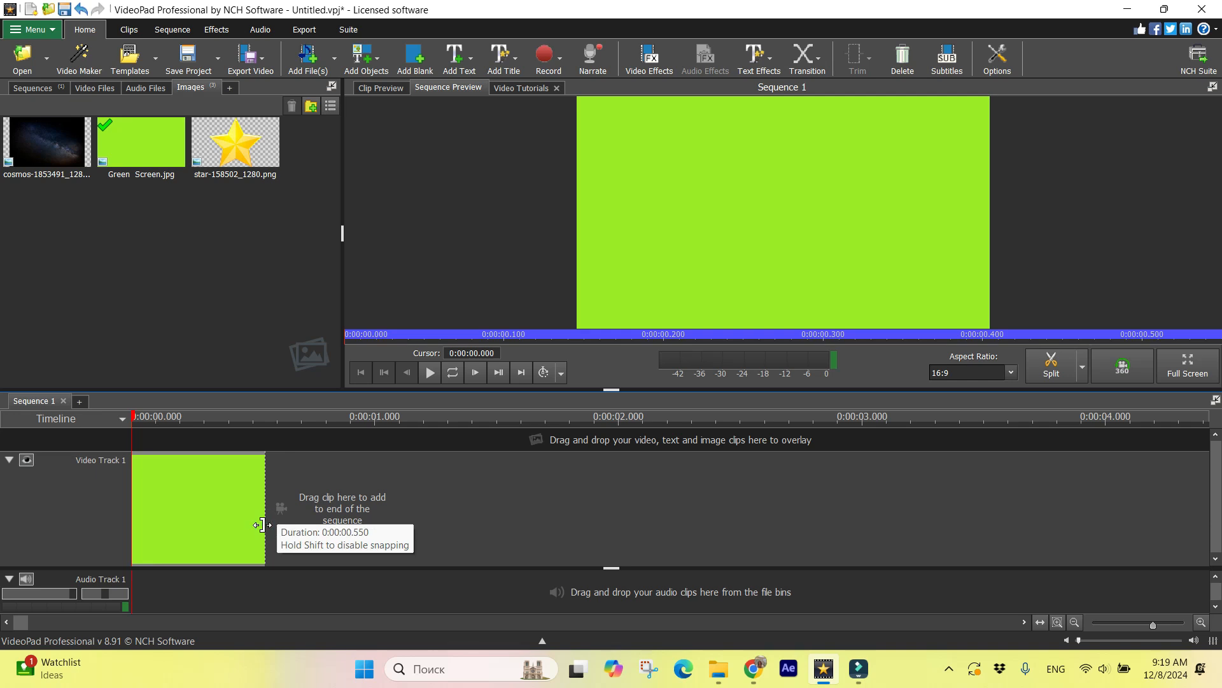
drag(262, 525, 1106, 543)
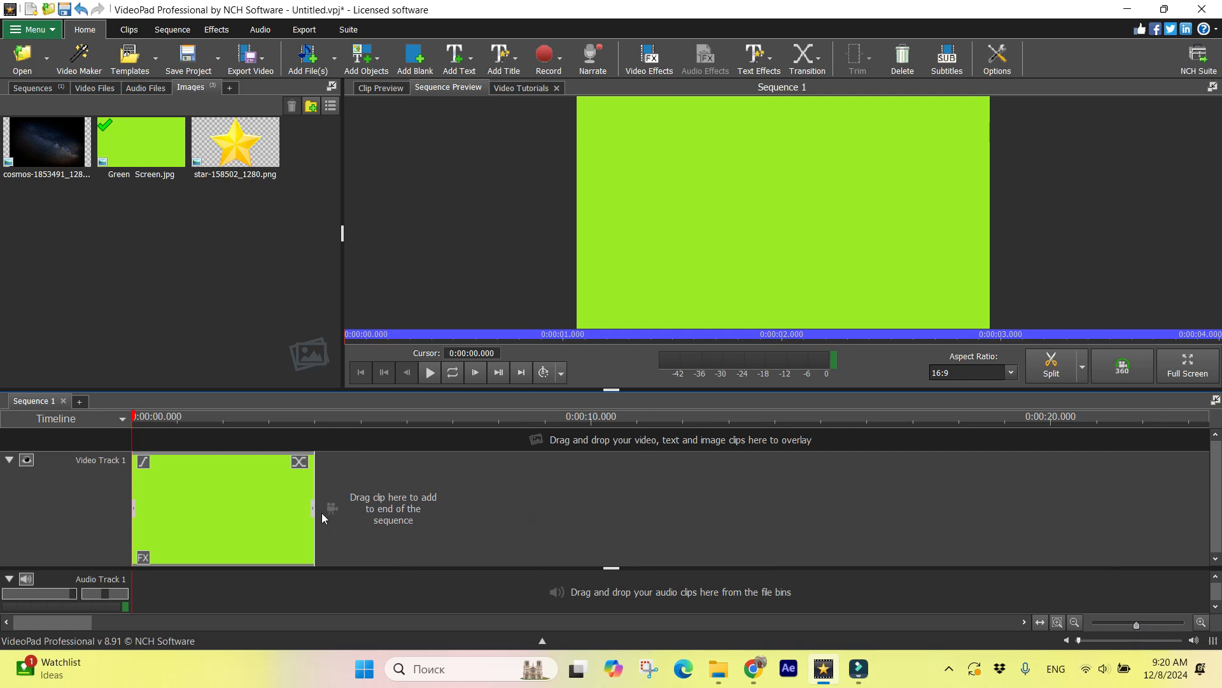
drag(315, 509, 370, 517)
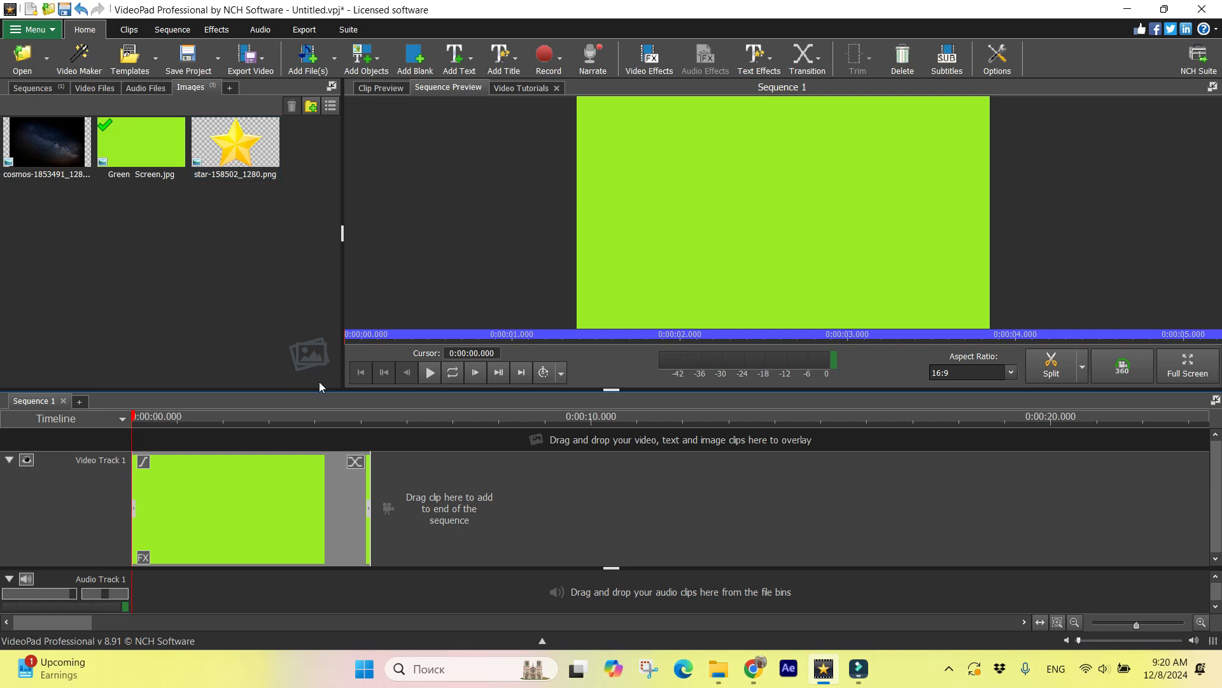
Step: Overlay star-158502_1280.png at the start of Video Track 2 and extend it to the green screen clip's end, 0:00:05.231
click(138, 142)
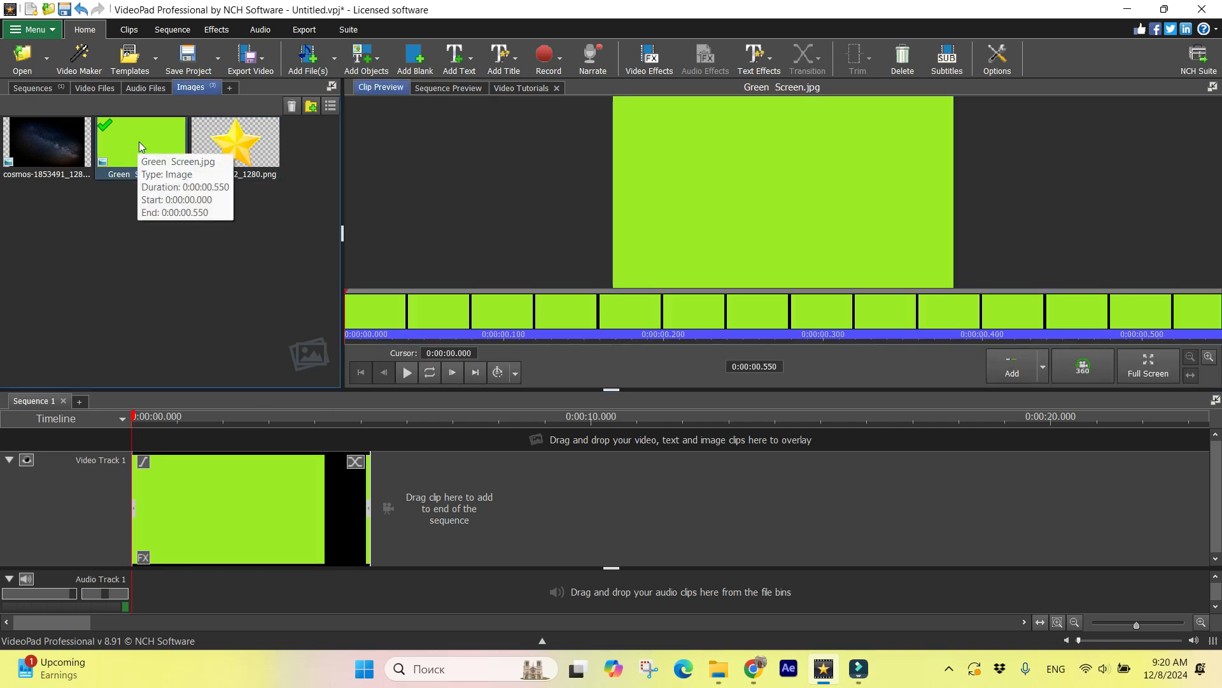
drag(139, 143, 145, 179)
drag(223, 147, 126, 438)
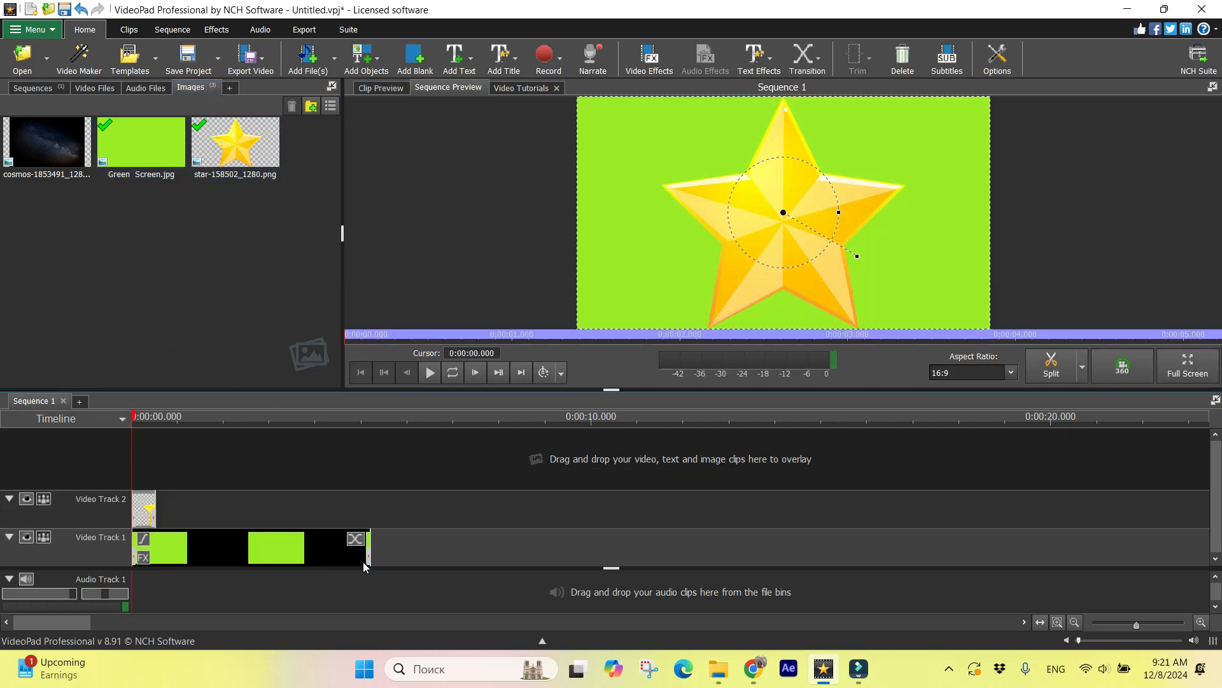
drag(152, 505, 377, 525)
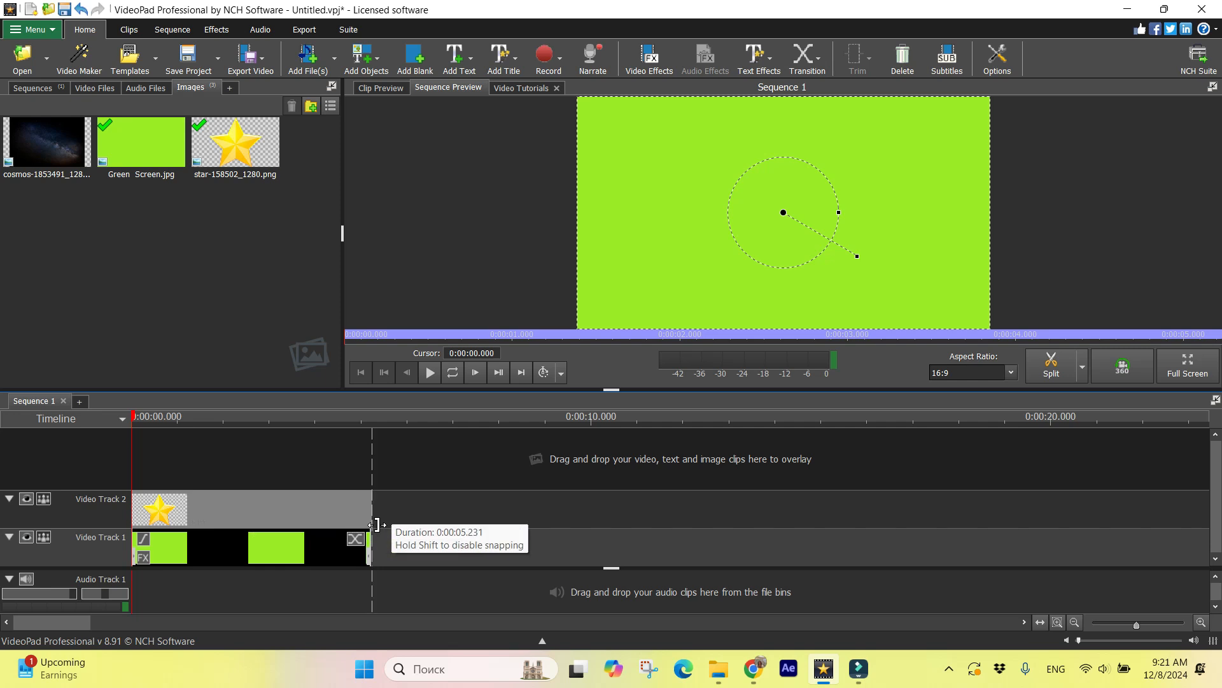
drag(380, 530, 381, 529)
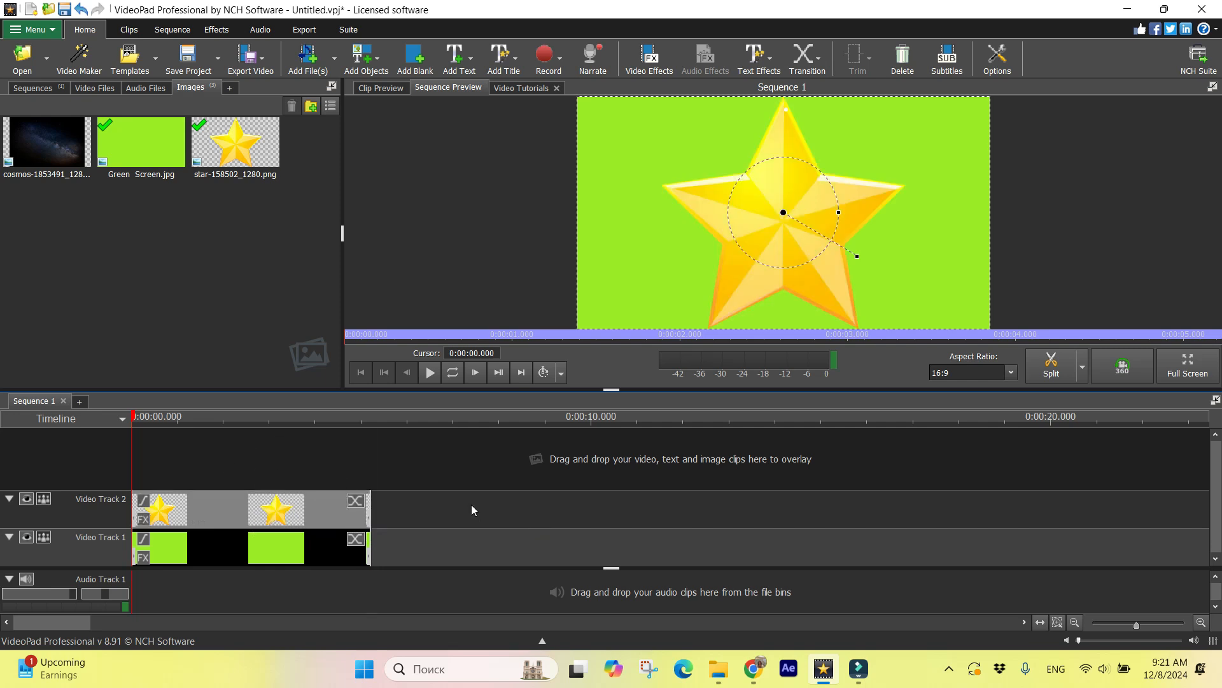
scroll(449, 536, down, 1)
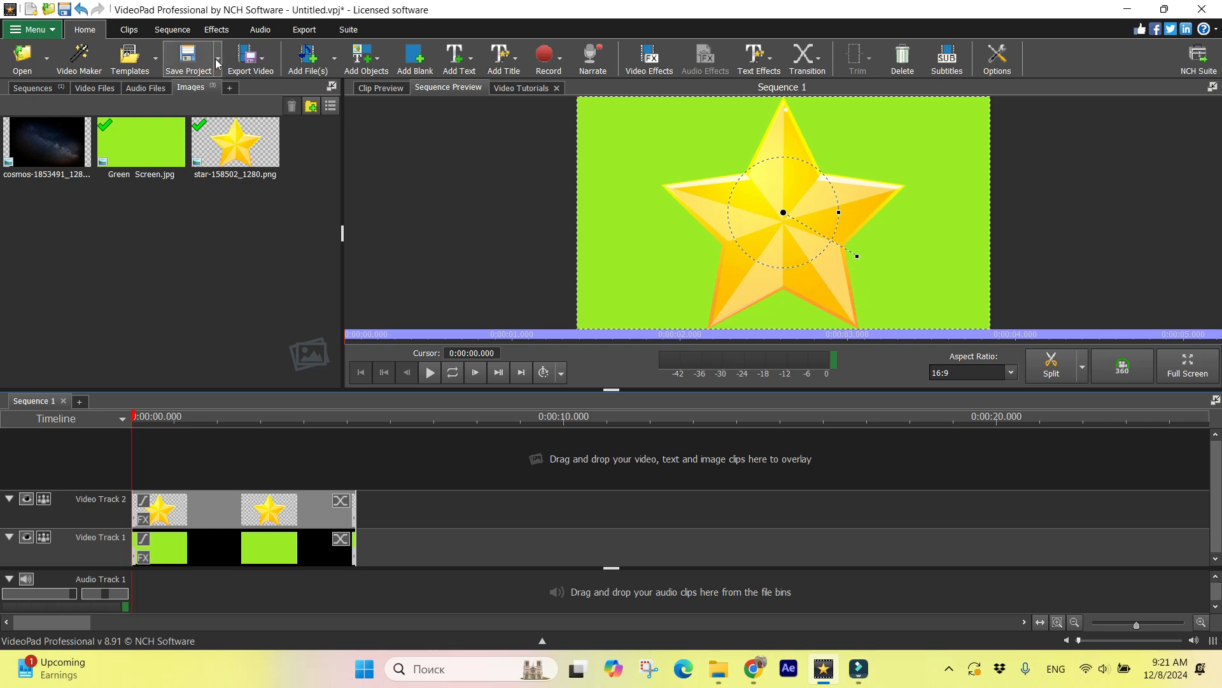
Step: Add an Exposure effect to the star clip on Video Track 2 and set the exposure to 0.90
right_click(248, 507)
click(280, 482)
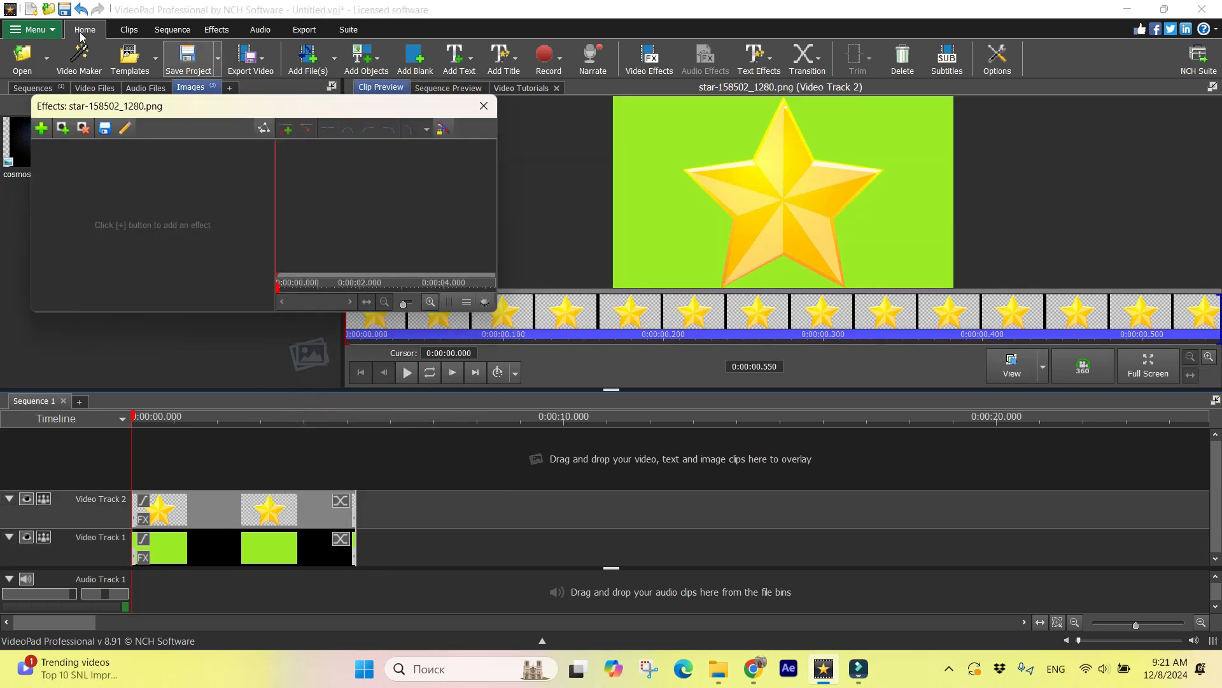
click(41, 128)
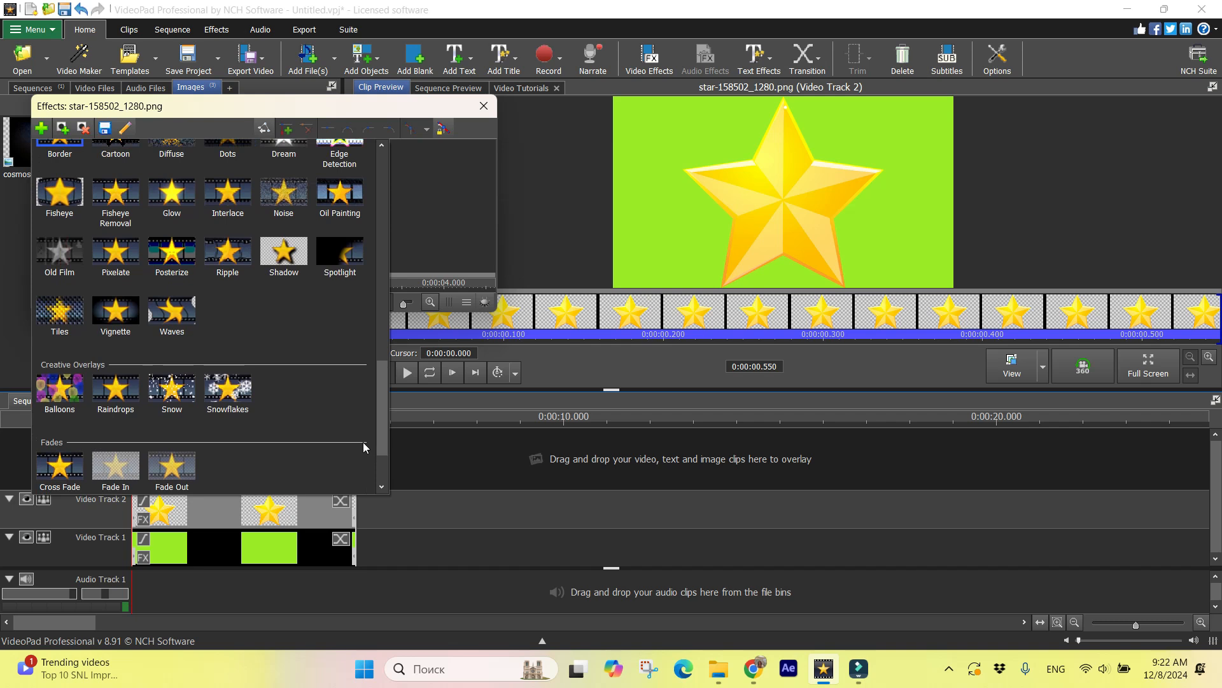
scroll(229, 185, up, 5)
click(229, 184)
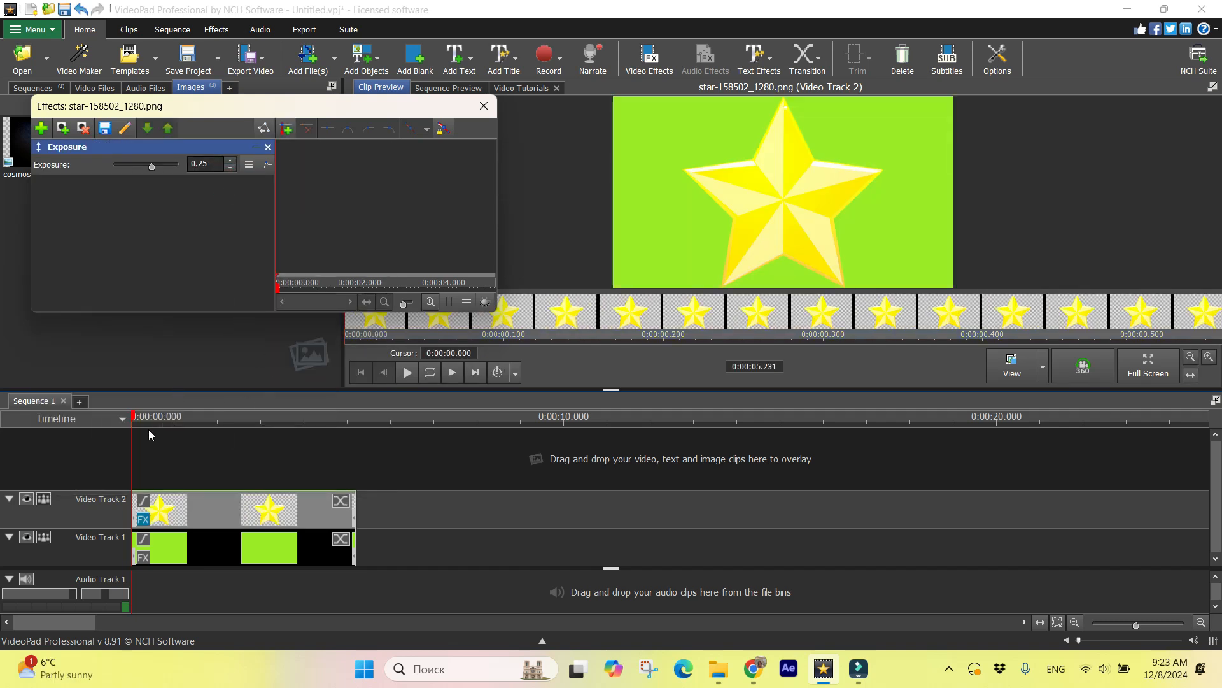
drag(152, 167, 160, 167)
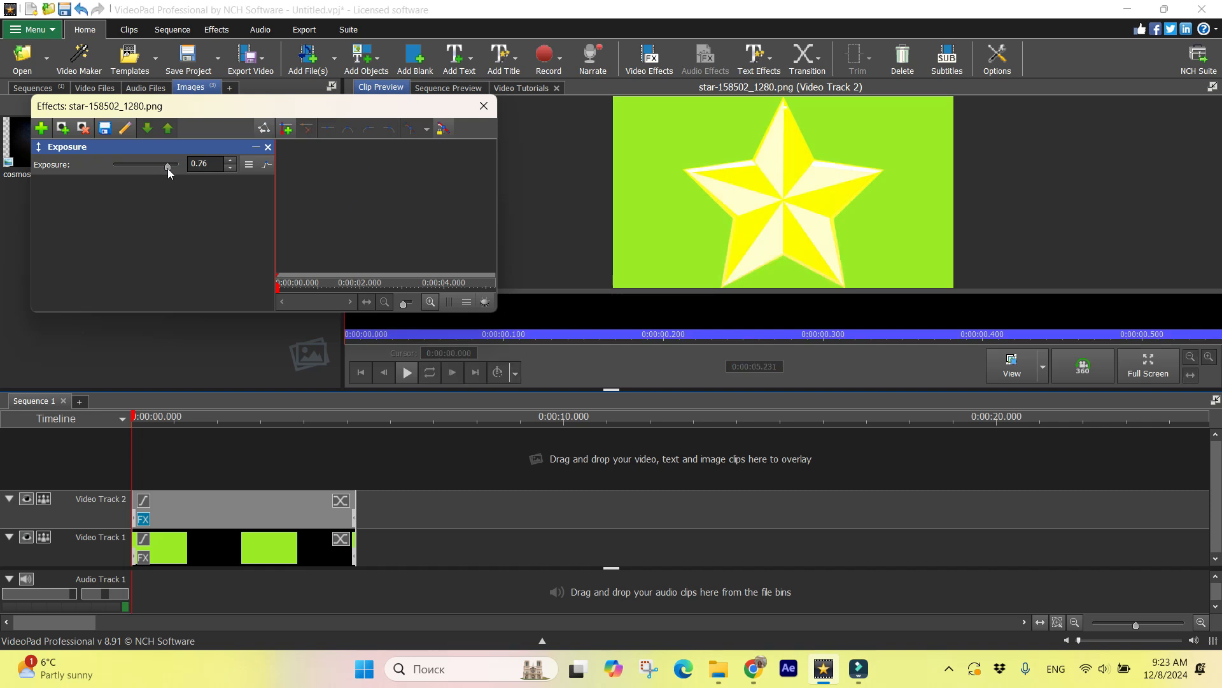
mouse_move(166, 168)
mouse_down()
mouse_move(124, 170)
mouse_move(171, 169)
mouse_up()
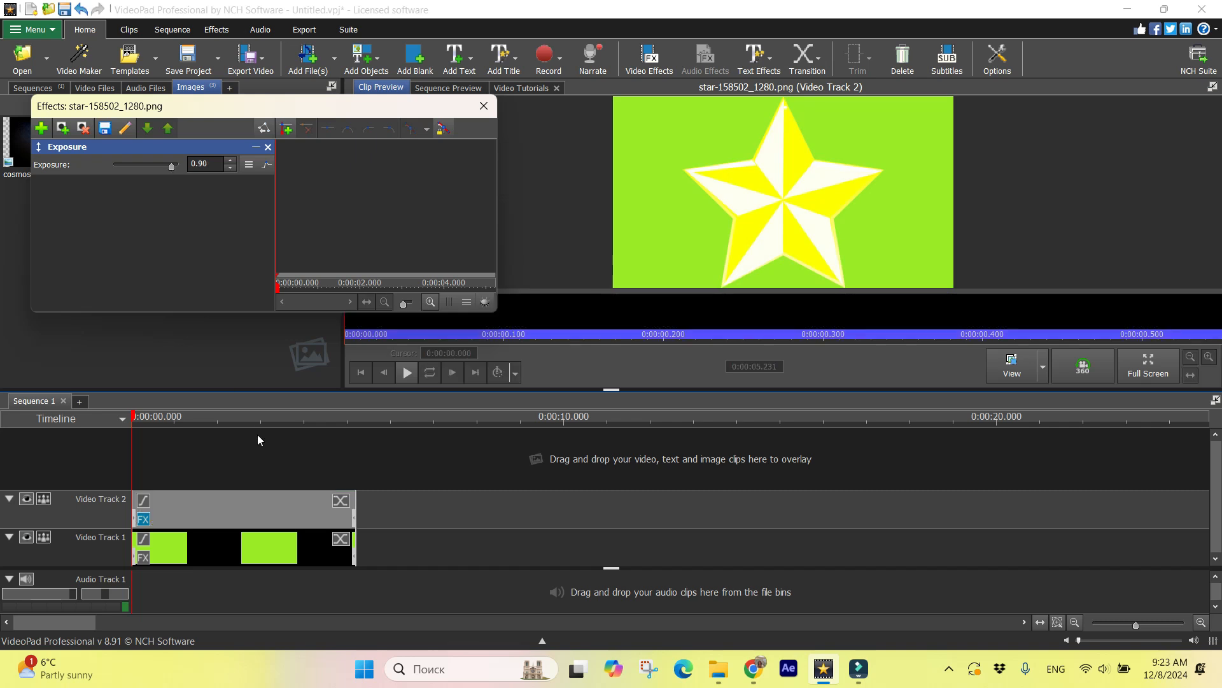
Step: Add a Scale effect to the star clip, shrink it to a ratio of 0.07 at 0:00:00.000 and add keyframes there
click(341, 456)
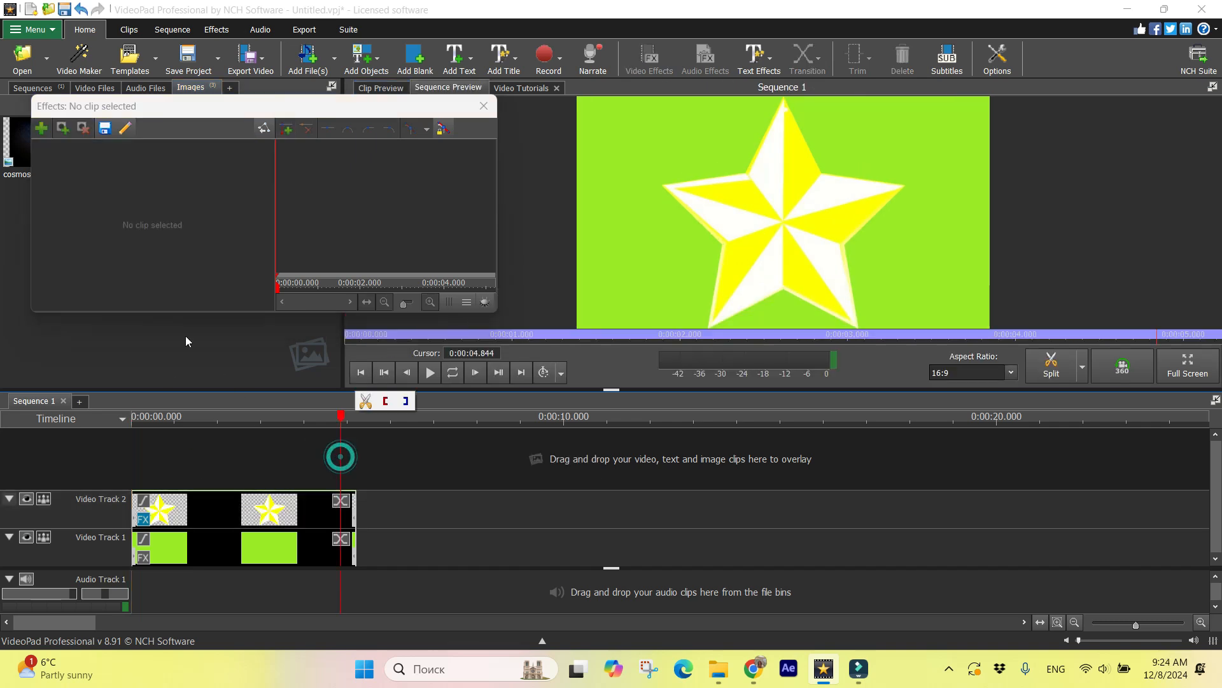
click(41, 128)
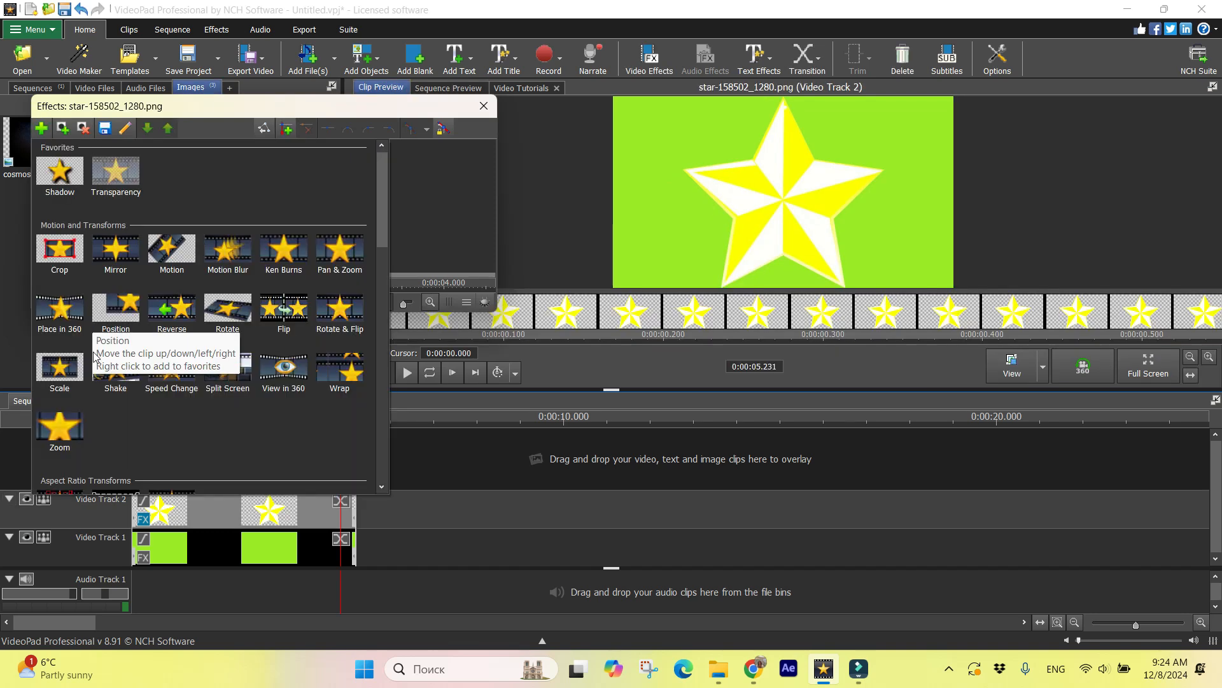
click(56, 359)
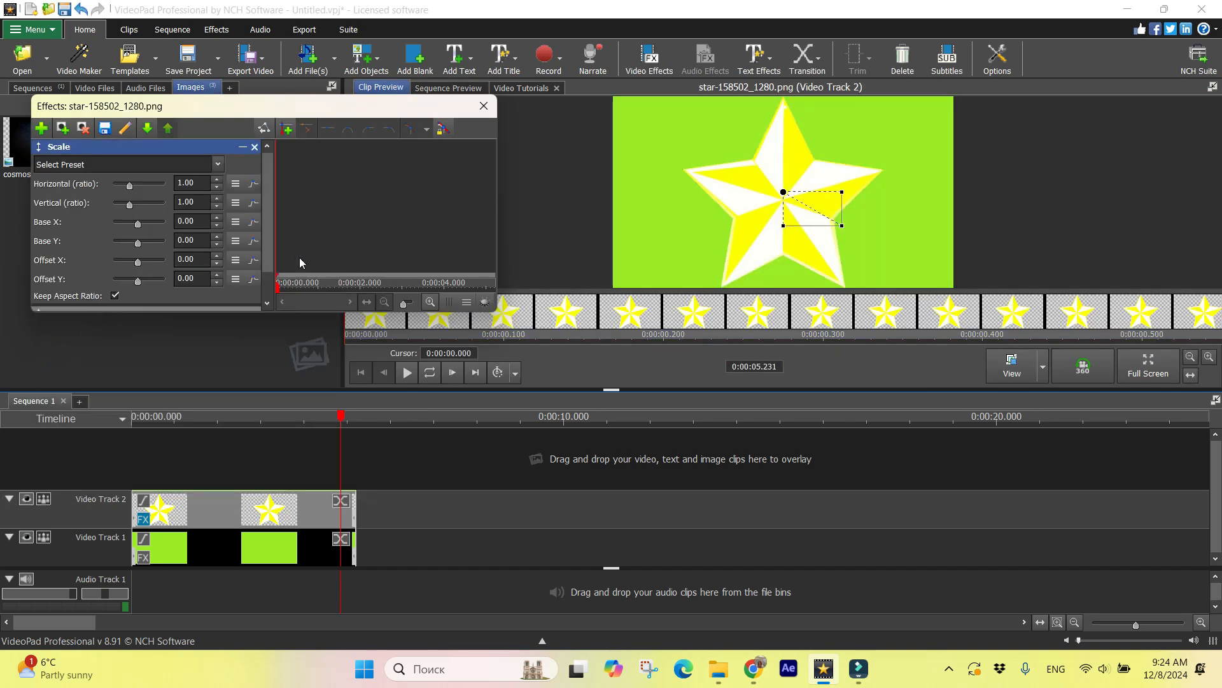
drag(341, 415, 44, 452)
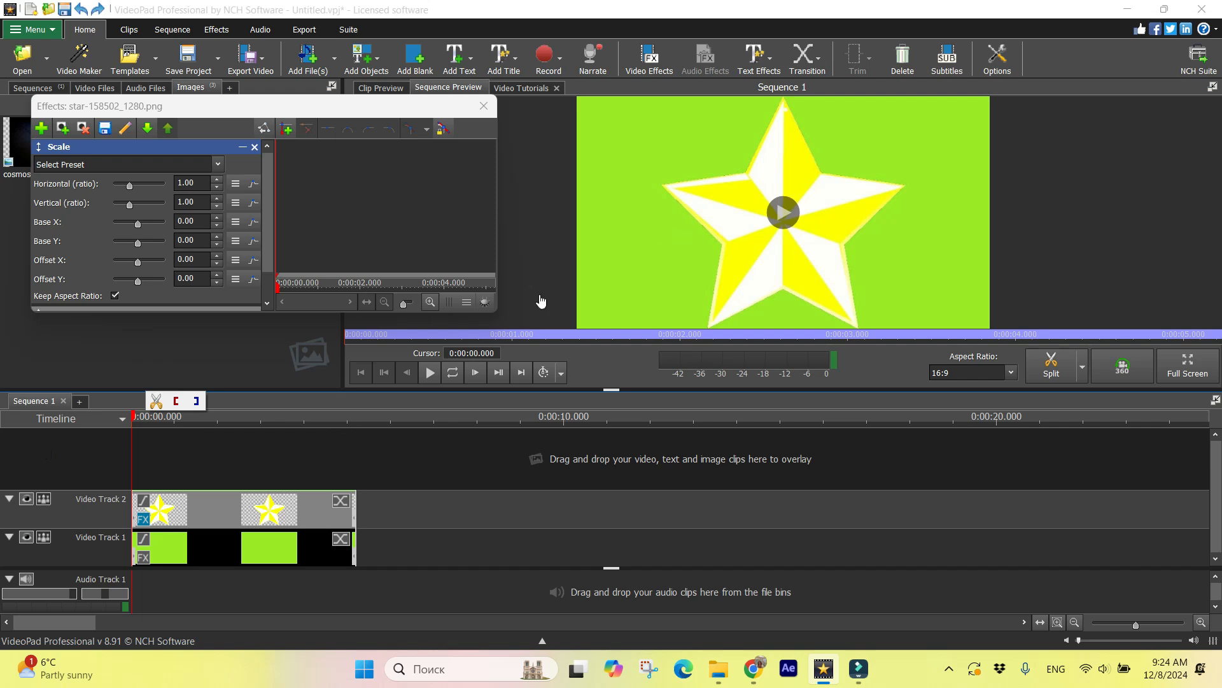
drag(857, 257, 790, 198)
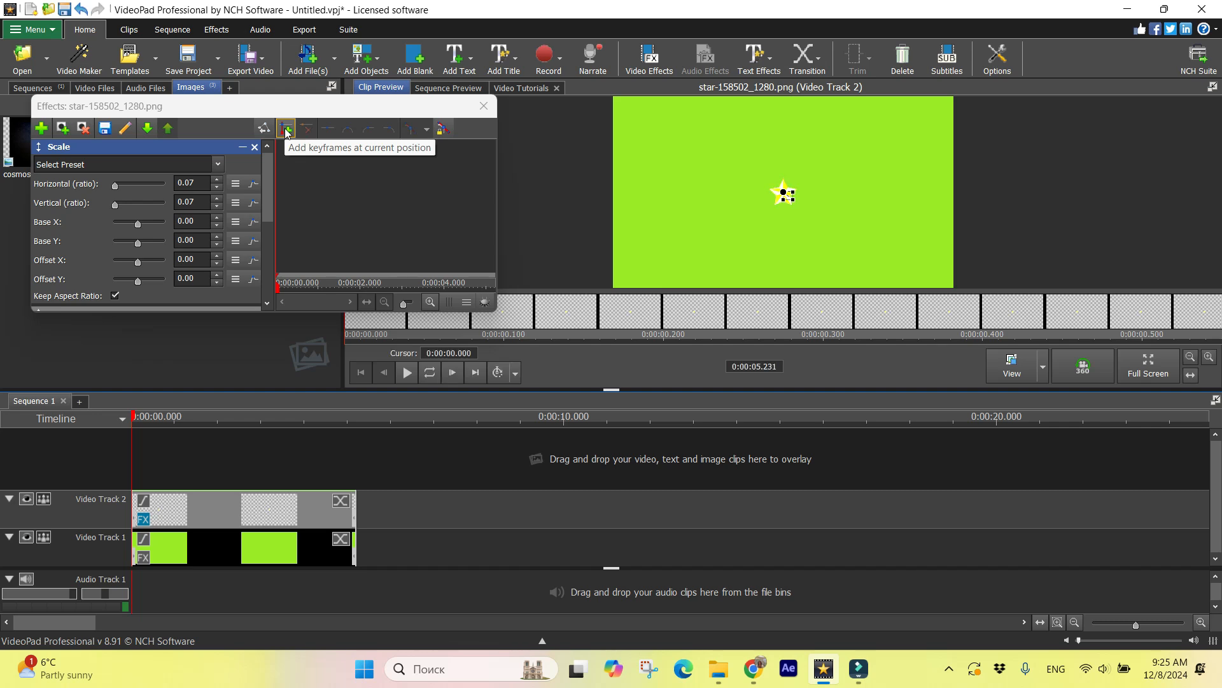
click(286, 130)
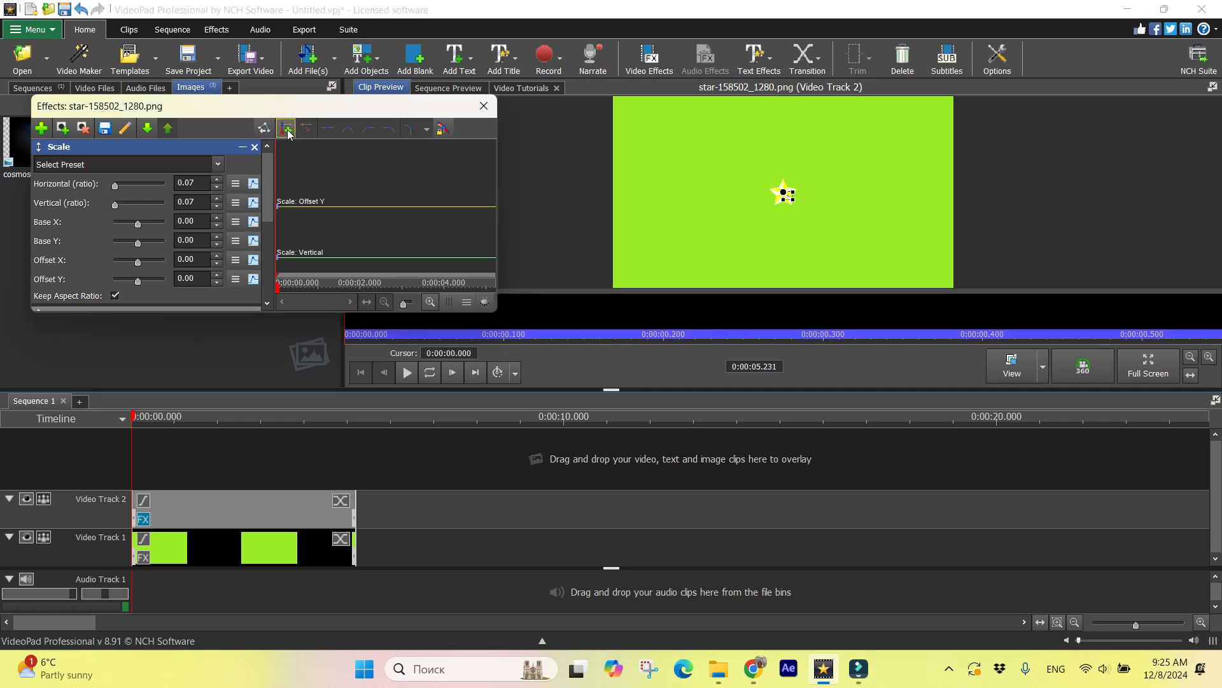
Step: Enlarge the star to a scale ratio of 0.25 at 0:00:02.471 and add keyframes at that position
drag(278, 288, 381, 295)
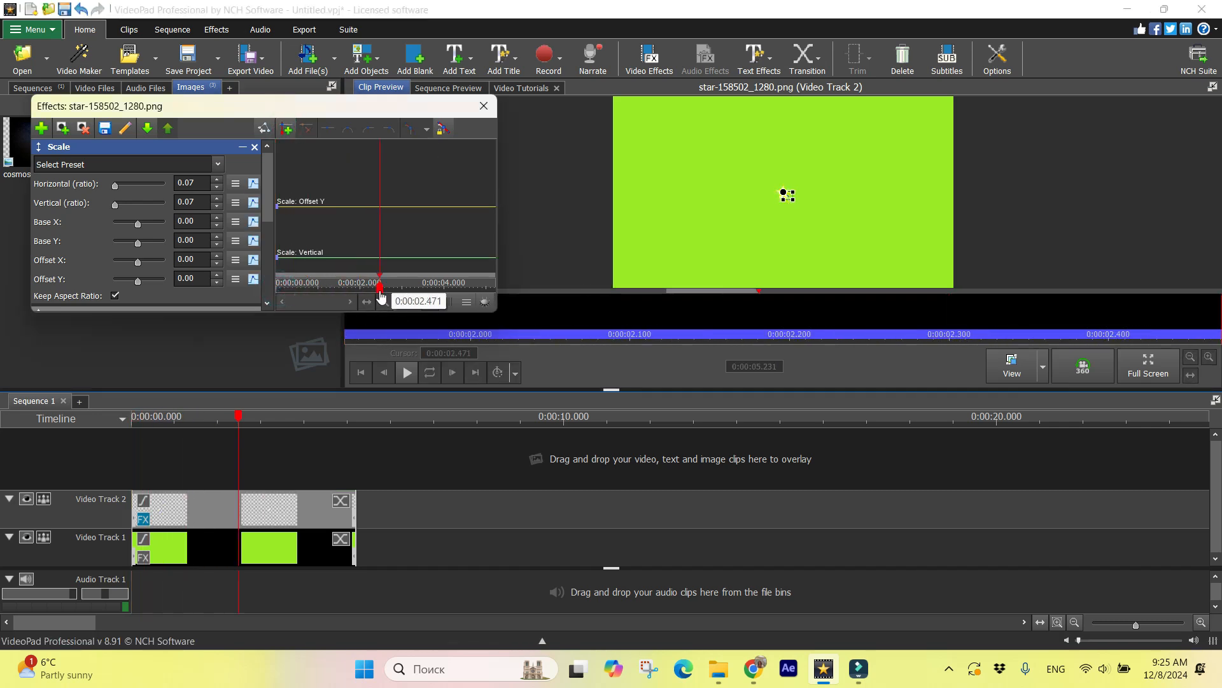
mouse_move(794, 207)
mouse_down()
mouse_move(820, 226)
mouse_move(802, 204)
mouse_up()
right_click(789, 205)
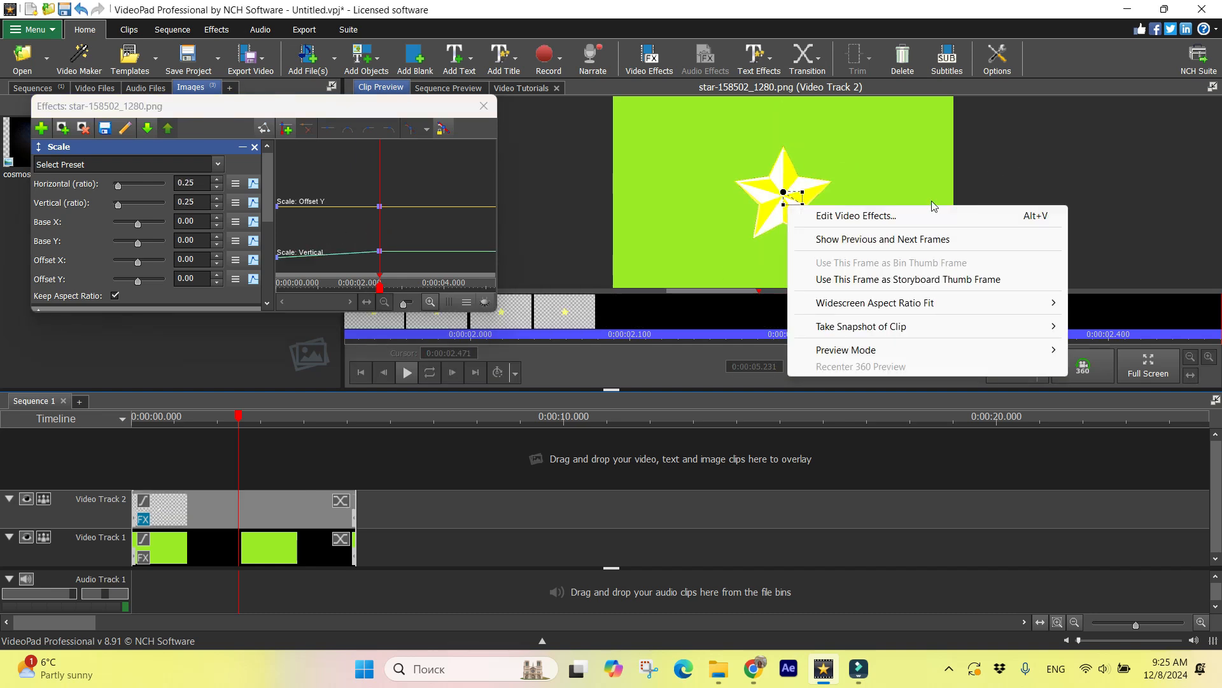
key(Escape)
click(289, 131)
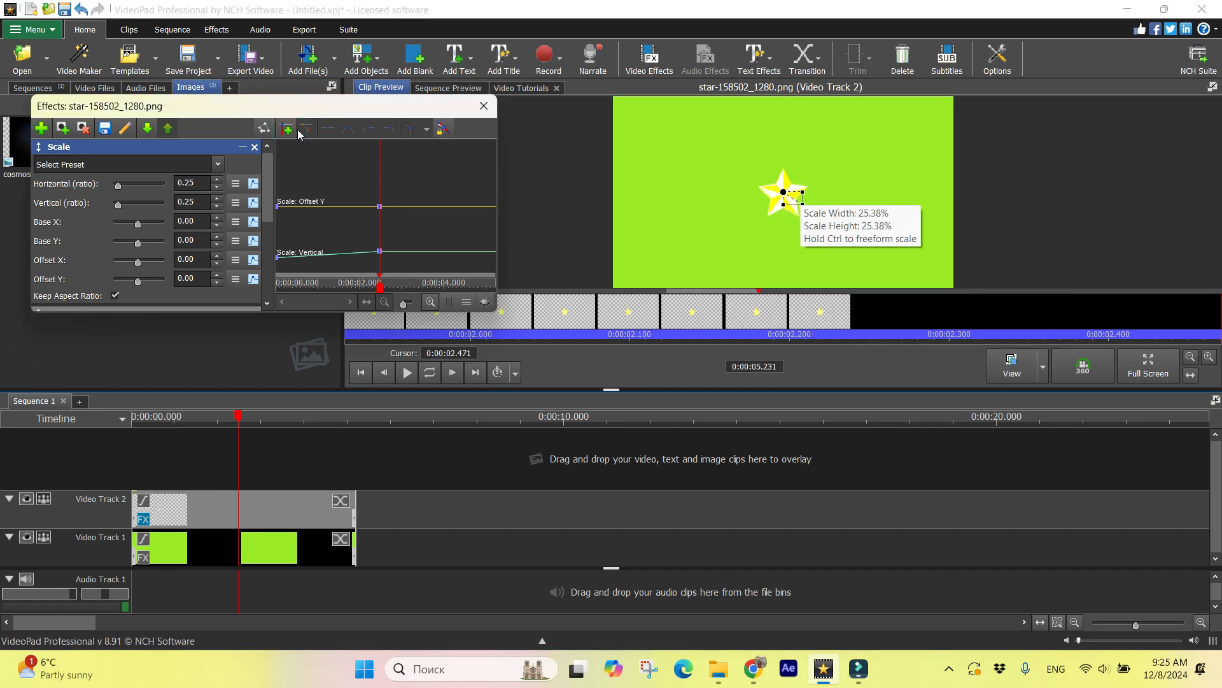
Step: Shrink the star to a scale ratio of 0.03 at the clip's end, 0:00:05.231, and play the sequence from the start
drag(239, 417, 357, 421)
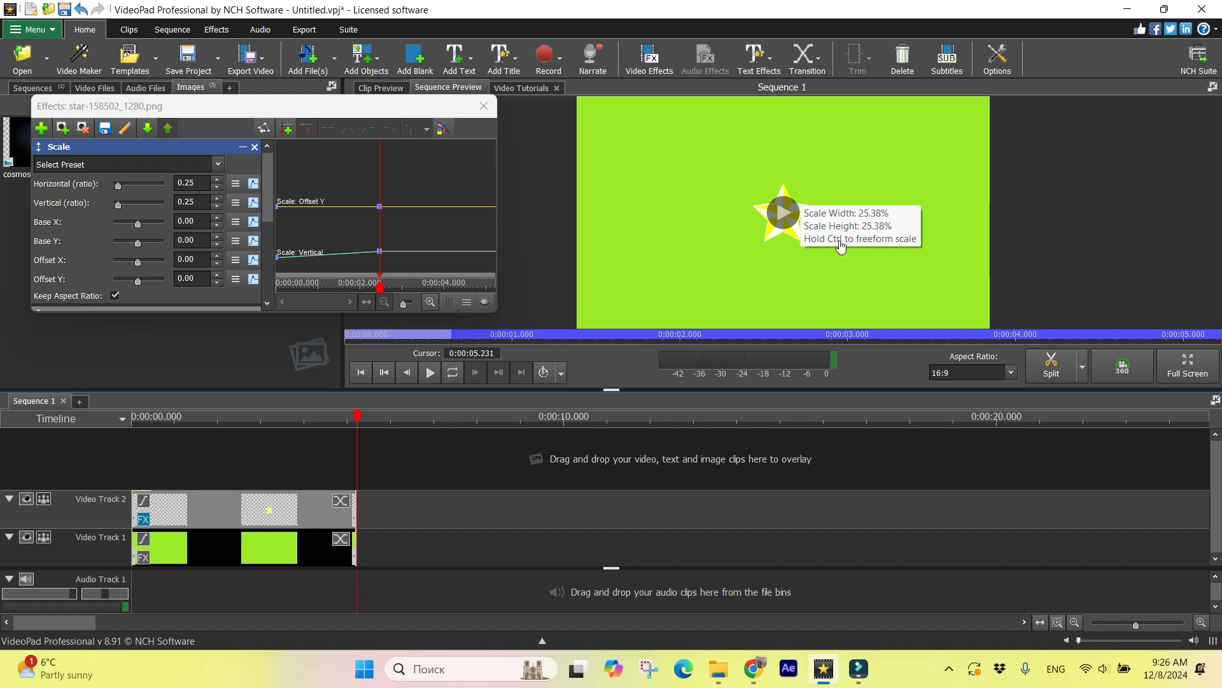
click(126, 210)
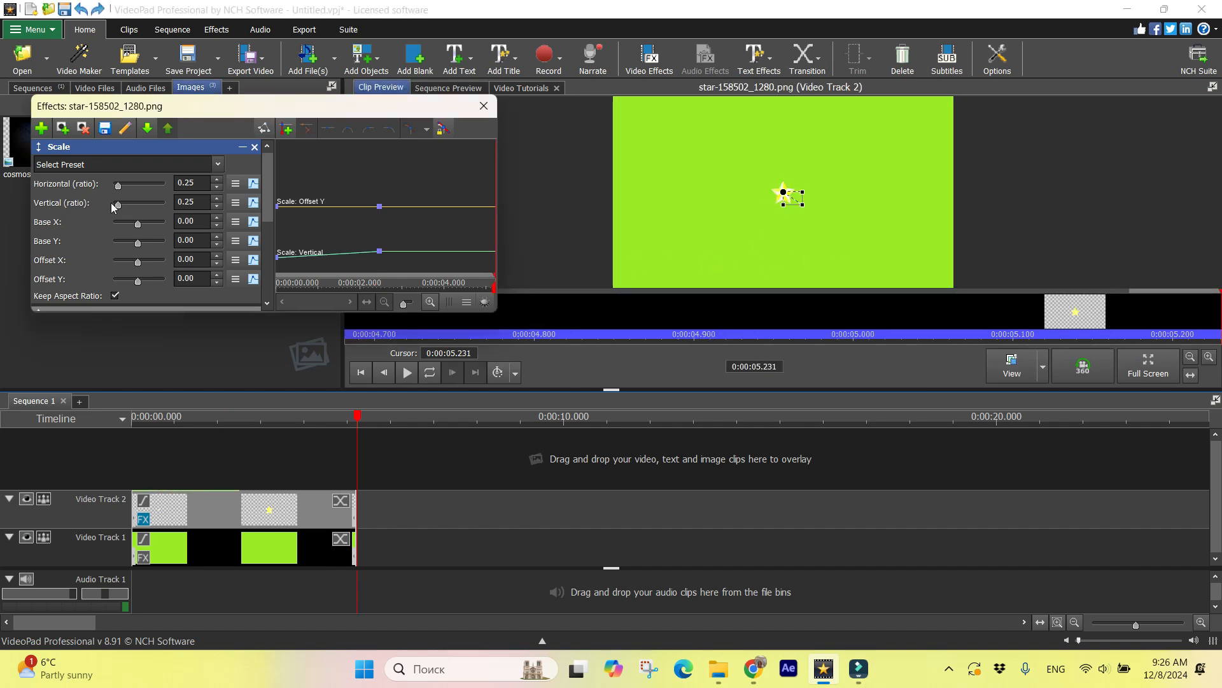
click(112, 207)
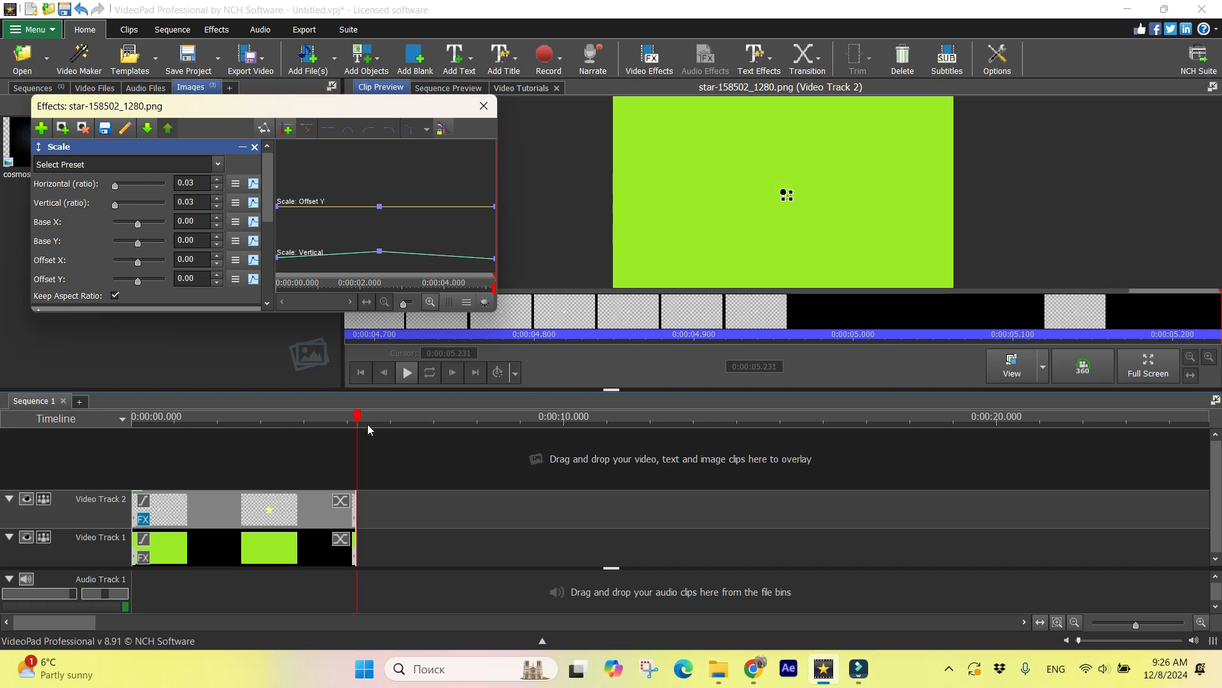
drag(356, 417, 129, 446)
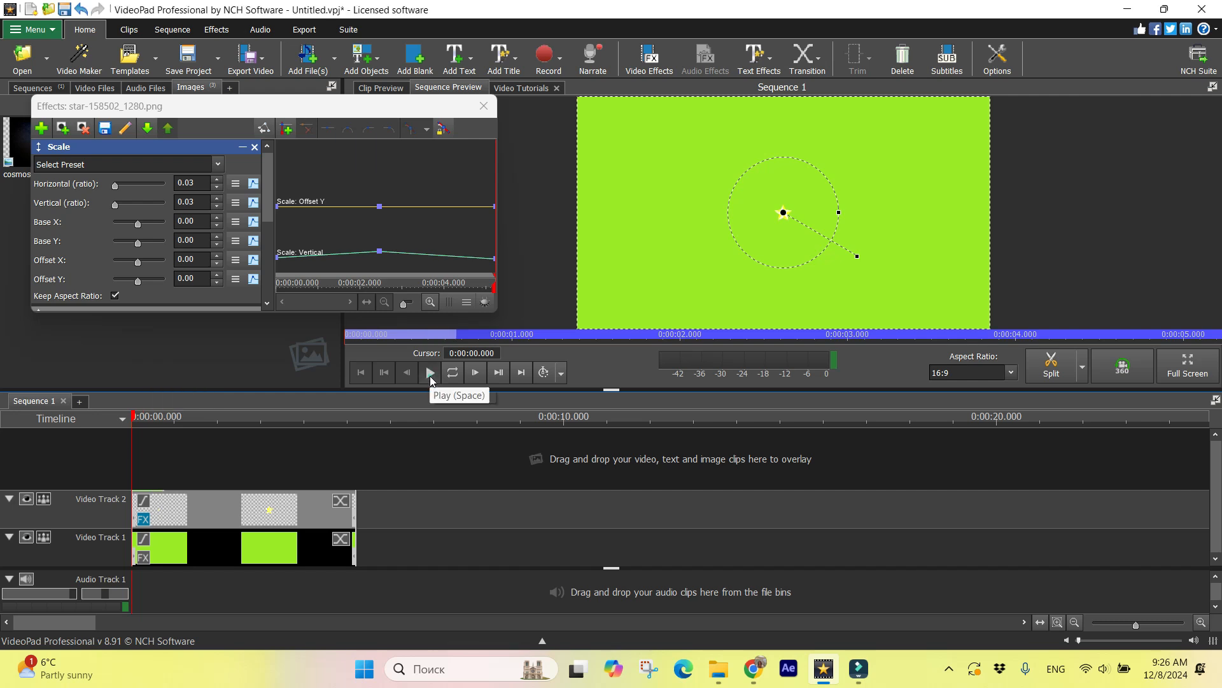
click(431, 374)
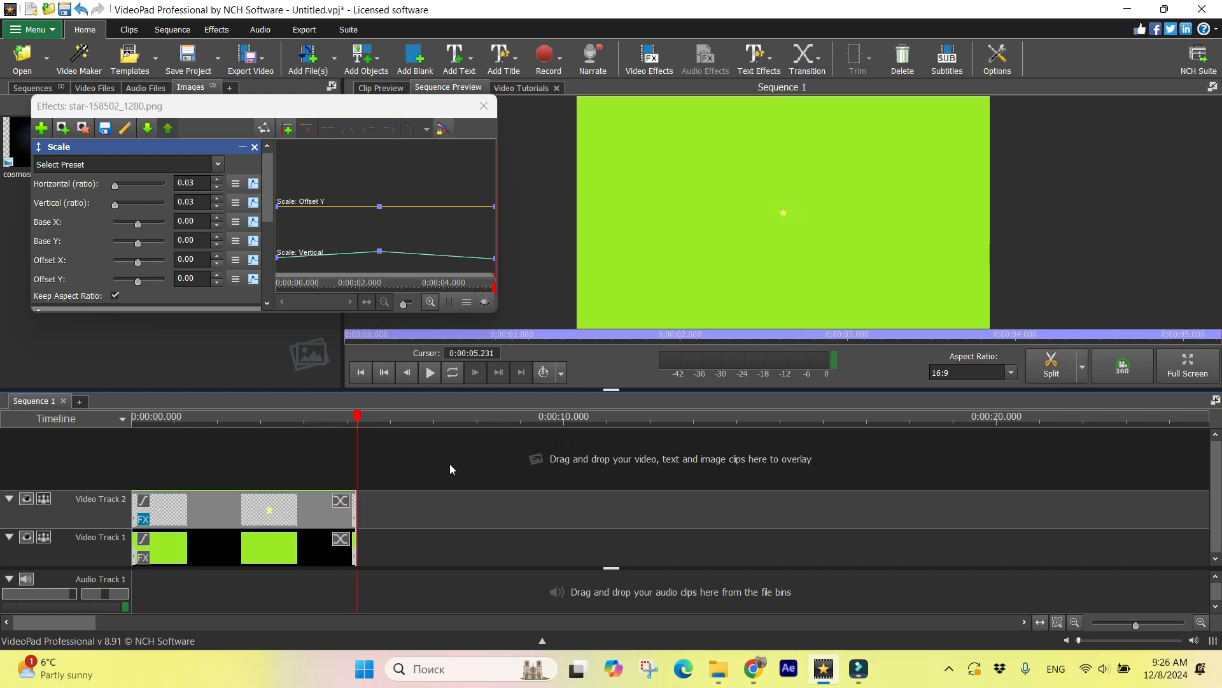
Step: Copy the animated star clip and overlay-paste the duplicate directly after it on Video Track 2
right_click(262, 507)
click(301, 303)
click(496, 518)
right_click(502, 509)
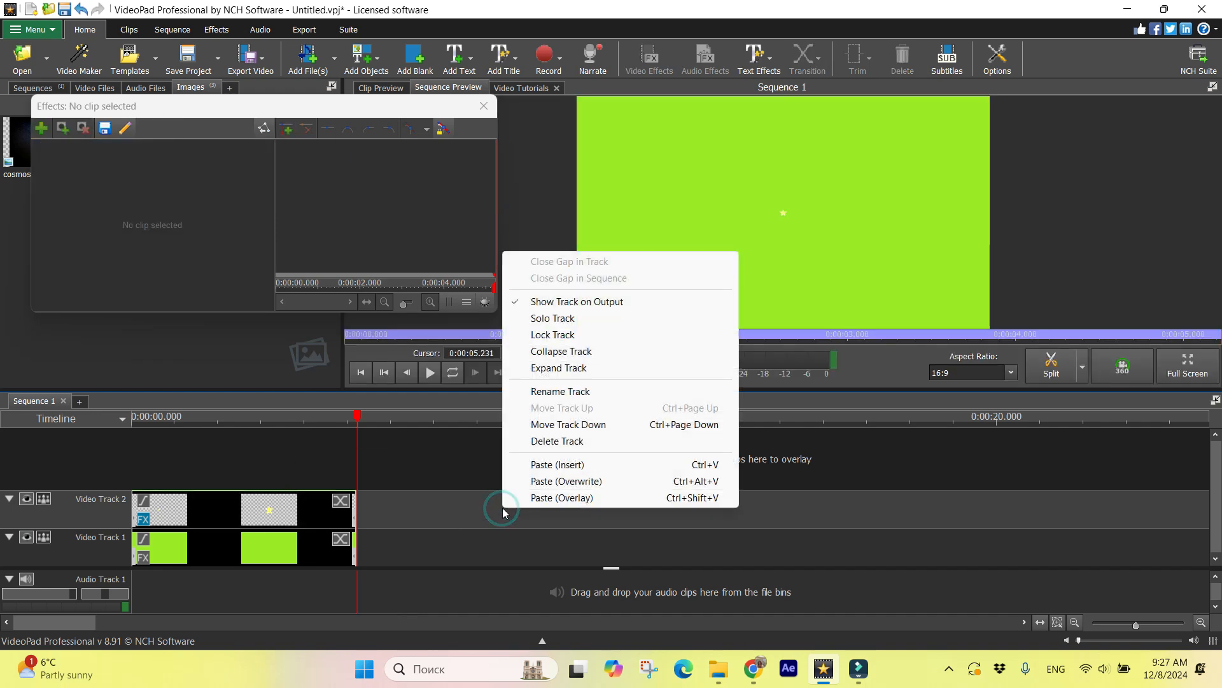
click(563, 497)
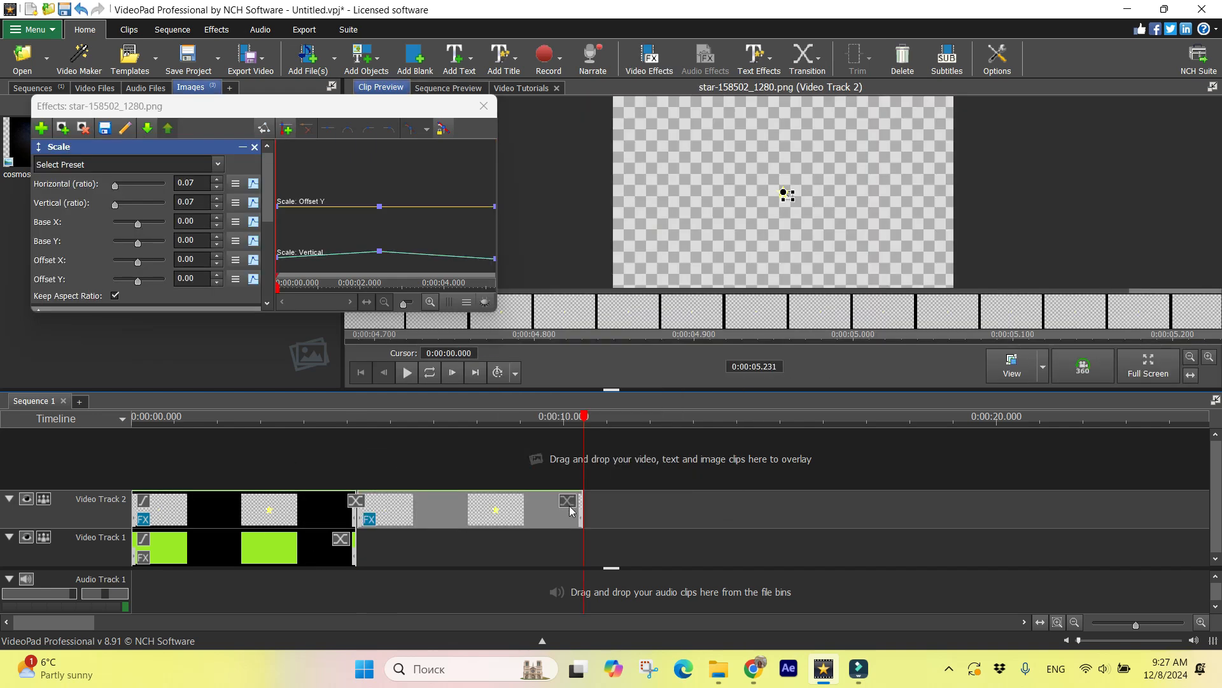
Step: Insert two more copies of the star clip one after another at the end of Video Track 2
click(674, 507)
right_click(675, 507)
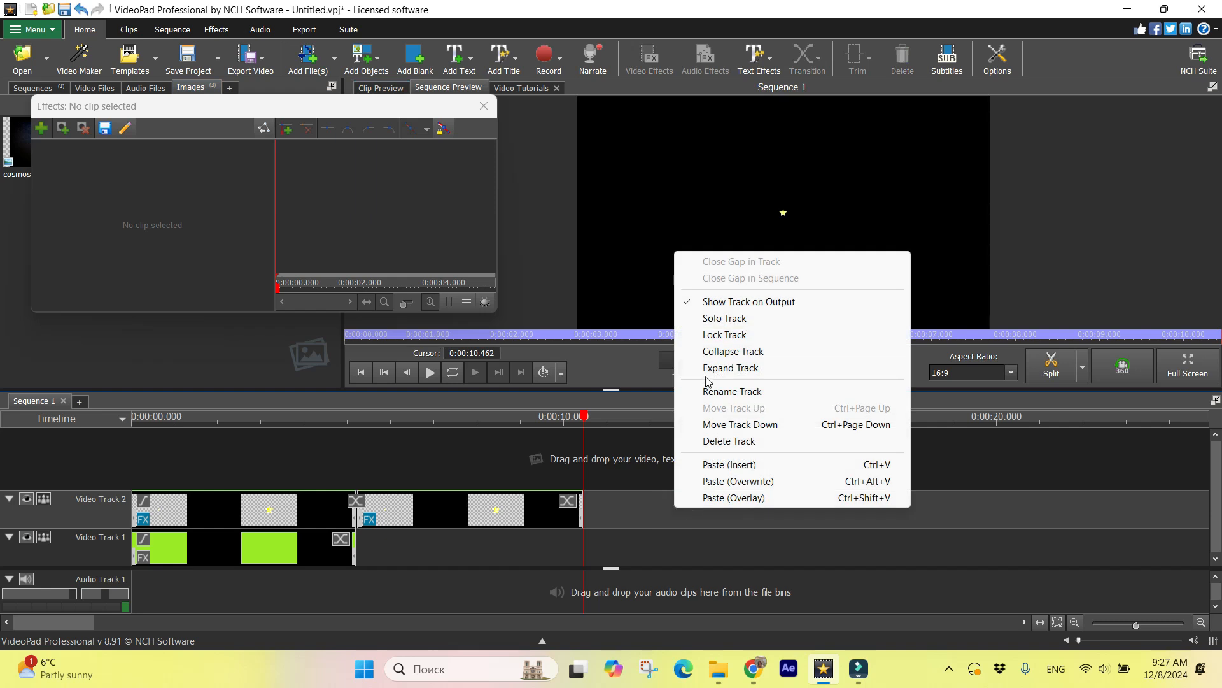
click(735, 464)
click(865, 510)
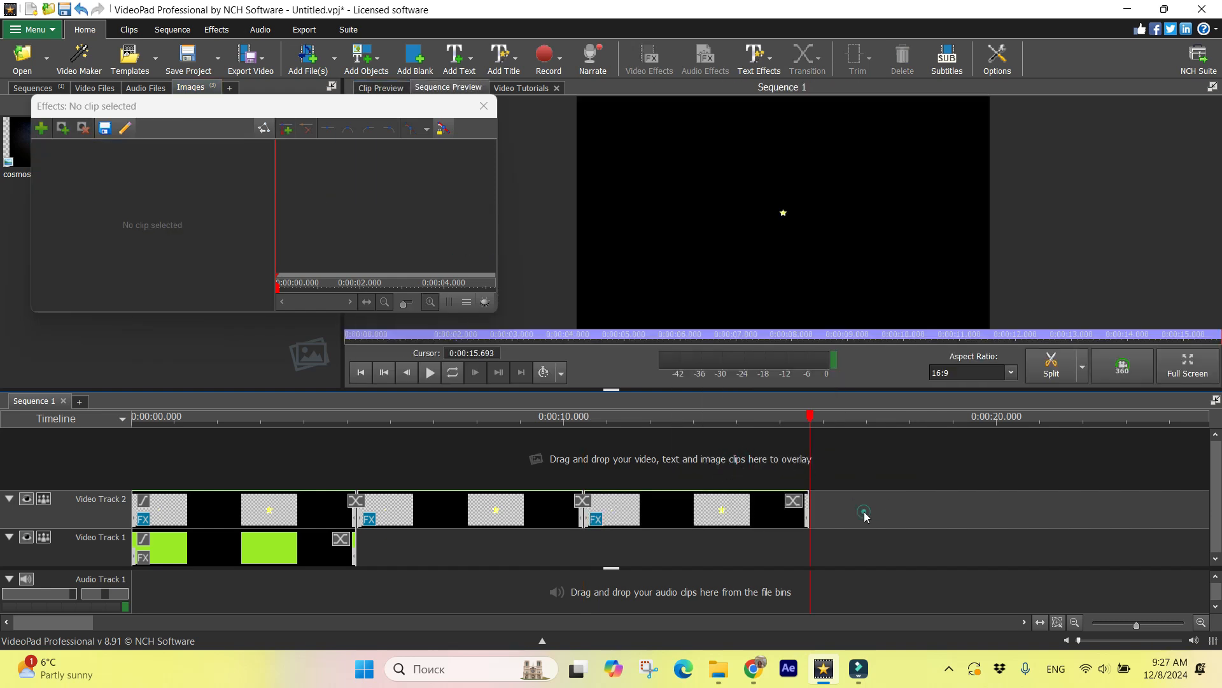
right_click(864, 510)
click(919, 468)
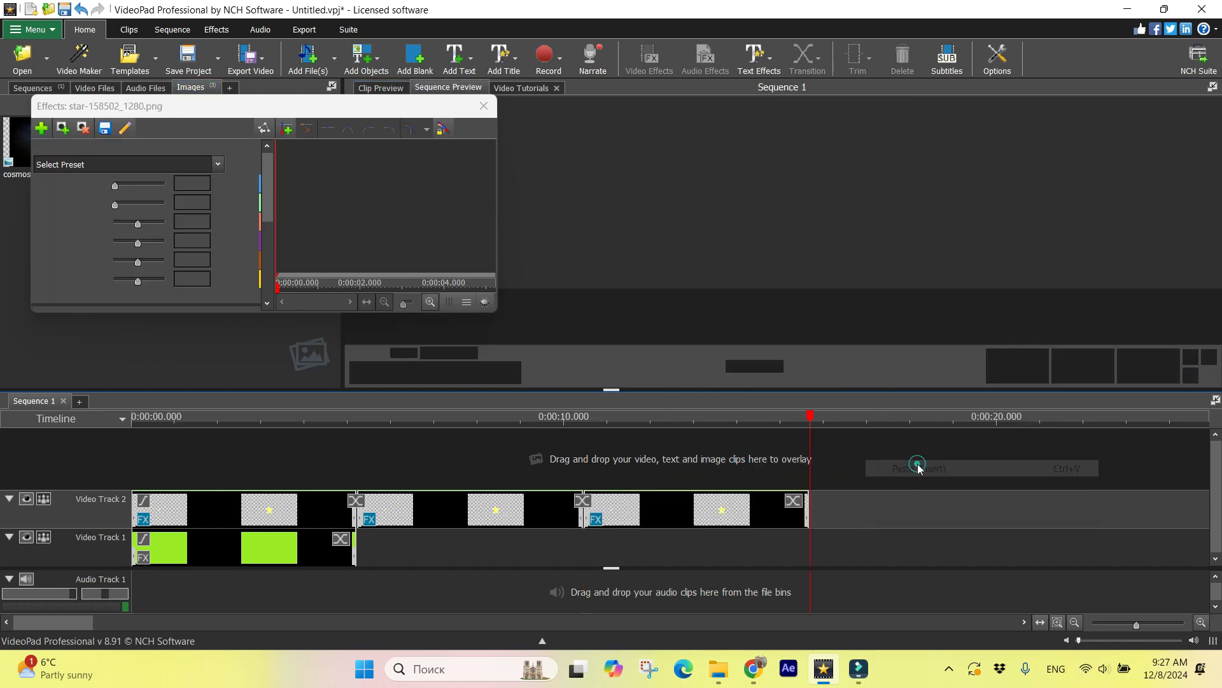
Step: Move the second star clip onto a new Video Track 3 starting at 0:00:00.902, and shift the remaining copies along Video Track 2
click(463, 513)
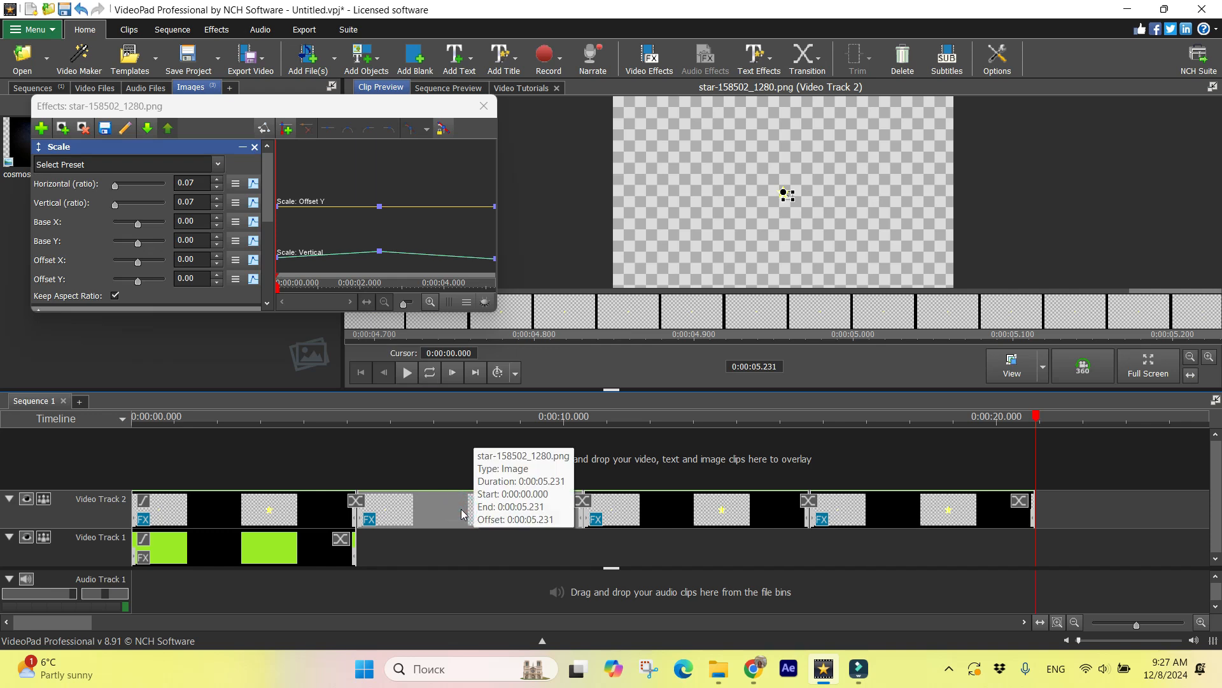
drag(463, 513, 276, 465)
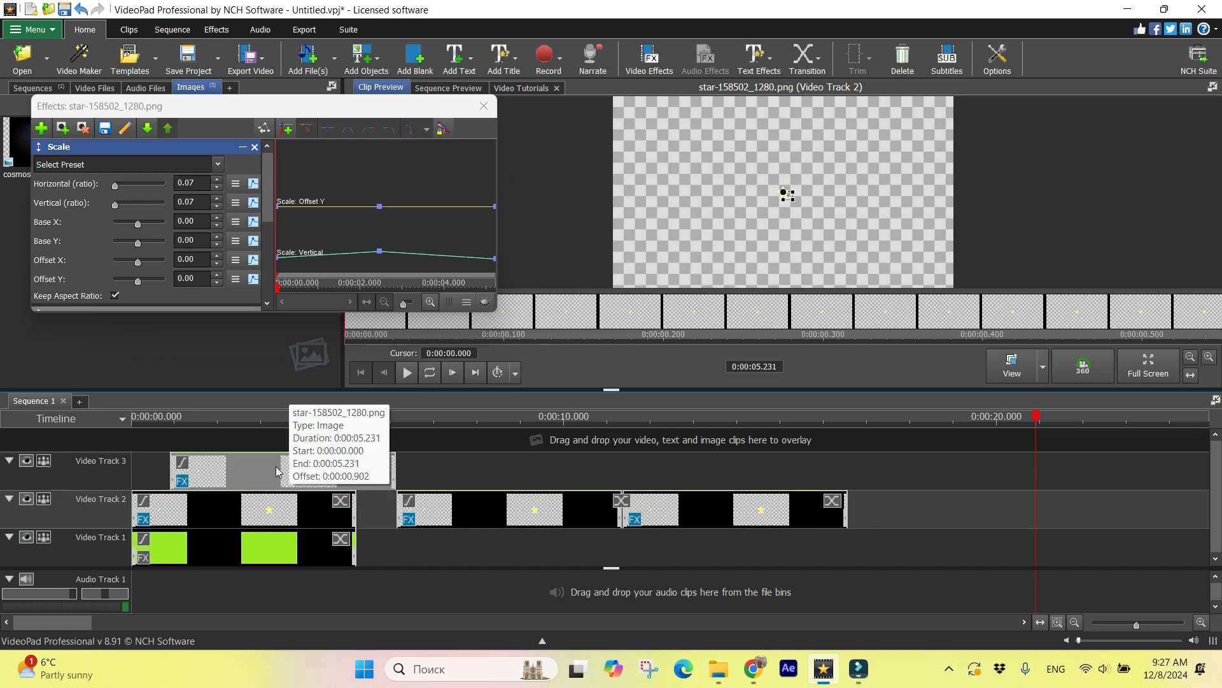
drag(704, 520, 652, 517)
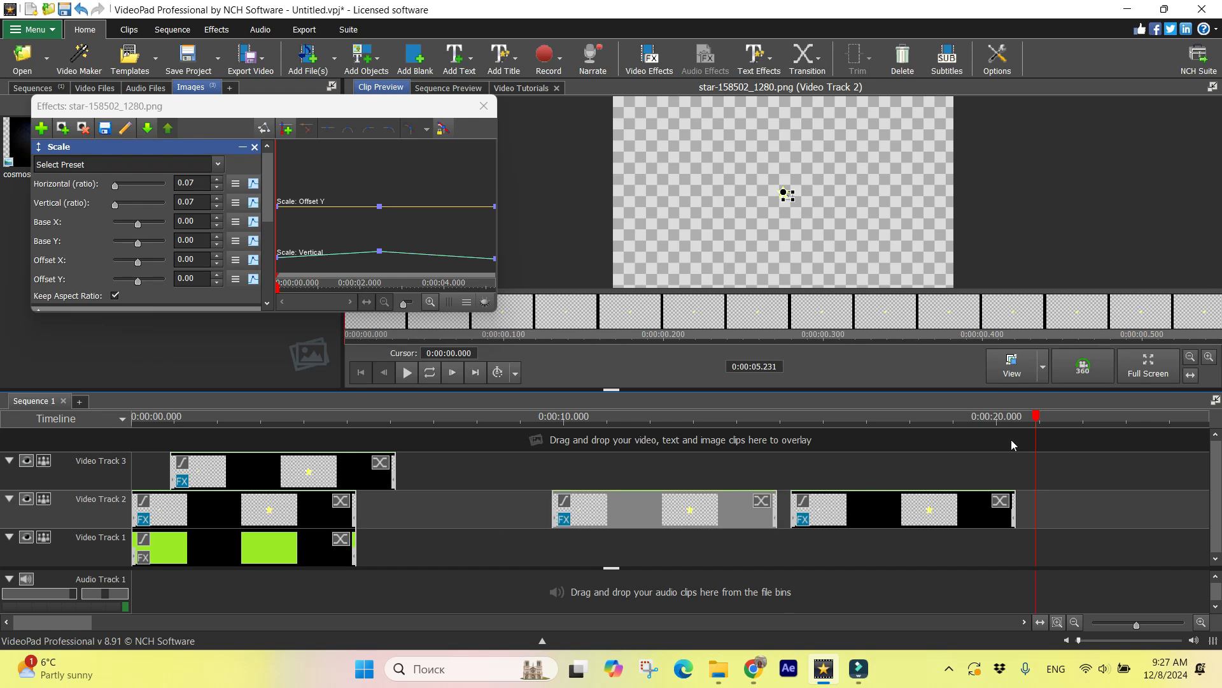
Step: Add a Position effect to the Video Track 3 star and place it in the frame's upper-right area, at horizontal 27.48 and vertical -25.25
drag(1036, 415, 240, 510)
click(285, 476)
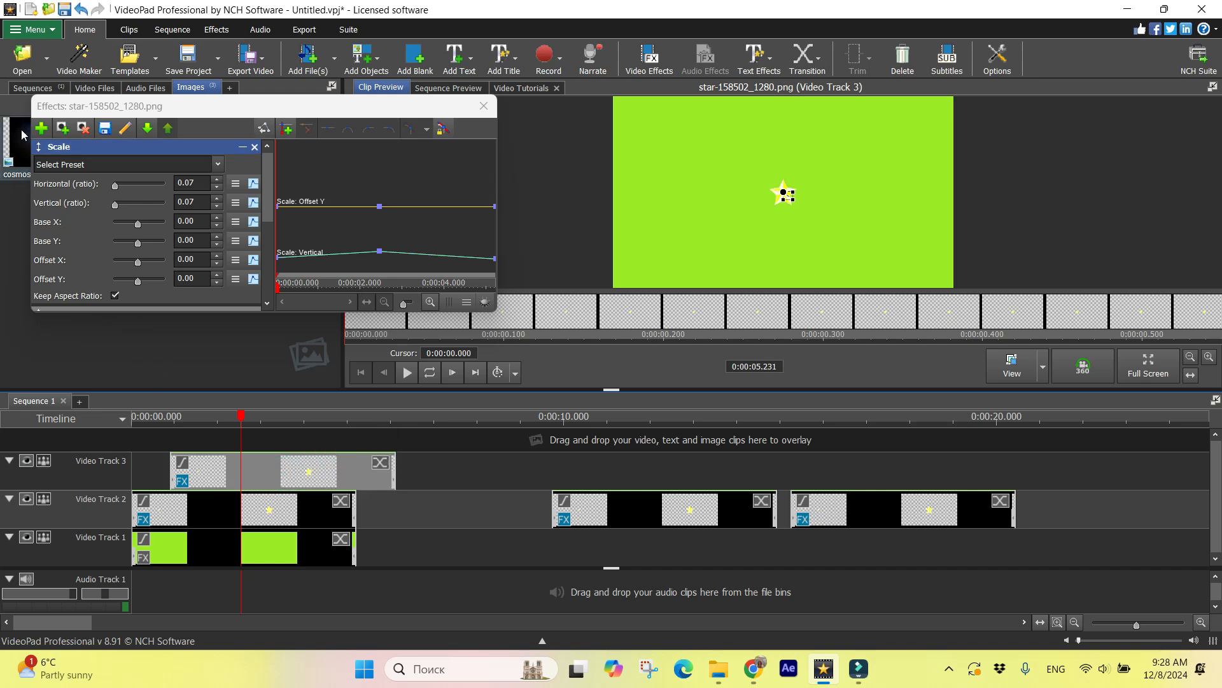
right_click(284, 478)
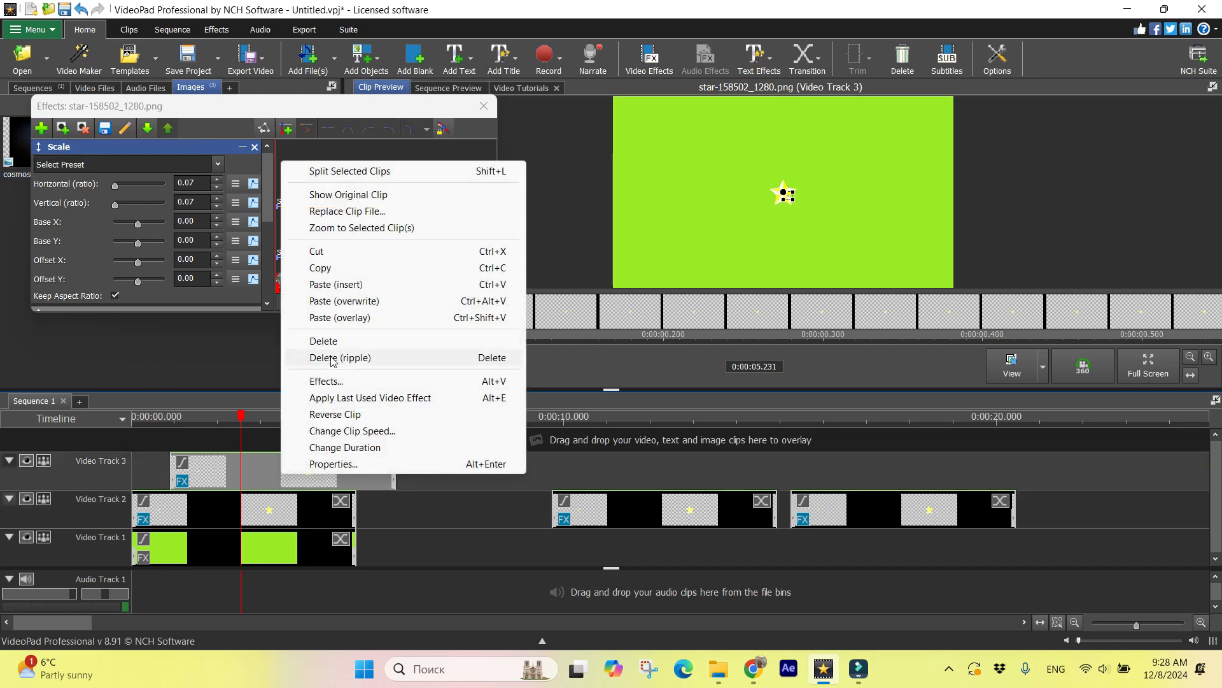
click(40, 128)
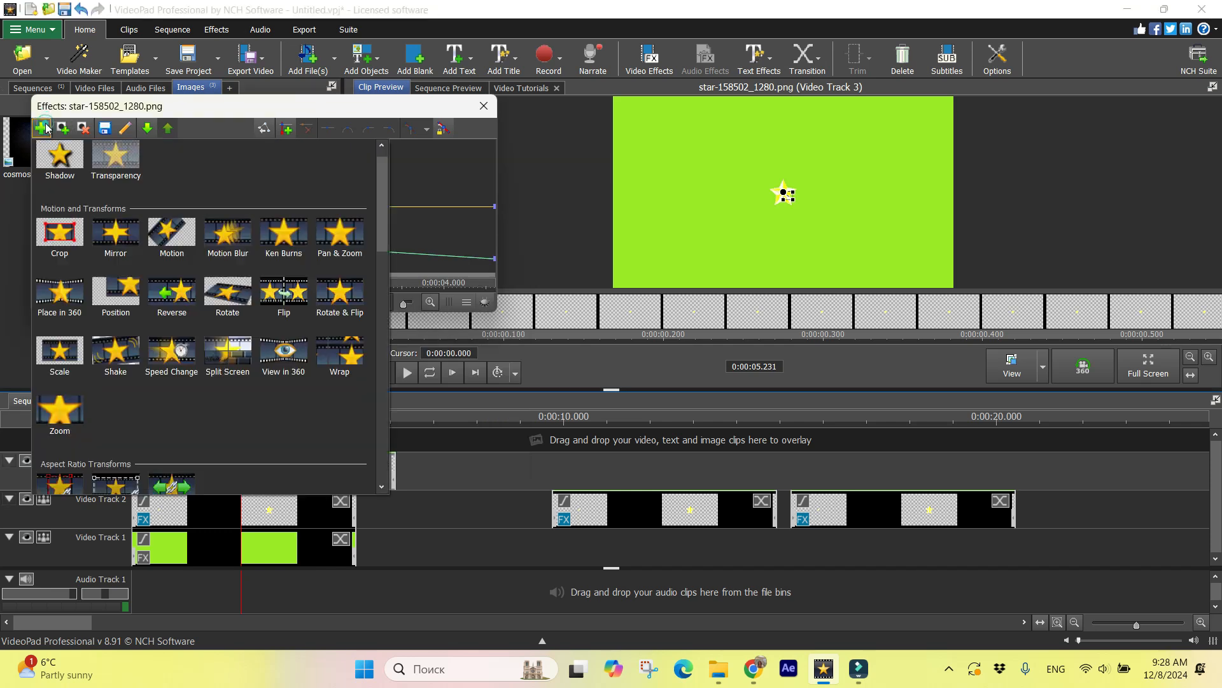
click(132, 290)
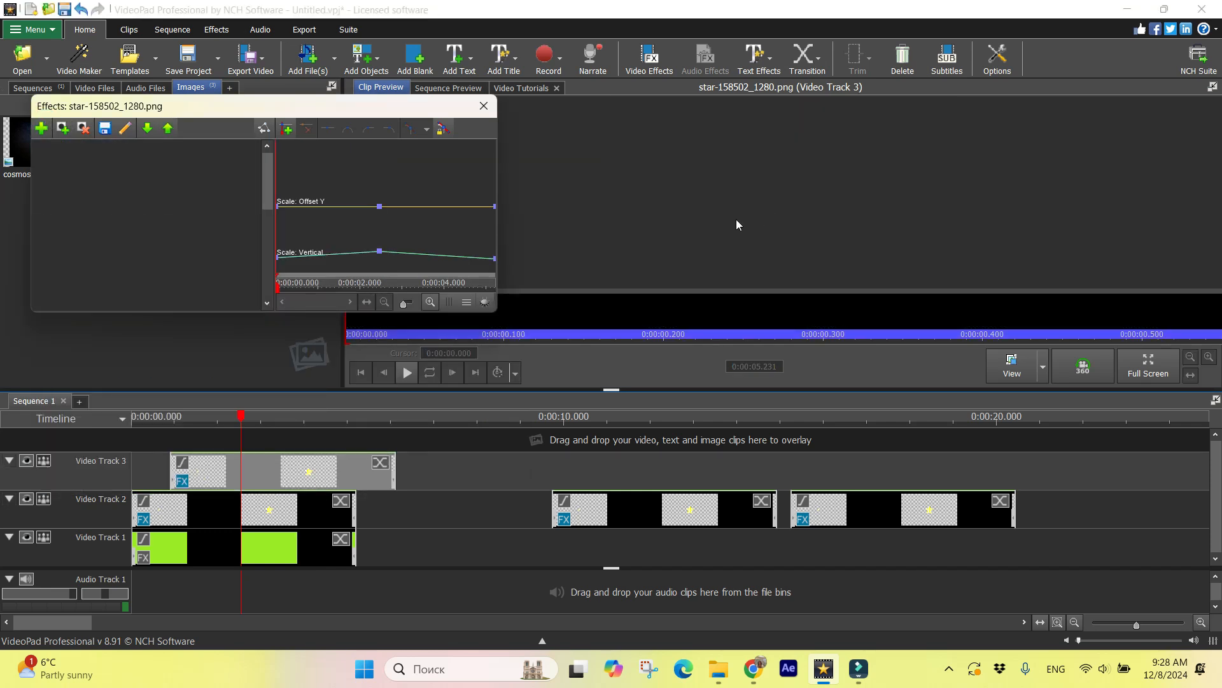
drag(778, 201, 853, 157)
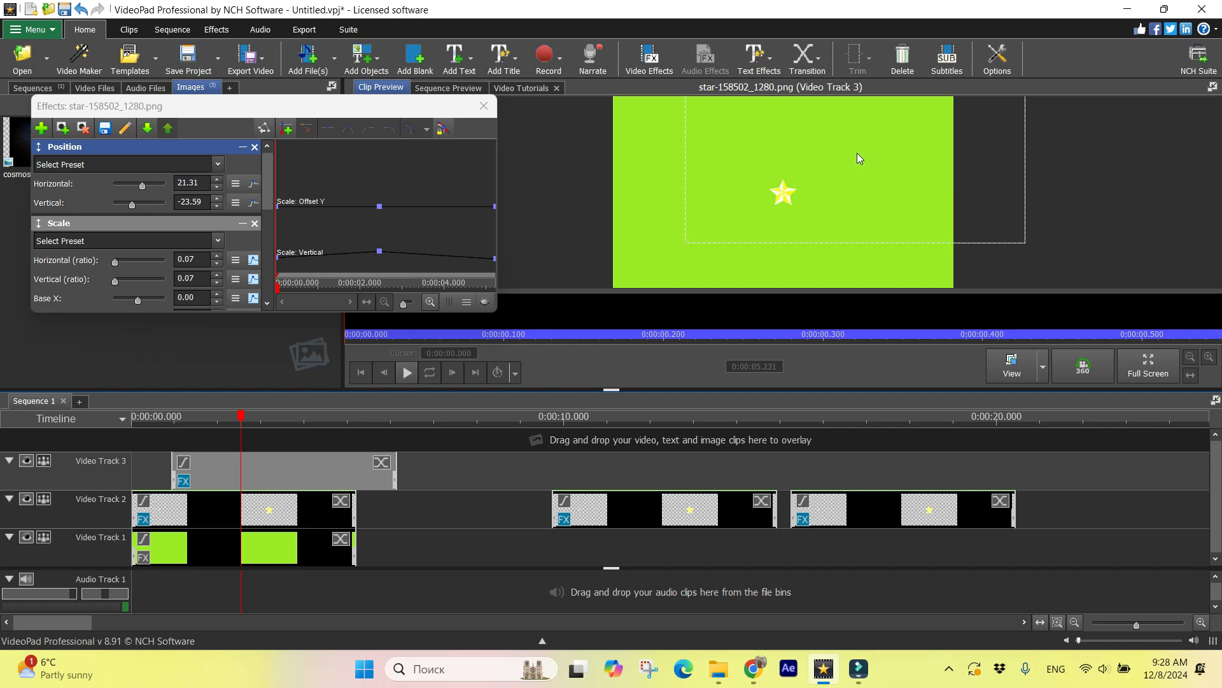
drag(857, 154, 889, 165)
Step: Play the sequence from the start to check the two overlapping star animations
drag(243, 416, 88, 442)
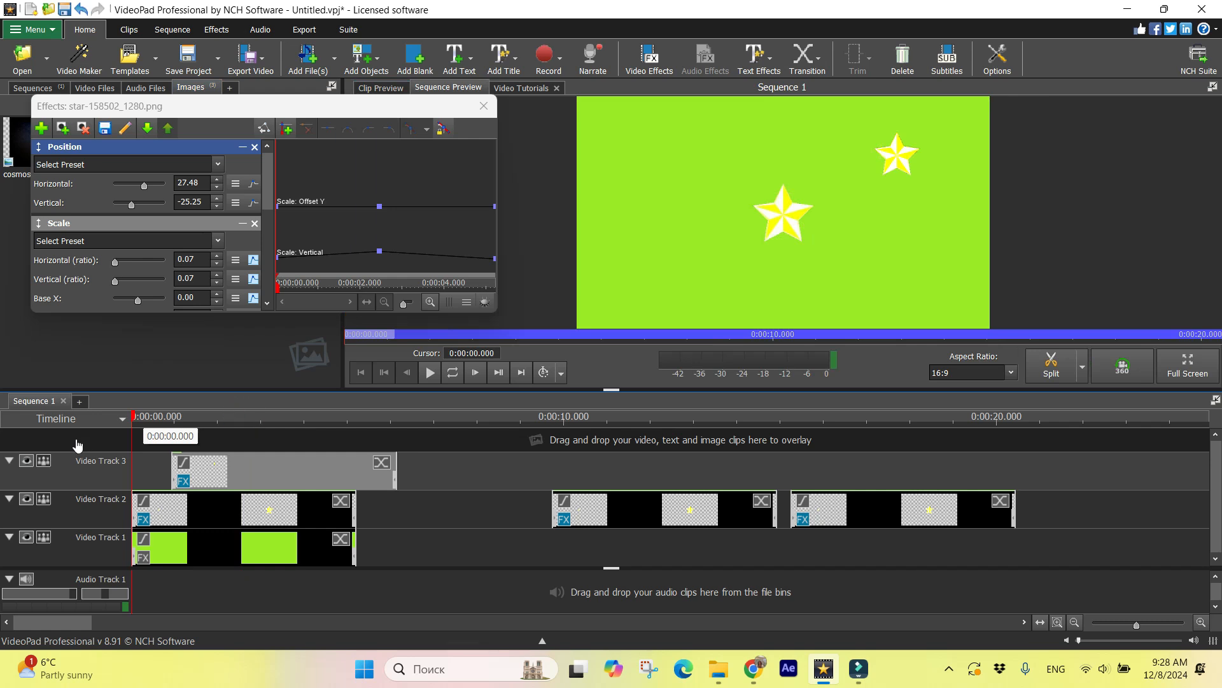
click(429, 374)
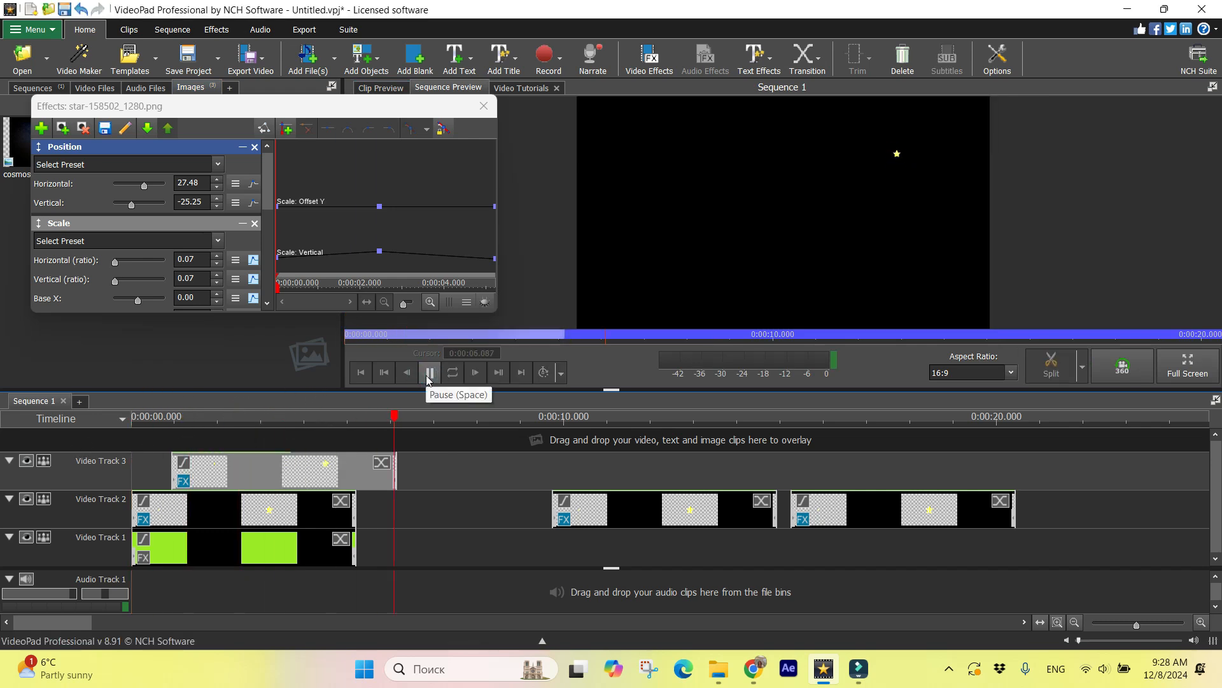
click(430, 373)
Step: Split the Video Track 3 star clip exactly where the green screen clip ends
drag(448, 418, 358, 491)
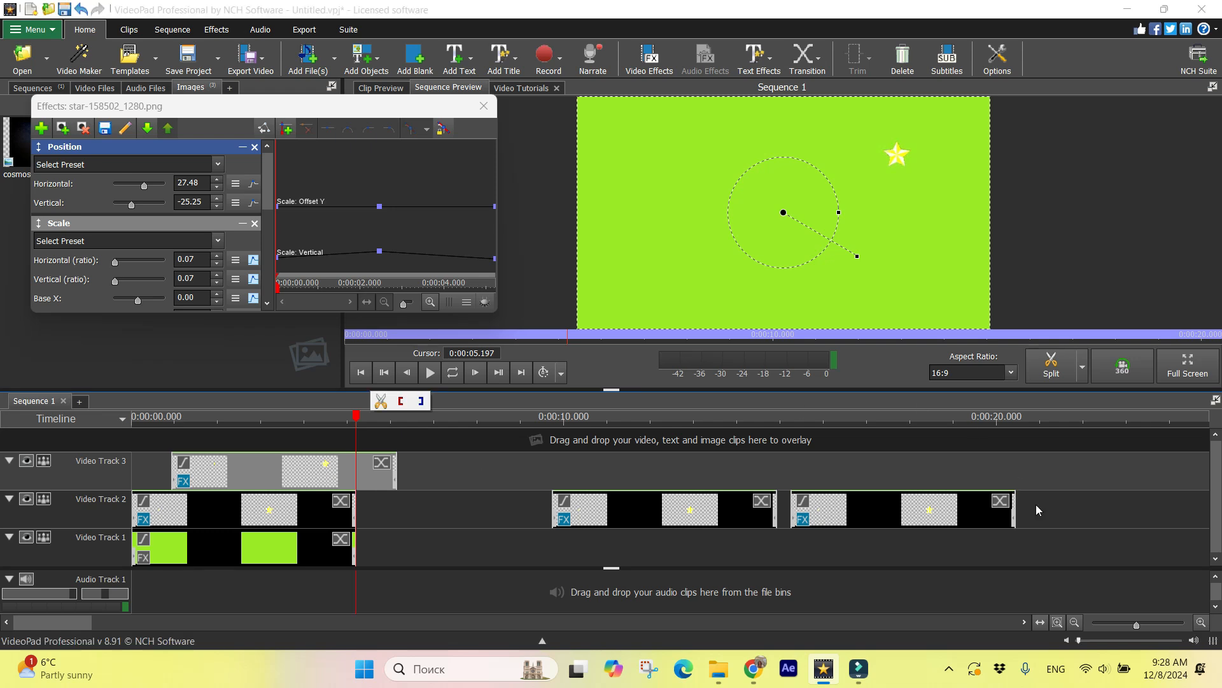
drag(1144, 627, 1152, 626)
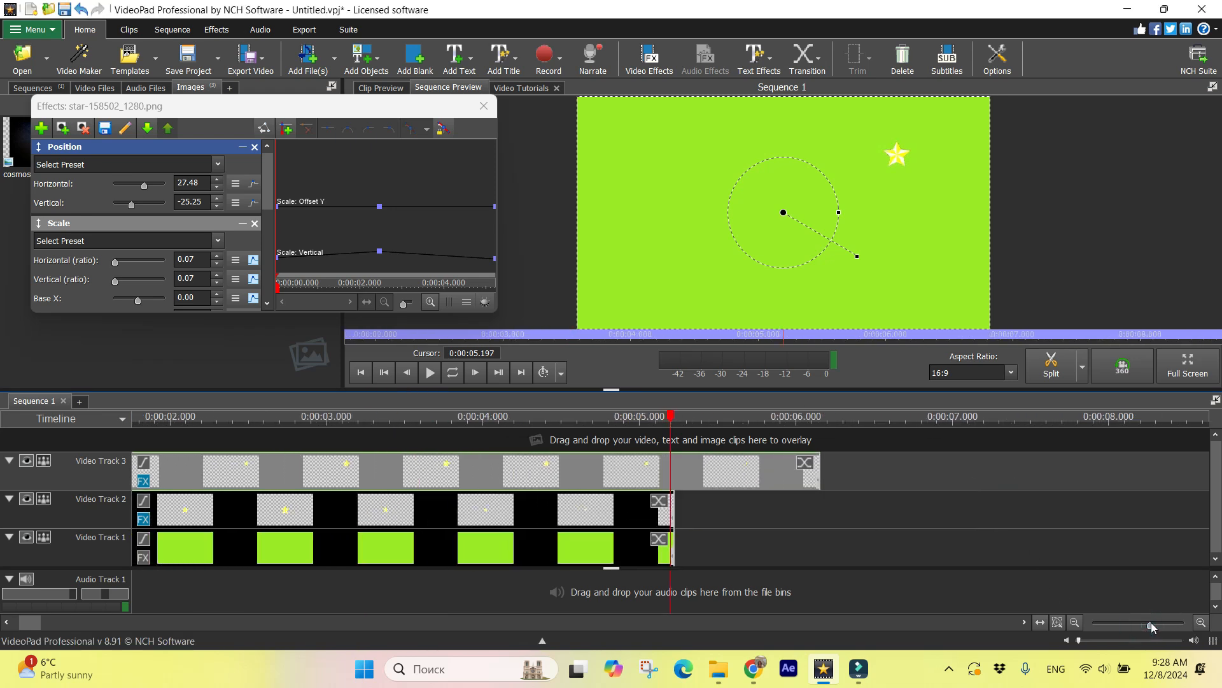
drag(671, 414, 675, 423)
click(698, 401)
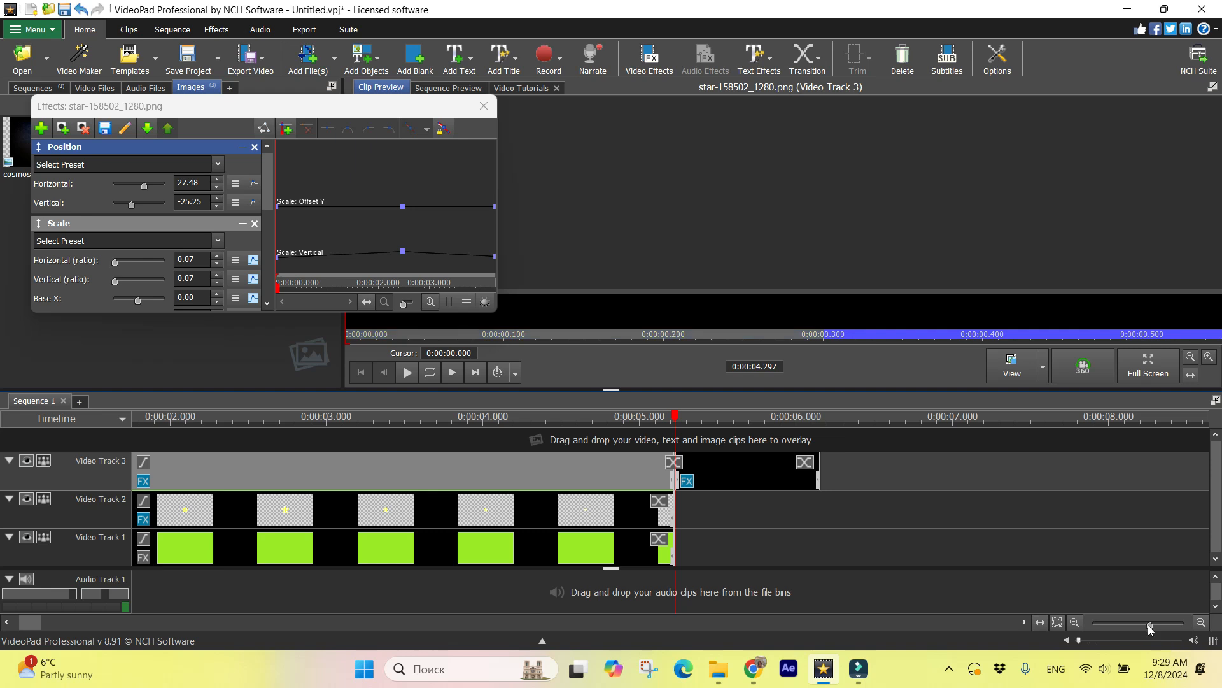
Step: Place the cut-off end piece at the start of Video Track 3 and close the gap before the longer star piece
drag(1149, 627, 1137, 627)
drag(402, 473, 530, 468)
drag(274, 471, 381, 471)
drag(297, 469, 153, 477)
click(203, 476)
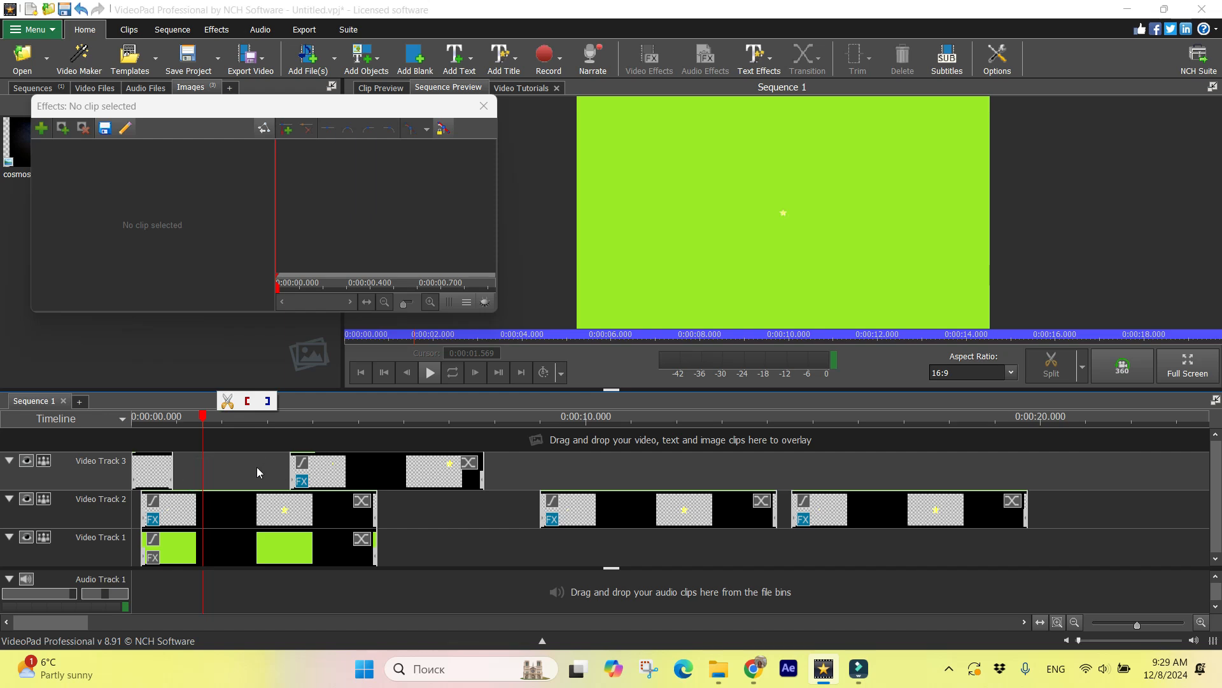
right_click(253, 468)
click(307, 223)
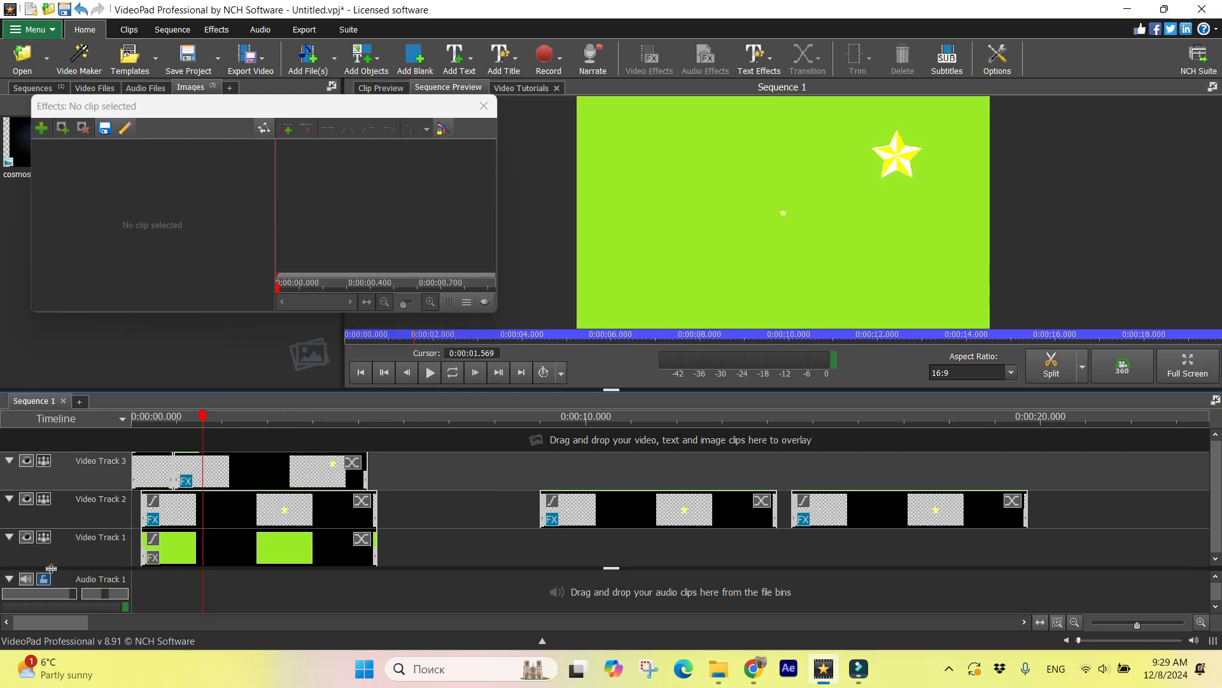
Step: Close the gaps at the start of Video Track 2 and Video Track 1, and play the sequence from the start
click(134, 513)
right_click(135, 513)
click(183, 267)
drag(1137, 625, 1143, 626)
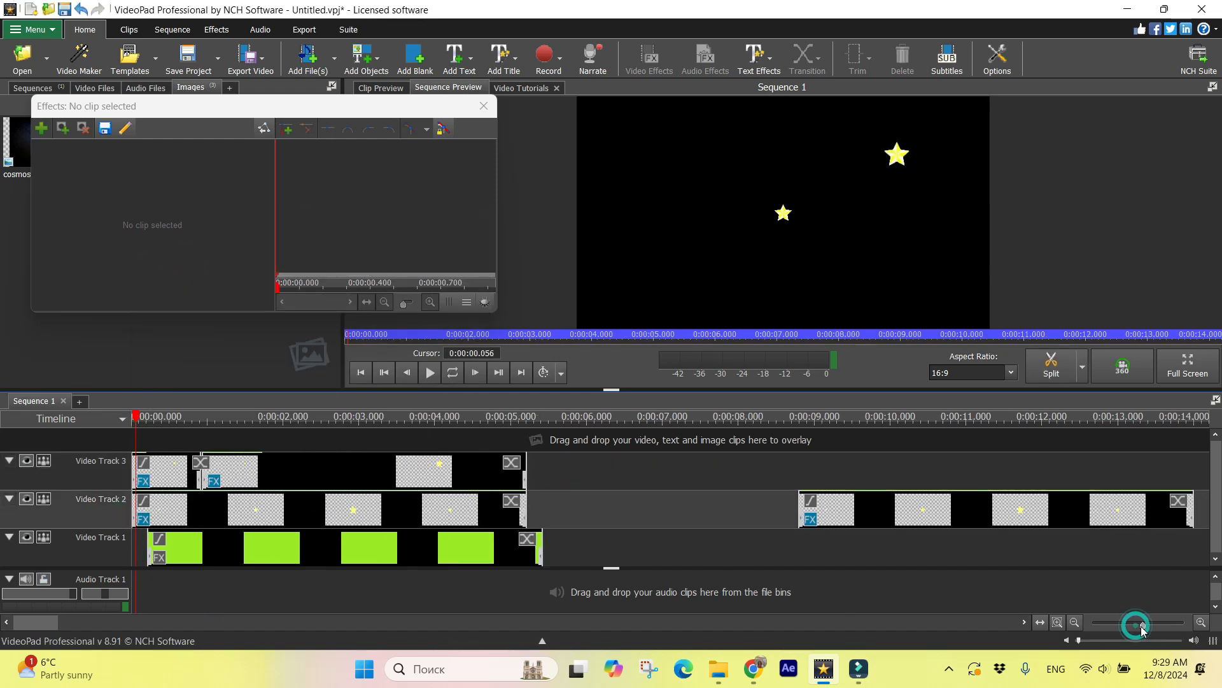
mouse_move(136, 418)
mouse_down()
mouse_move(173, 417)
mouse_move(127, 422)
mouse_up()
right_click(139, 553)
click(201, 313)
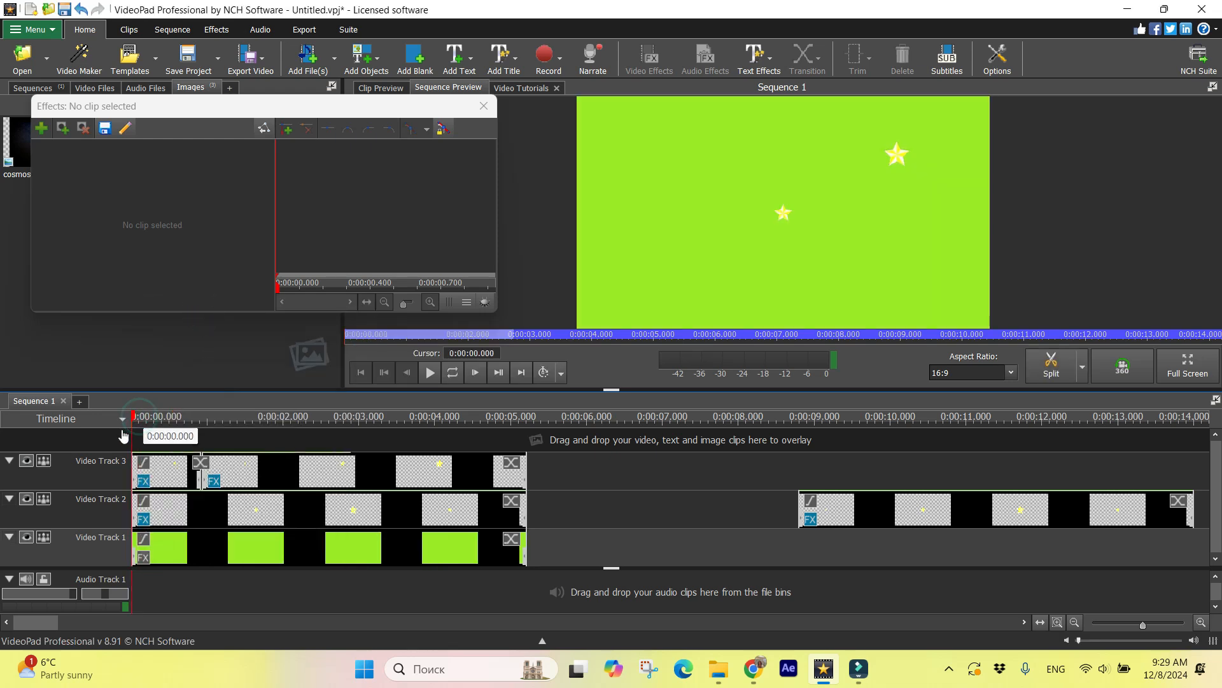
click(431, 373)
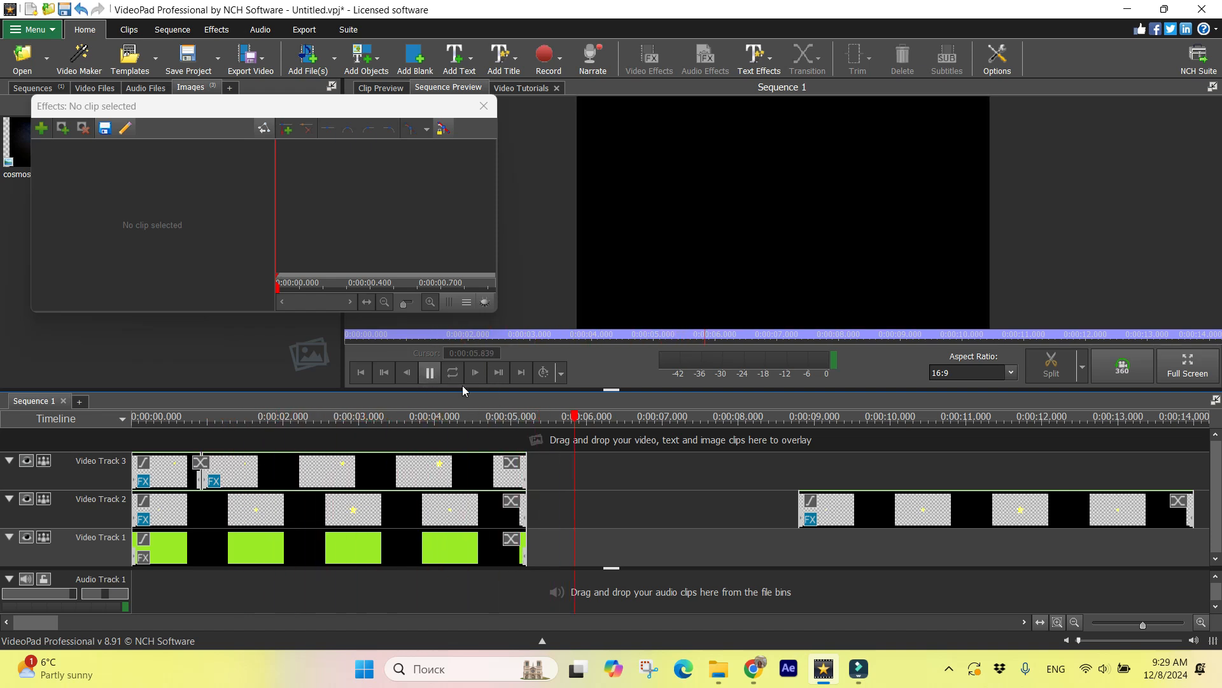
click(433, 375)
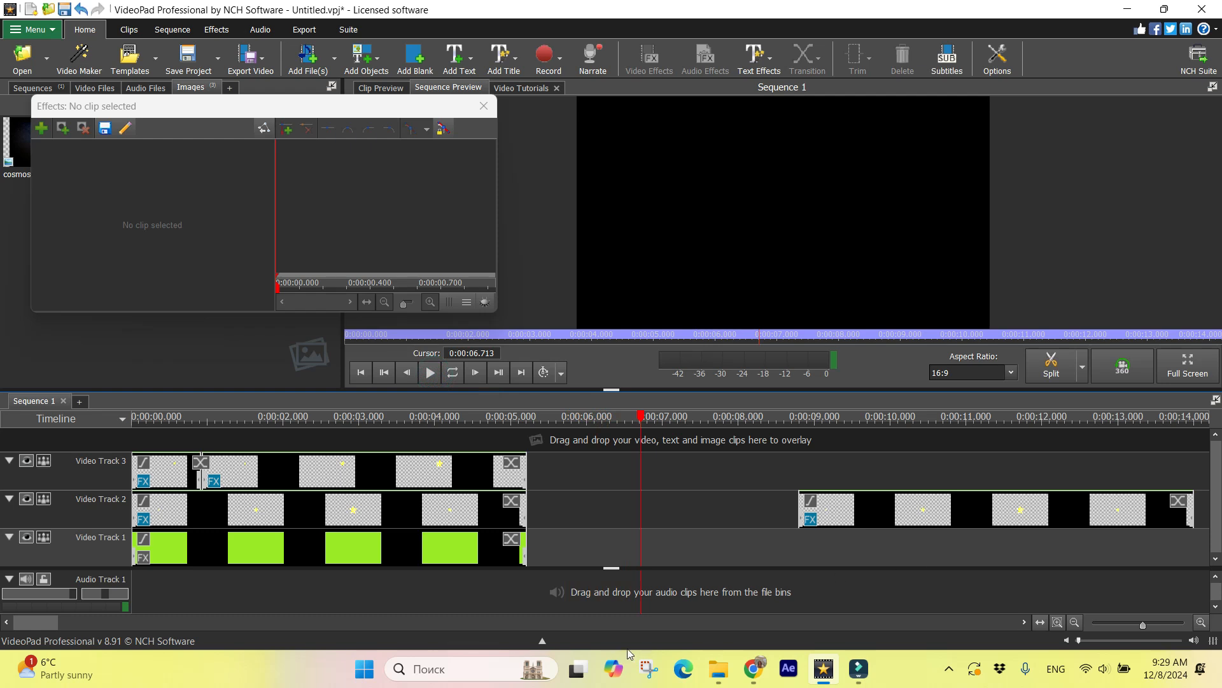
Step: Put another star copy on a new Video Track 4 at position -34.95, 21.26, and move its cut-off end piece to the track's start
drag(36, 626, 75, 623)
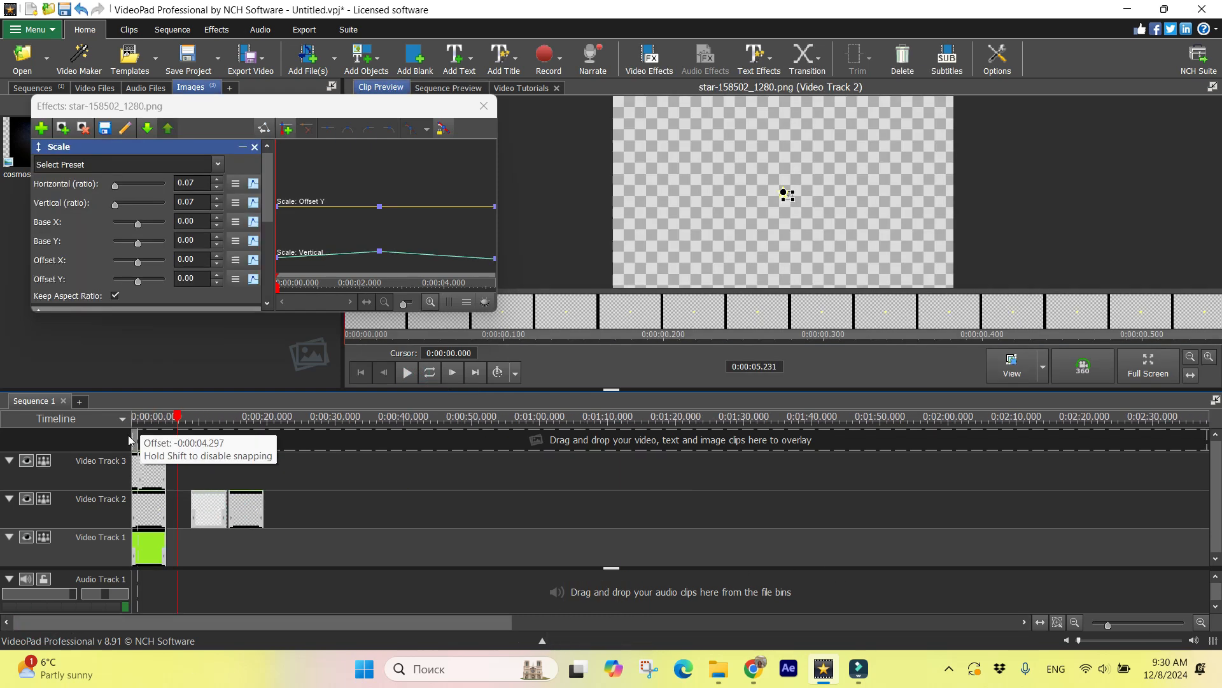
drag(128, 434, 131, 440)
drag(1111, 625, 1118, 638)
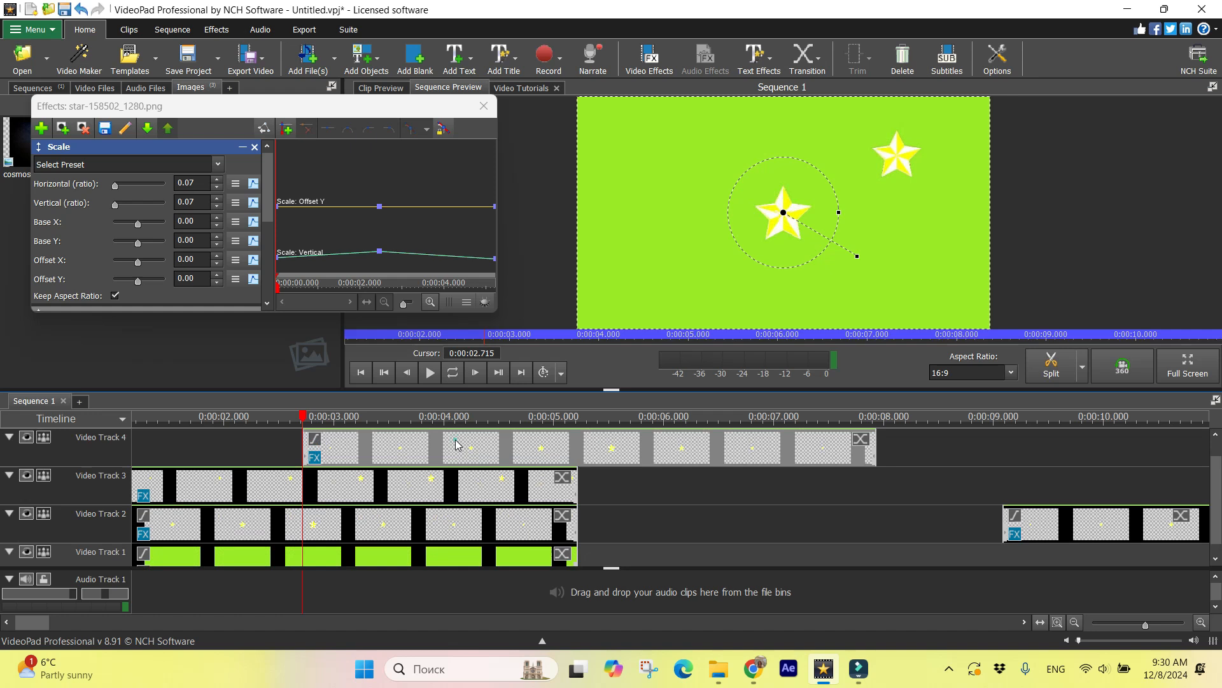
drag(782, 207, 677, 221)
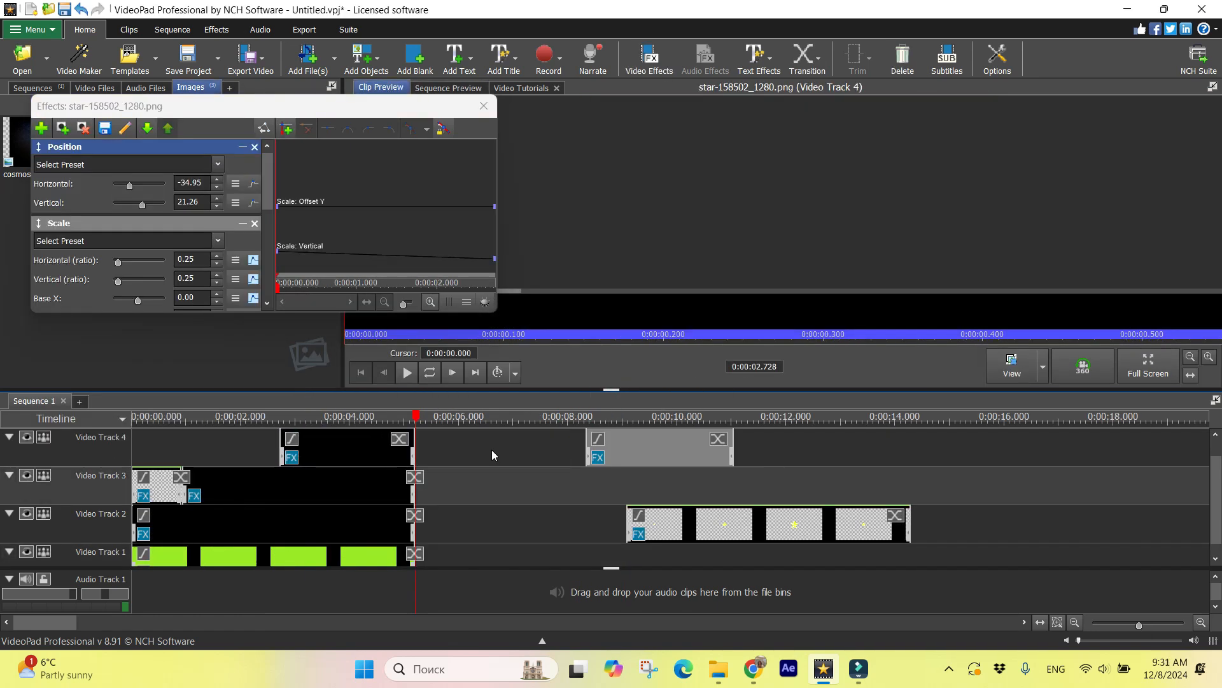
drag(491, 449, 194, 452)
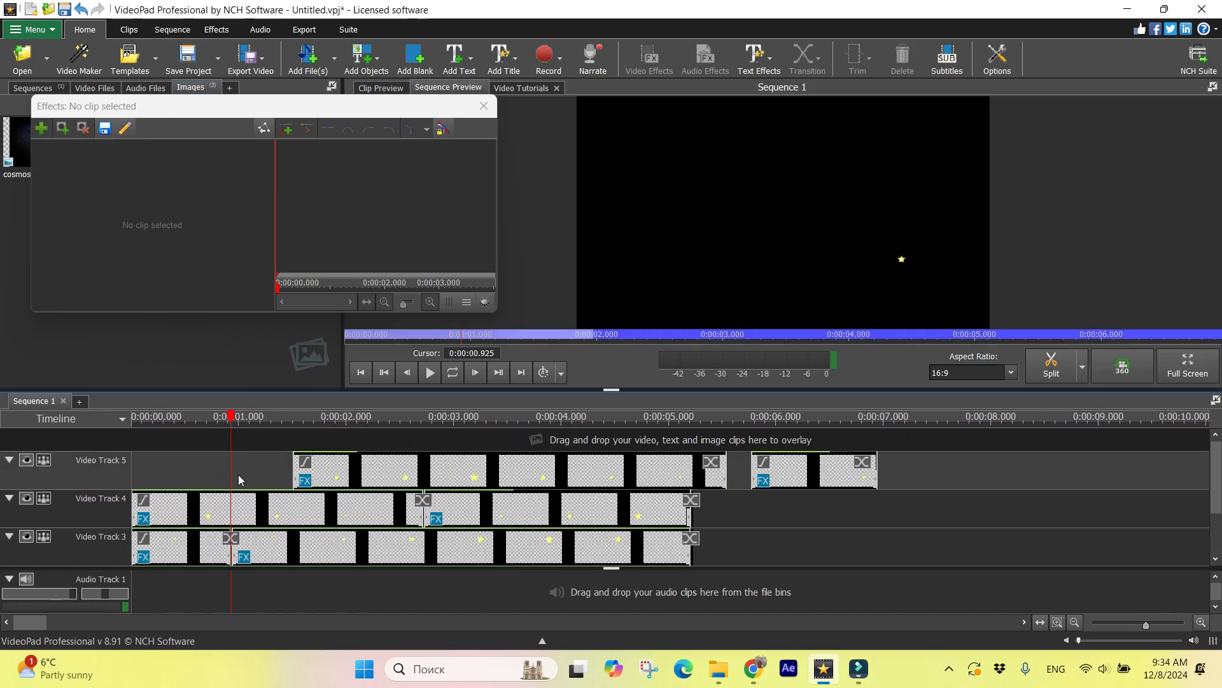
Step: Close the gaps before the first star piece and between the two star pieces on Video Track 5
right_click(239, 475)
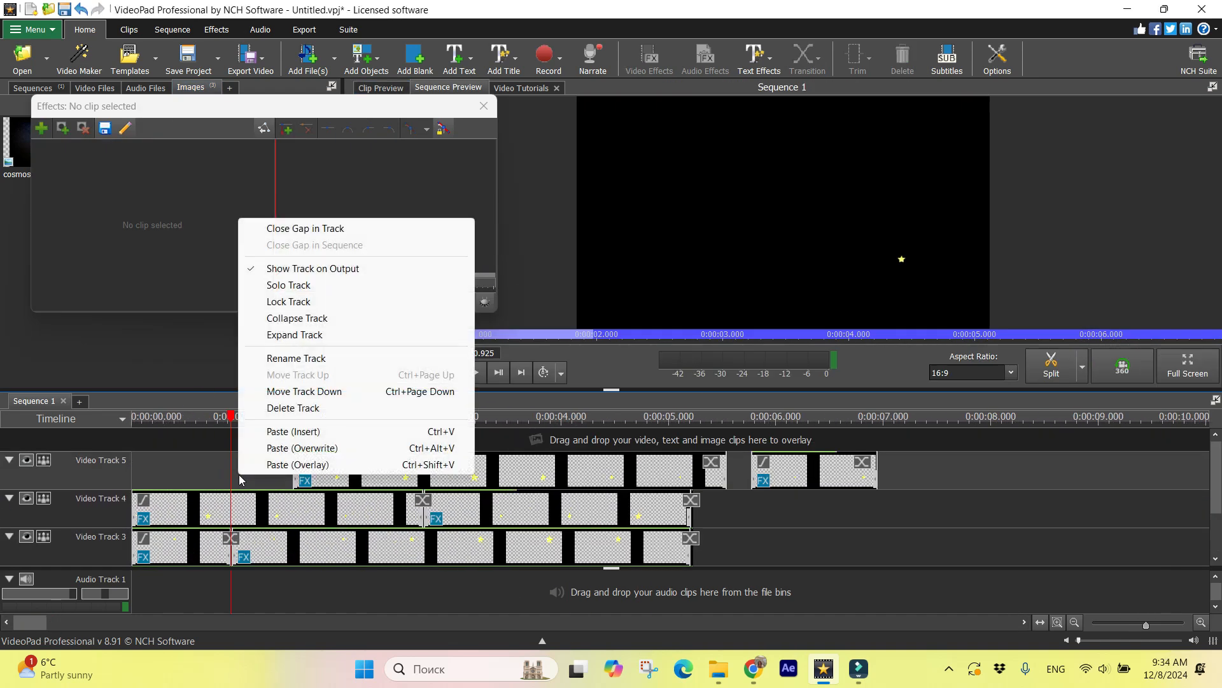
click(312, 231)
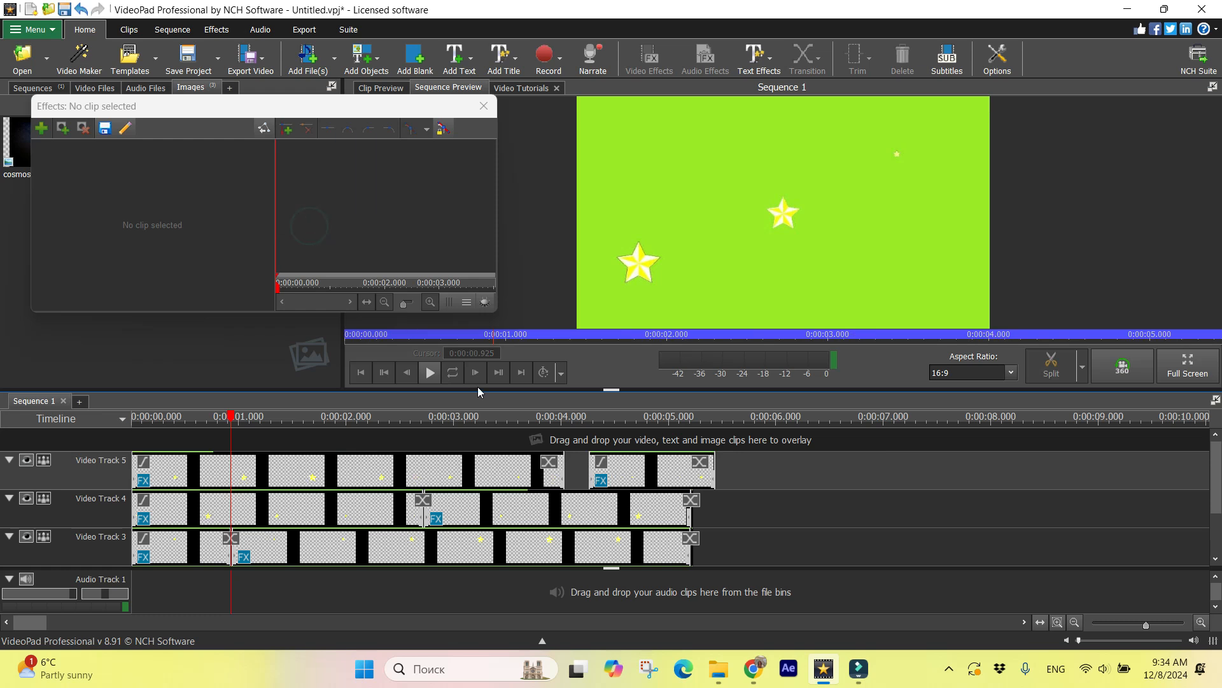
click(578, 474)
right_click(579, 478)
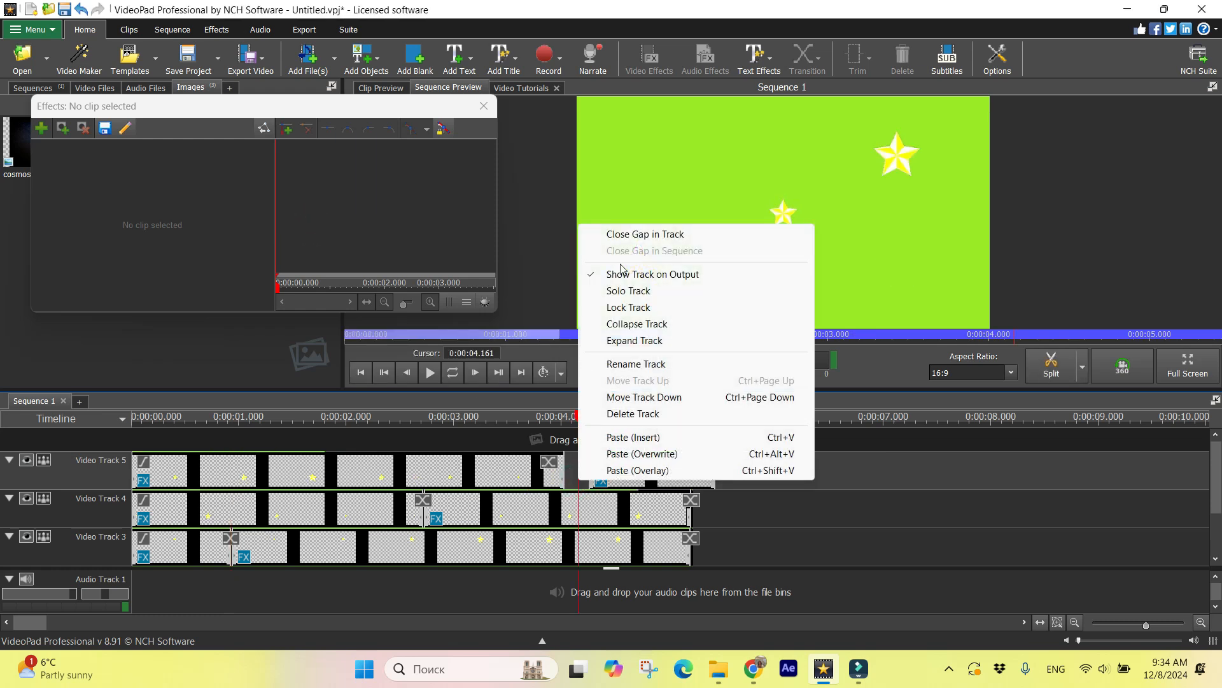
click(639, 234)
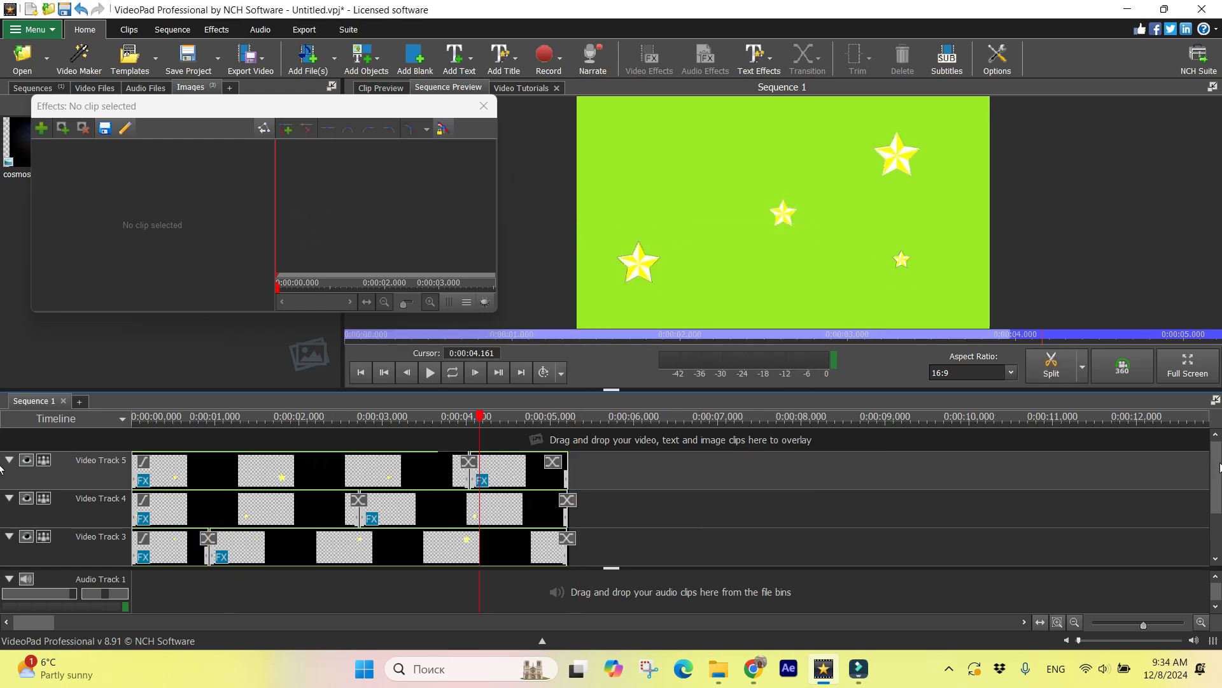
Step: Check all video tracks and play the four-star sequence from the start
scroll(573, 497, down, 4)
drag(1221, 536, 1220, 457)
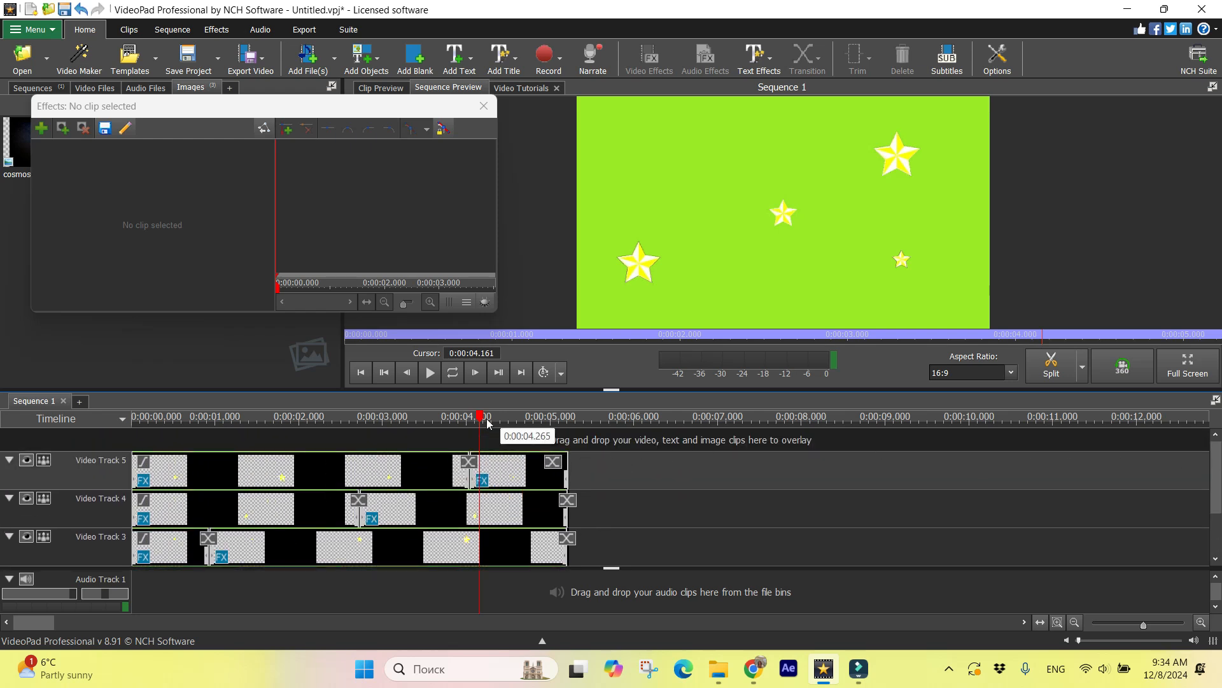
drag(484, 419, 28, 454)
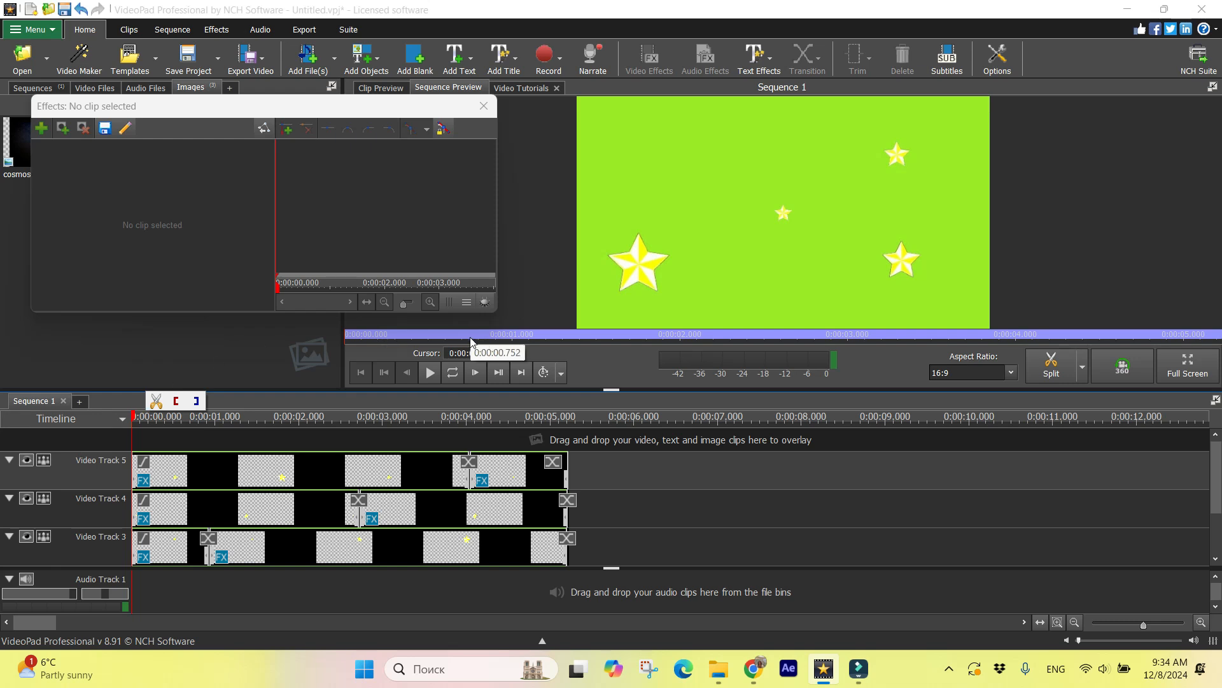
click(430, 373)
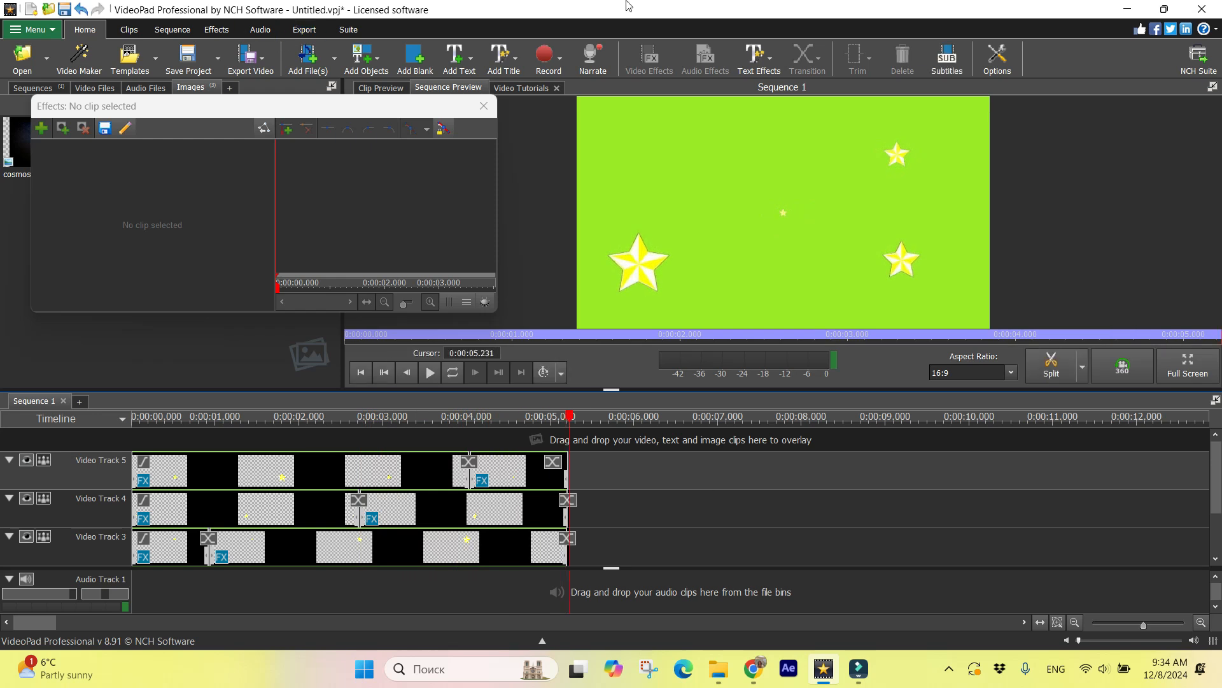
Step: Close the effects window and export the sequence as an MP4 video file named stars
click(484, 105)
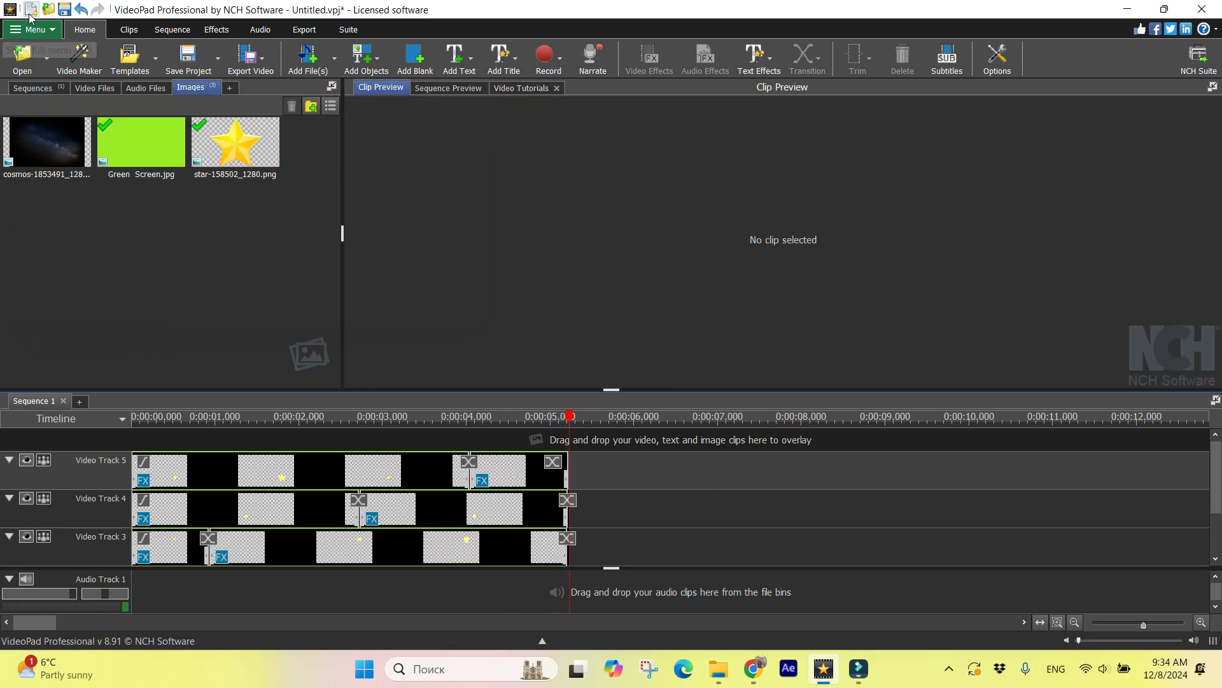
click(45, 31)
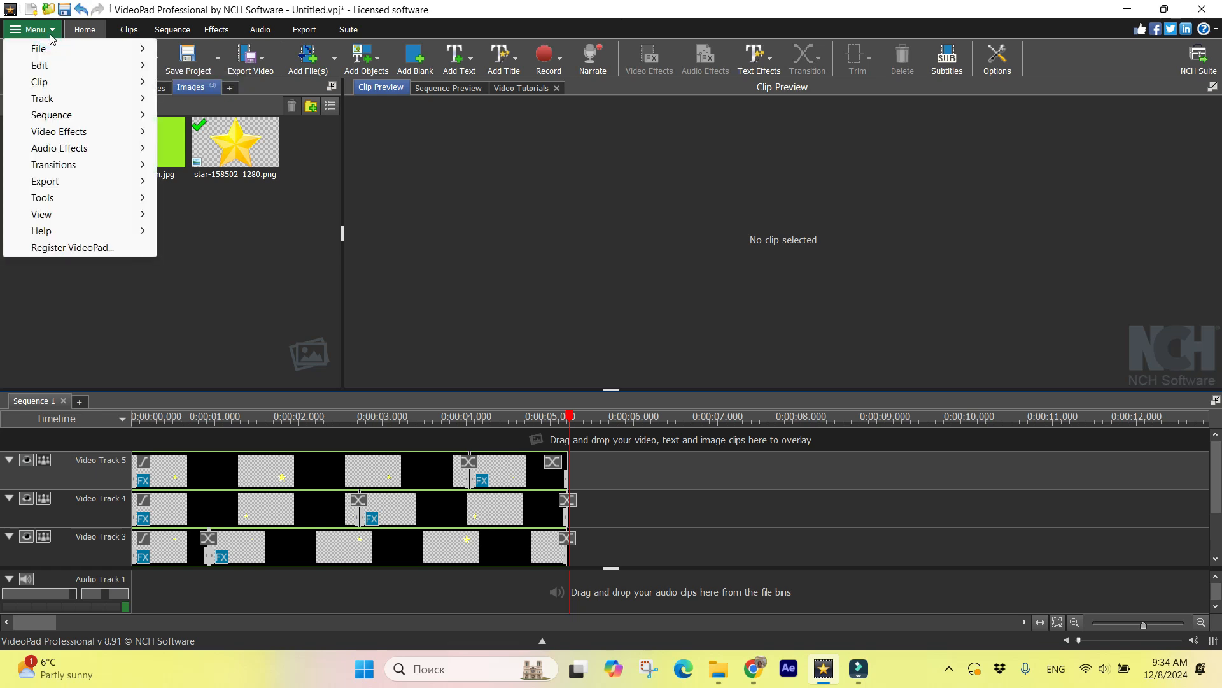
mouse_move(38, 49)
click(251, 171)
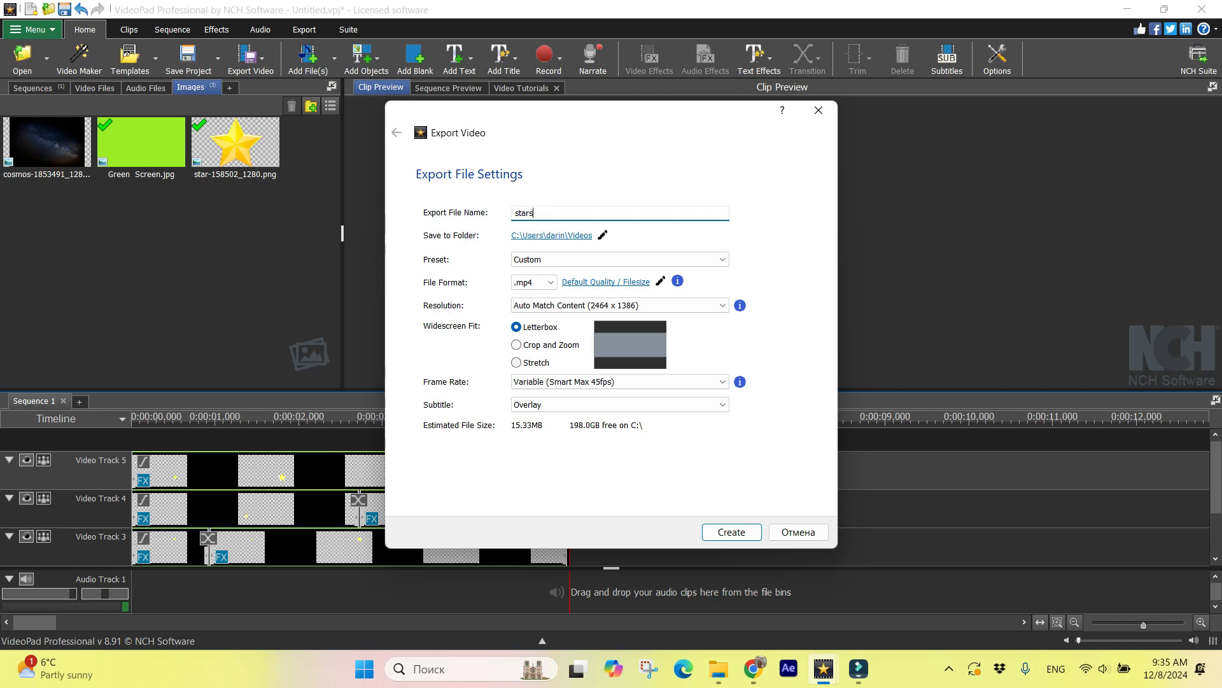
text(stars)
key(Tab)
click(732, 532)
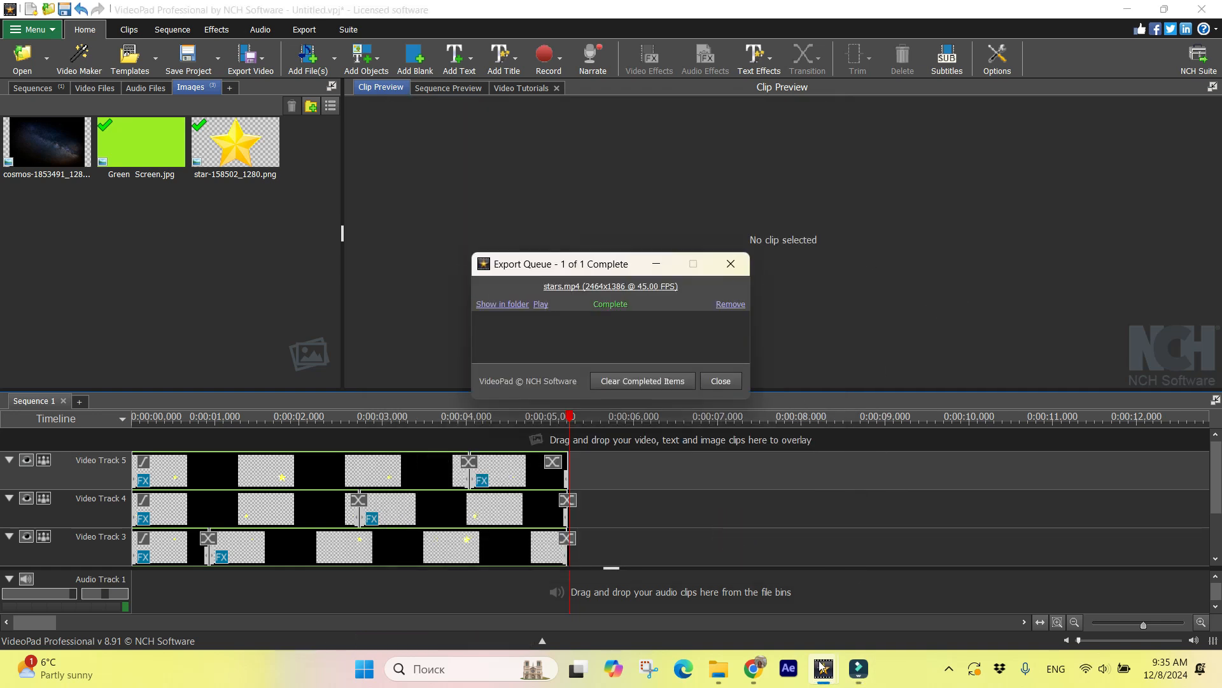
Step: Switch to File Explorer and check for the exported stars video in the Videos folder
click(720, 670)
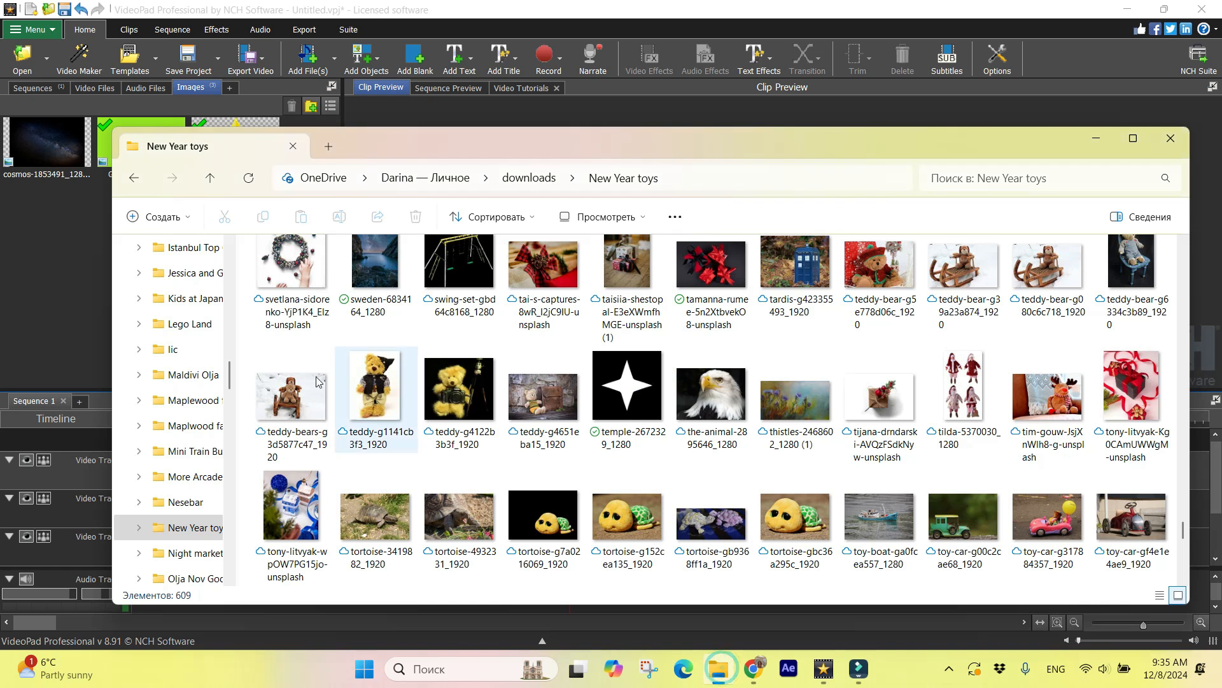
scroll(172, 445, down, 10)
click(168, 502)
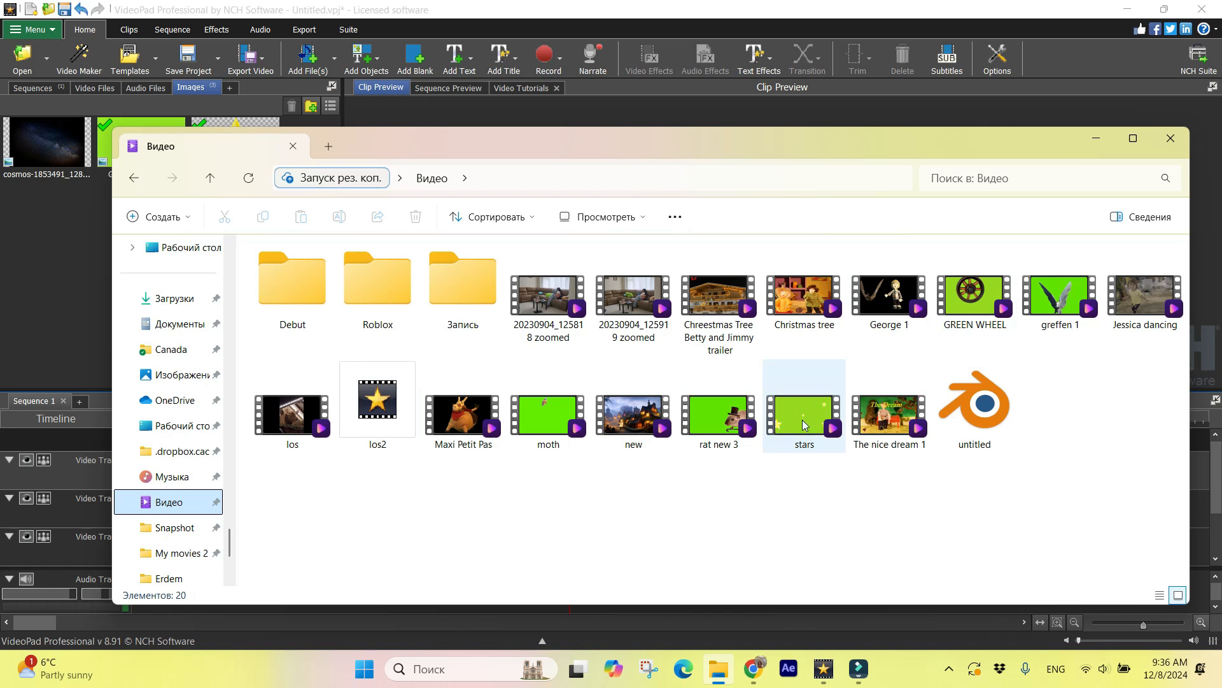
Step: Switch back to VideoPad and delete the star and Green Screen images from the project together with all their clips in Sequence 1
mouse_move(831, 673)
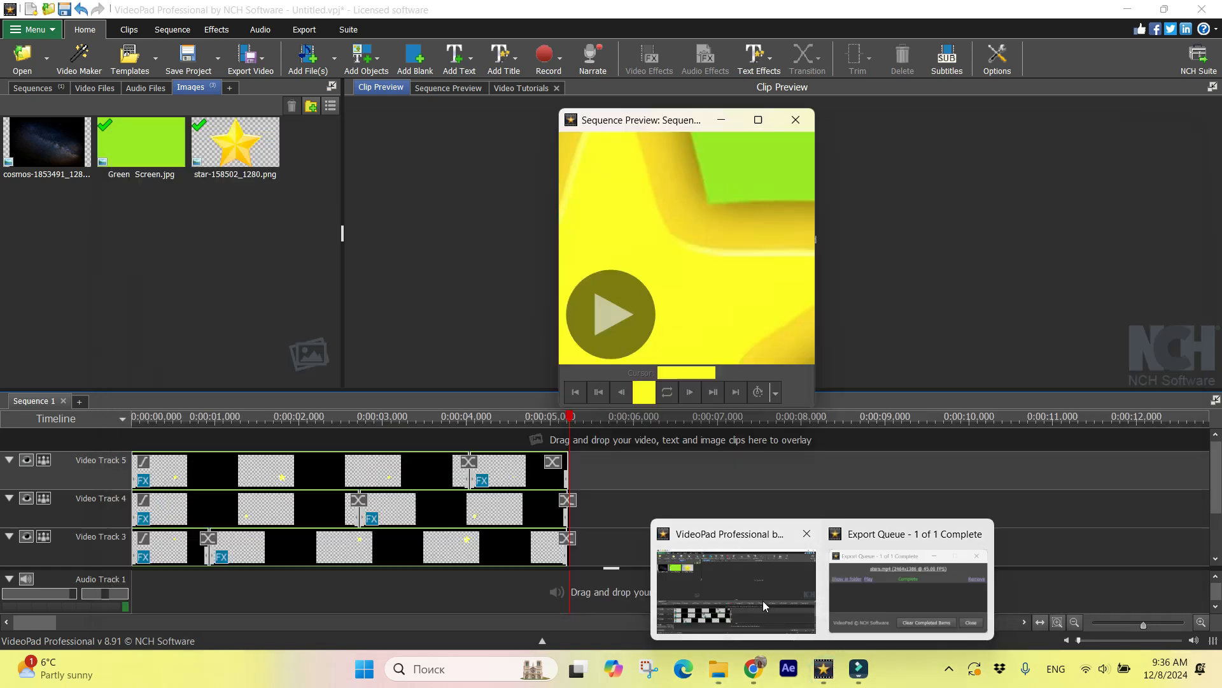
click(762, 601)
click(240, 132)
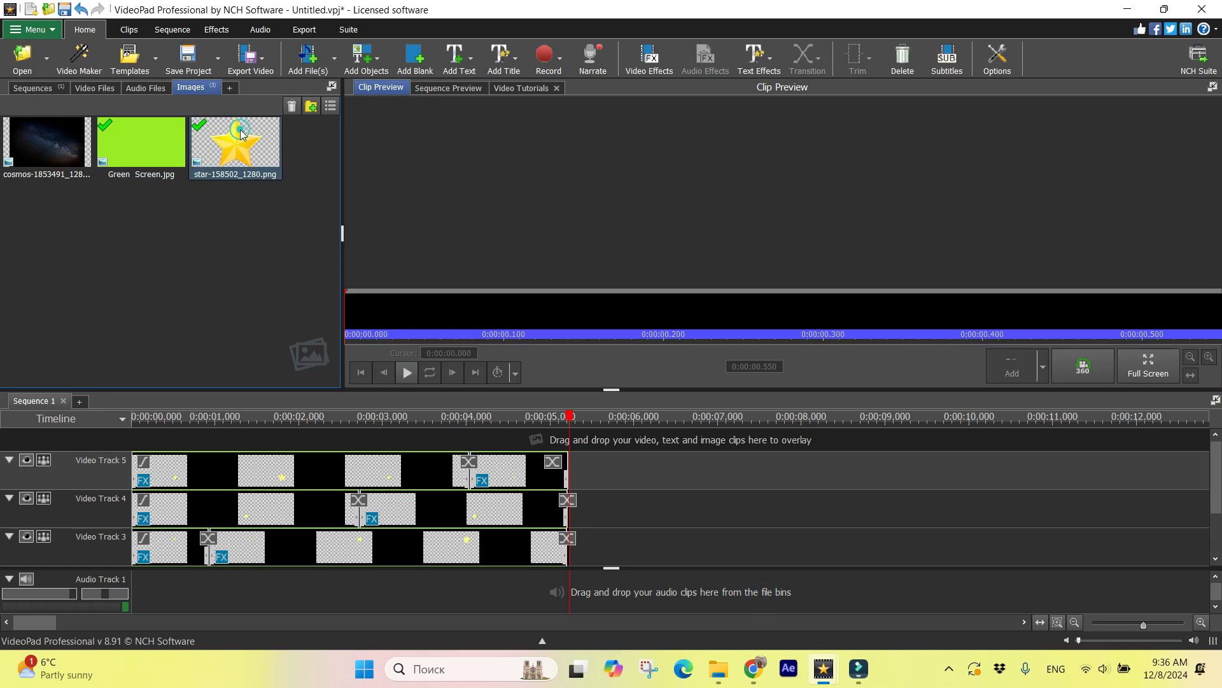
right_click(241, 135)
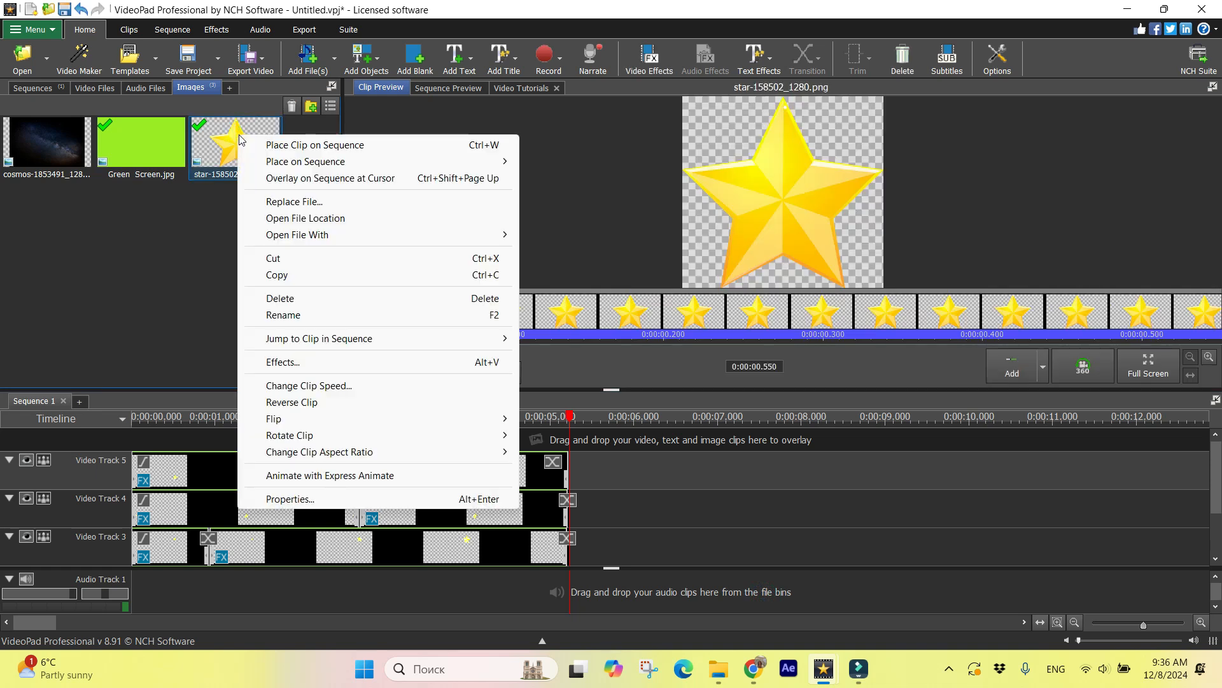
click(320, 300)
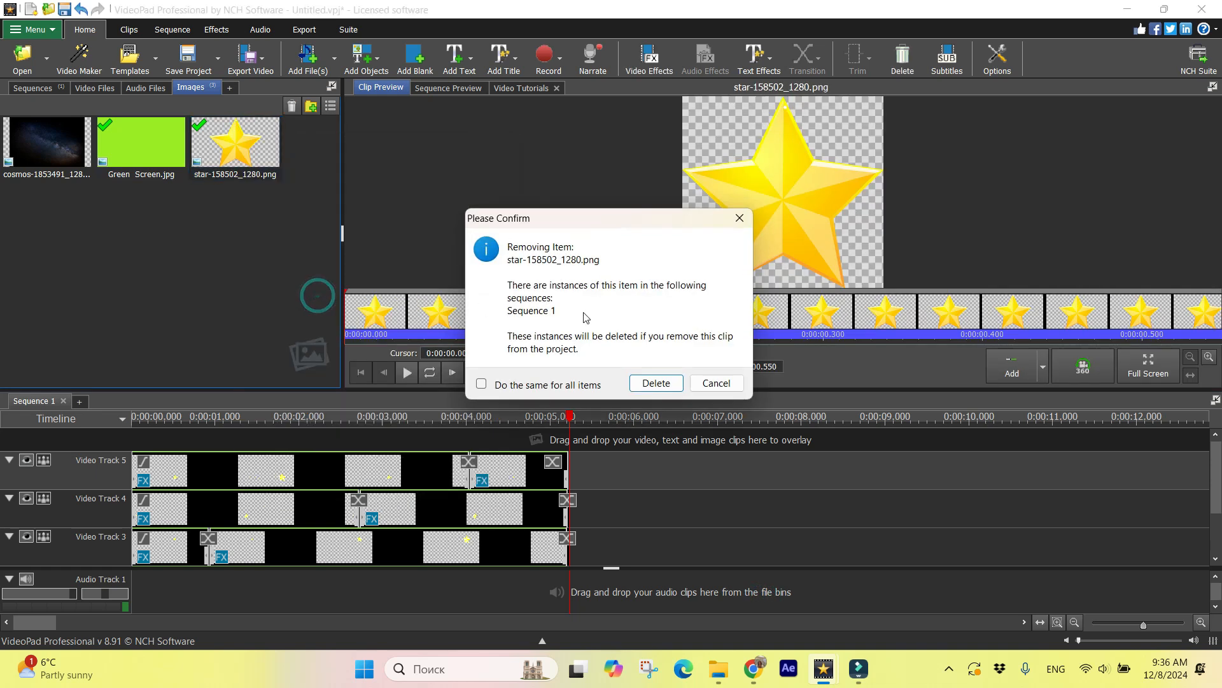
click(657, 384)
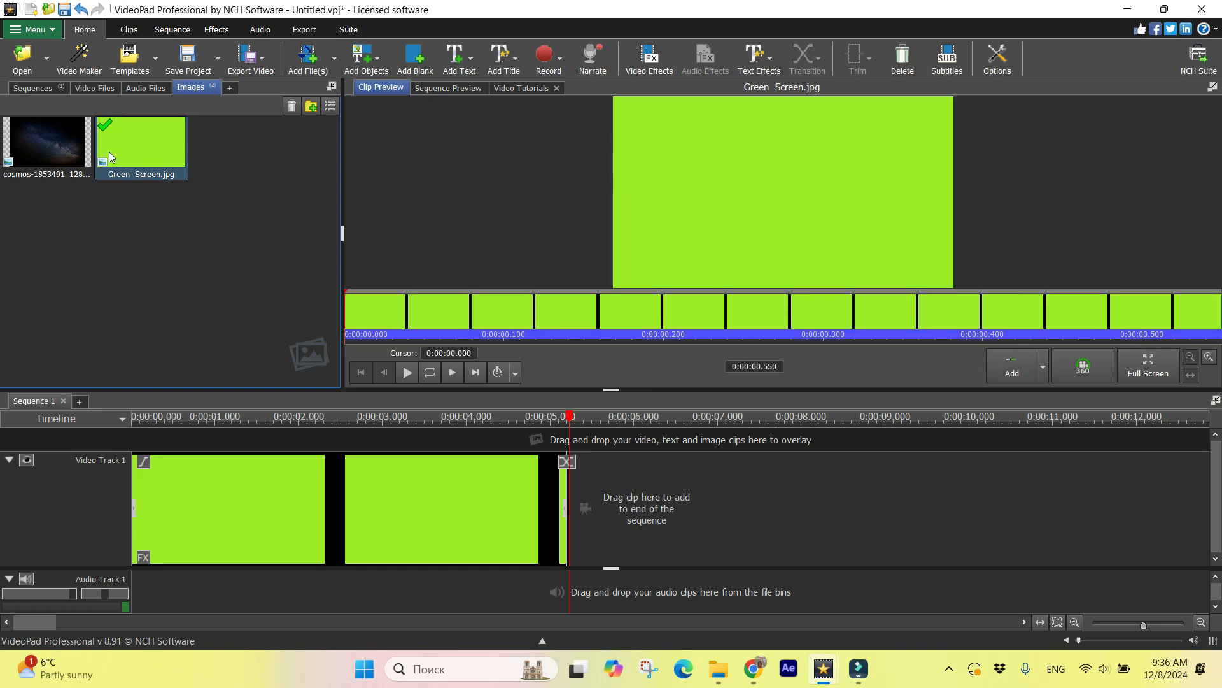
right_click(132, 154)
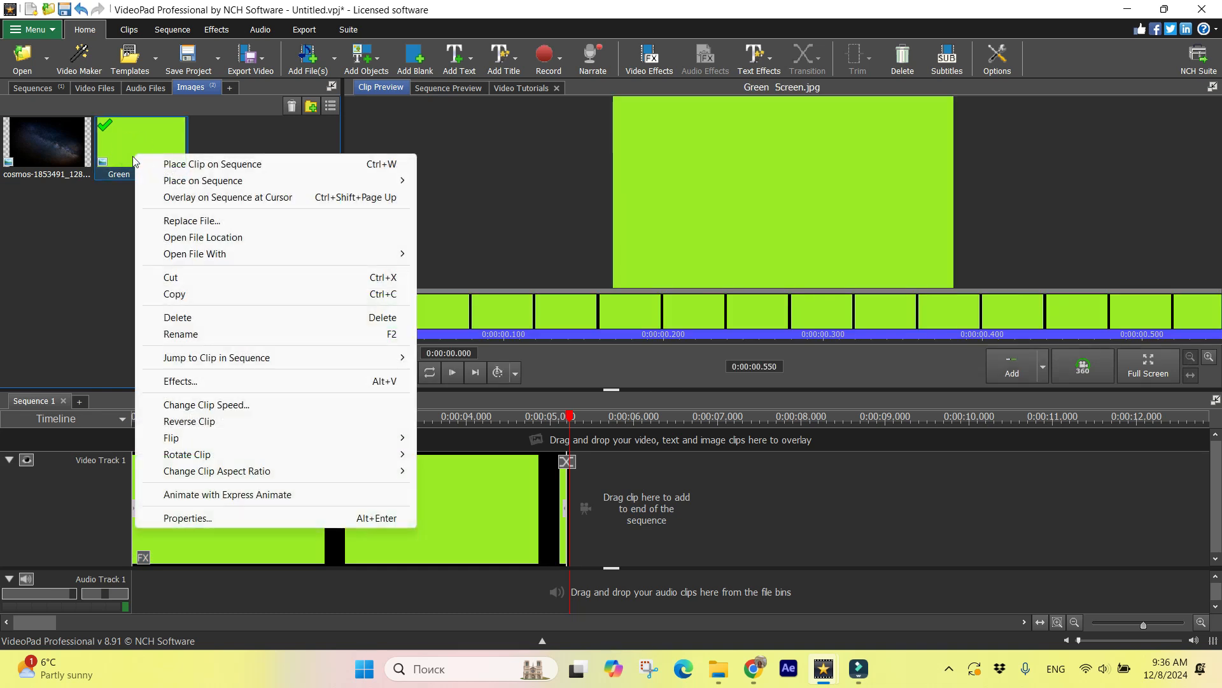
click(212, 317)
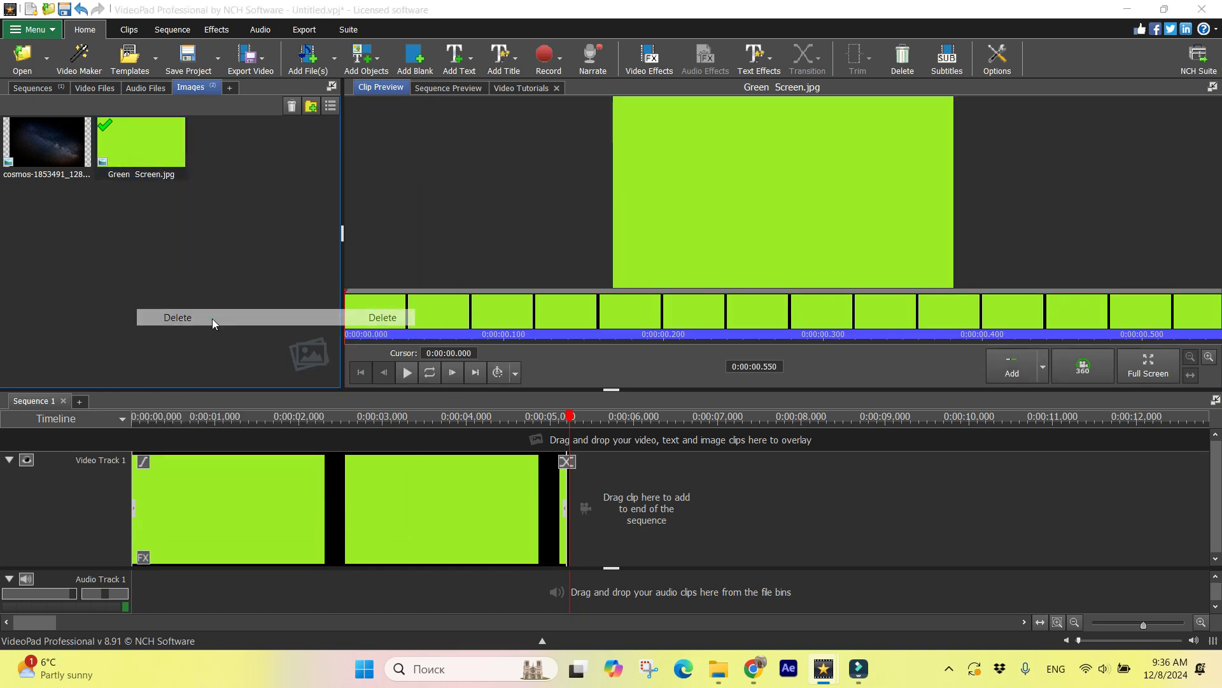
click(631, 385)
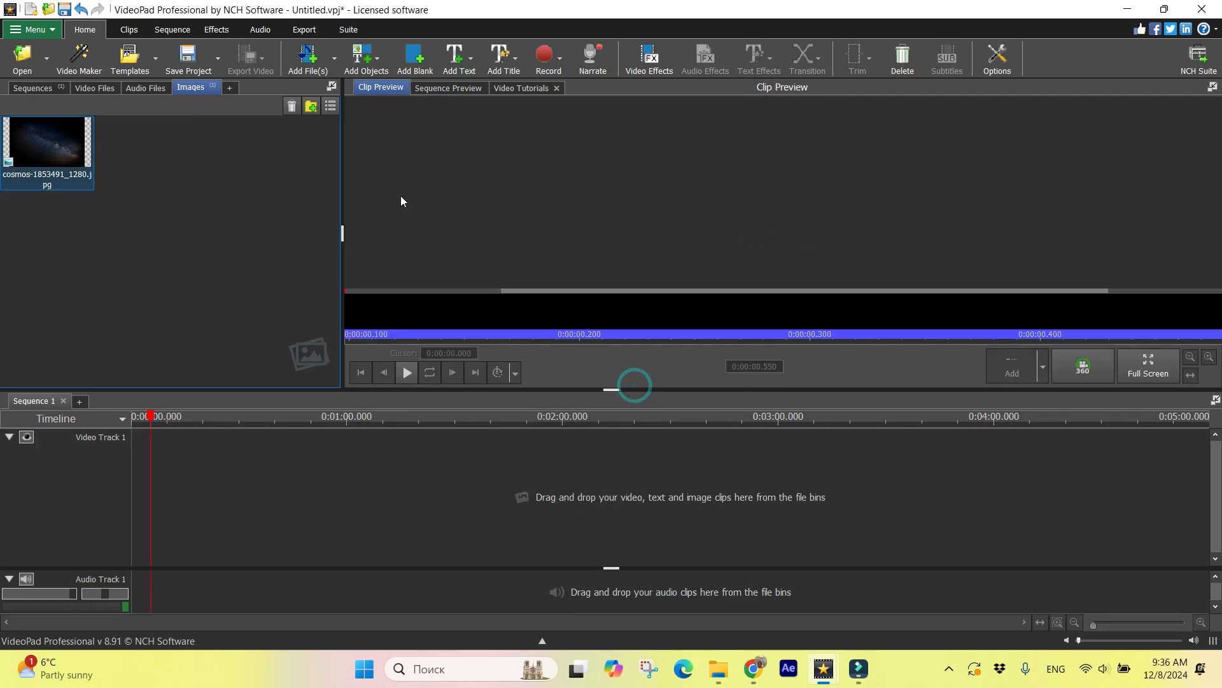
Step: Place the cosmos image at the start of Video Track 1 and import stars.mp4 from the Videos folder
drag(154, 415, 131, 415)
drag(60, 182, 187, 518)
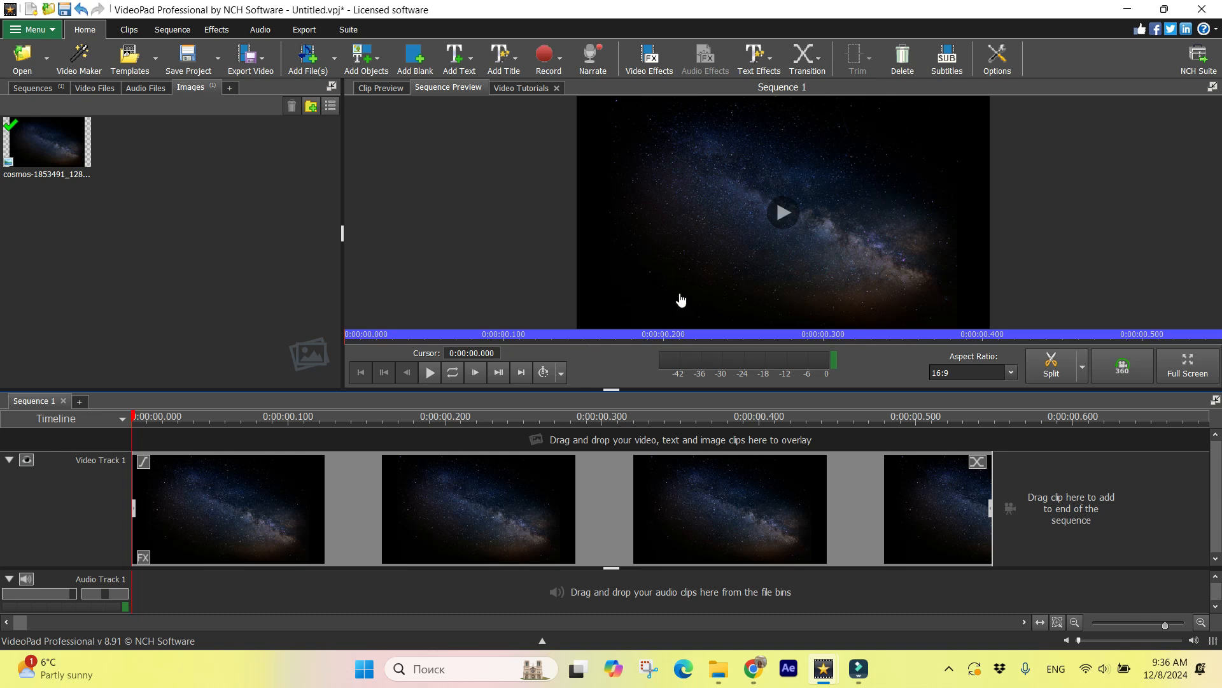
click(305, 71)
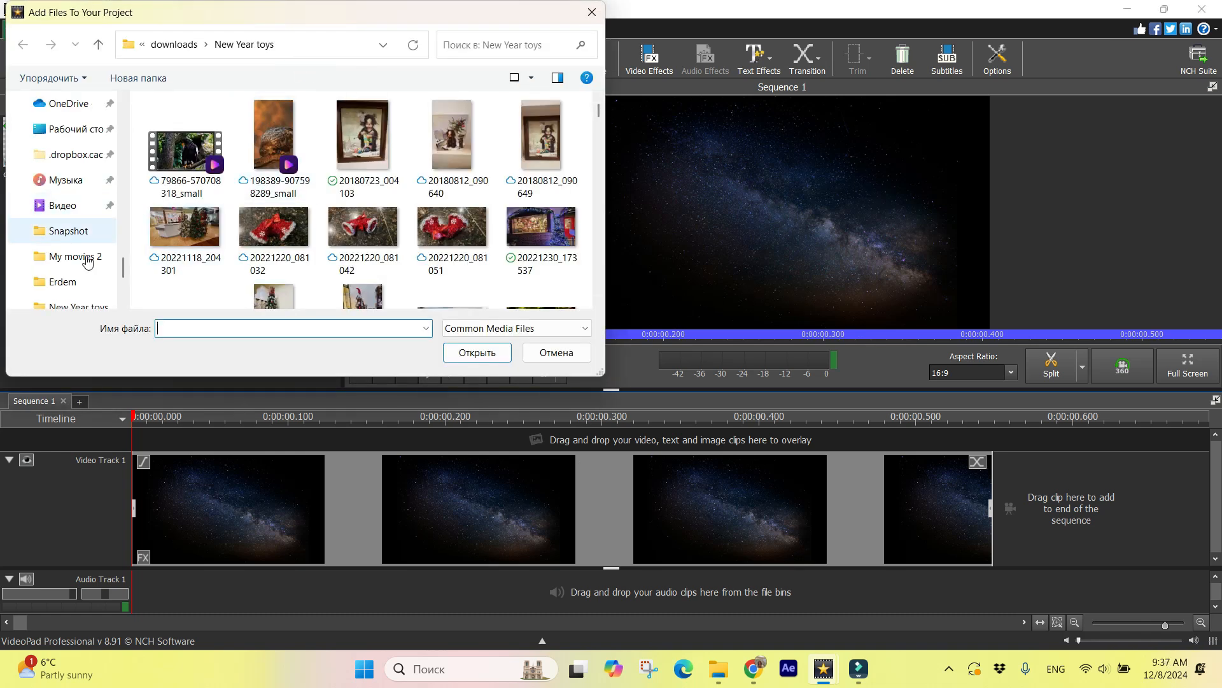
click(86, 207)
scroll(329, 282, down, 3)
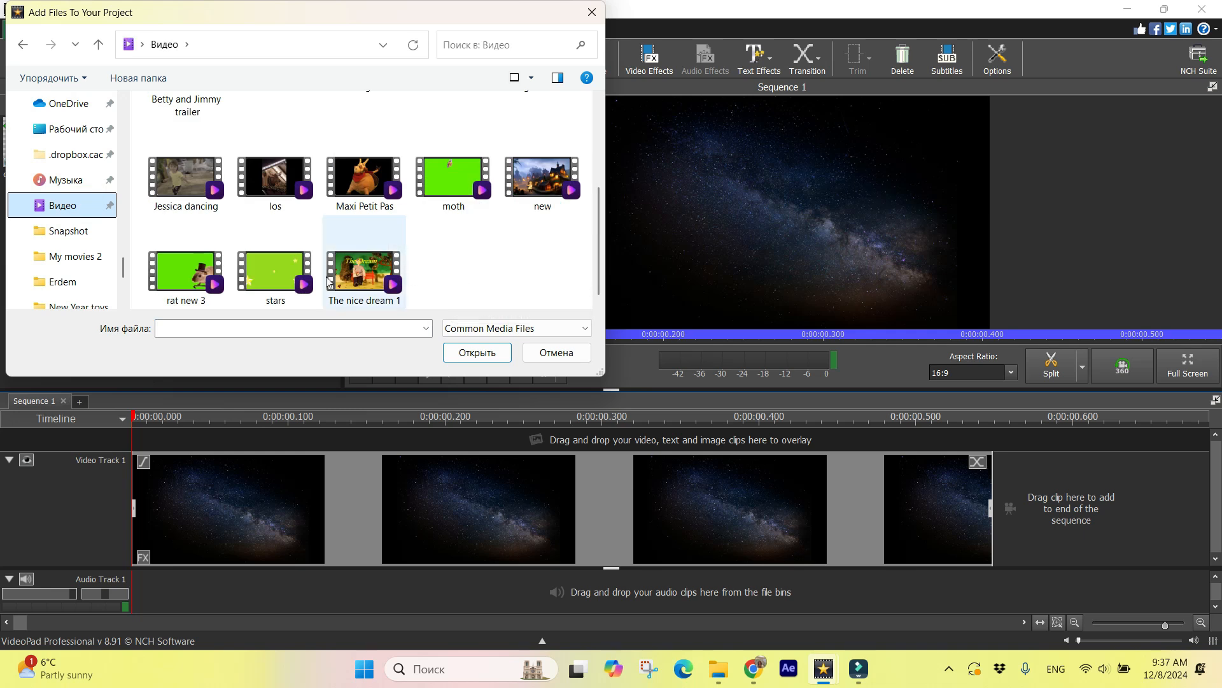
click(283, 275)
click(481, 354)
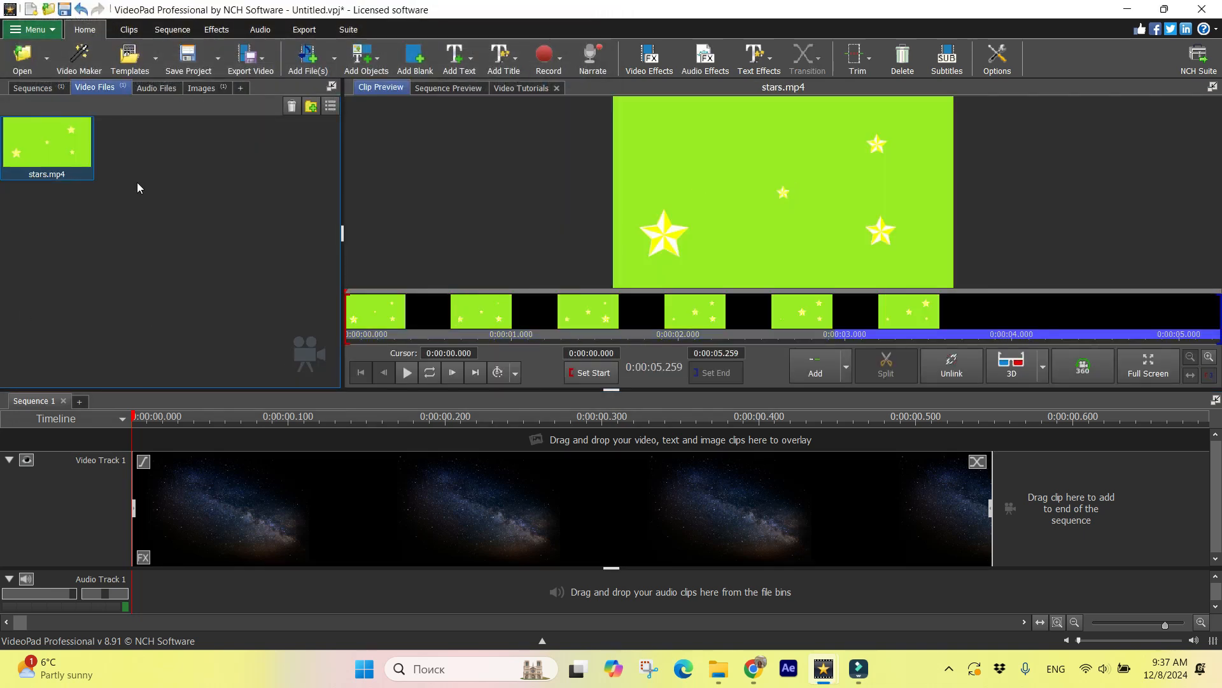
Step: Overlay stars.mp4 at the start of a new Video Track 2 and extend the cosmos clip to the same end point
drag(36, 131, 134, 431)
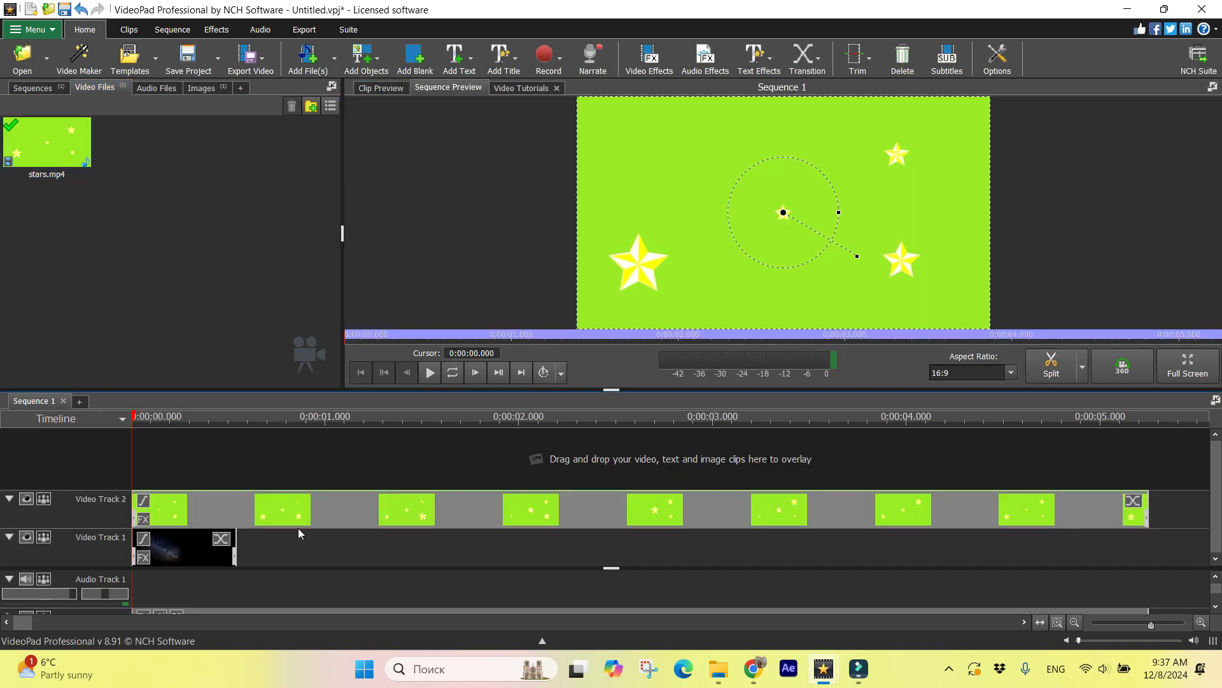
drag(235, 543, 1146, 557)
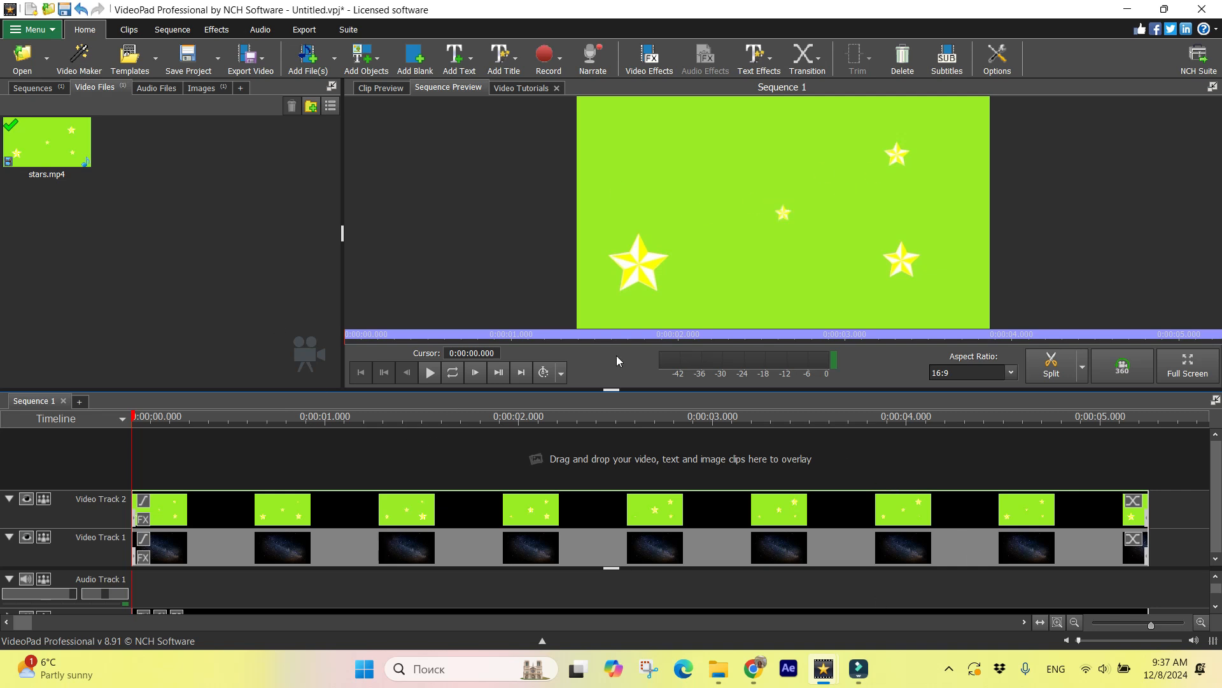
Step: Key out the stars clip's green background with a Green Screen effect using the picked color 153, 237, 37, and preview it
click(441, 525)
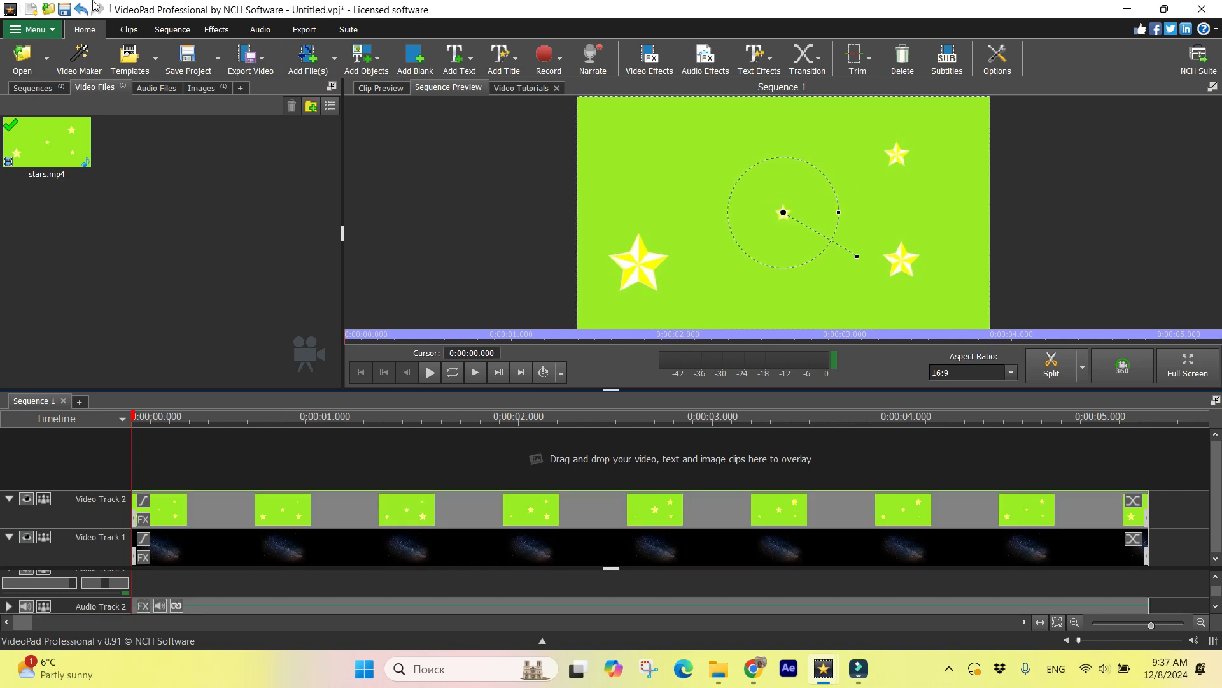
right_click(300, 517)
click(351, 437)
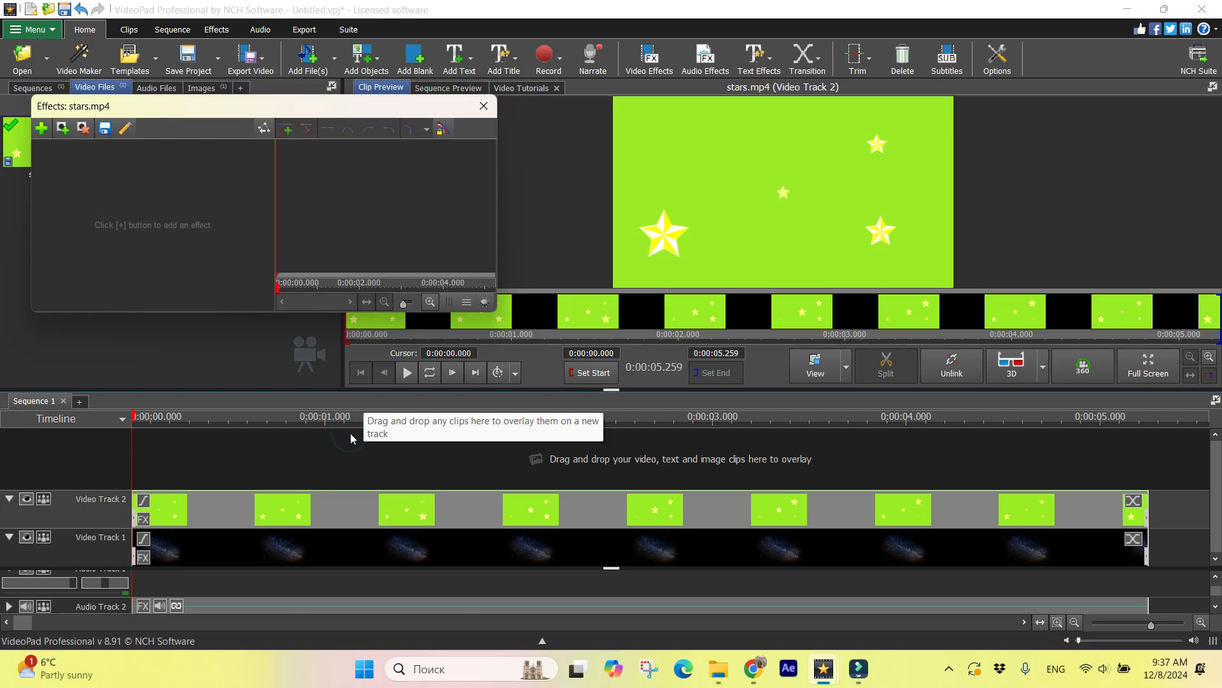
click(41, 128)
scroll(219, 249, down, 5)
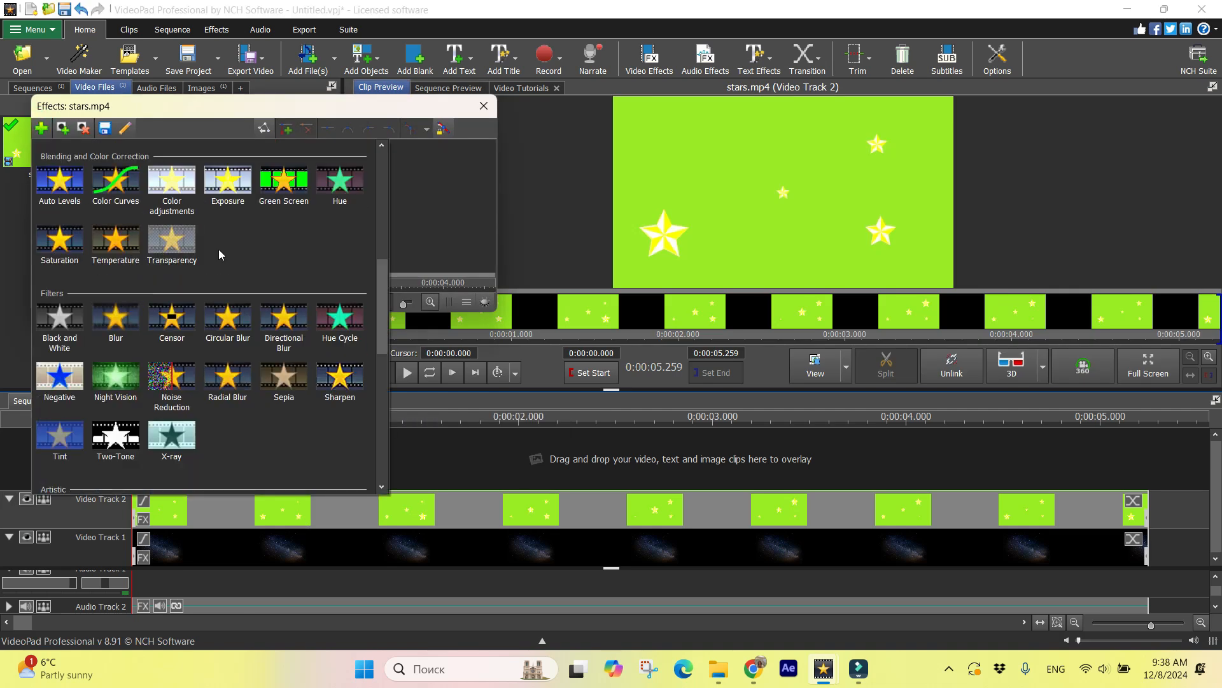
click(285, 189)
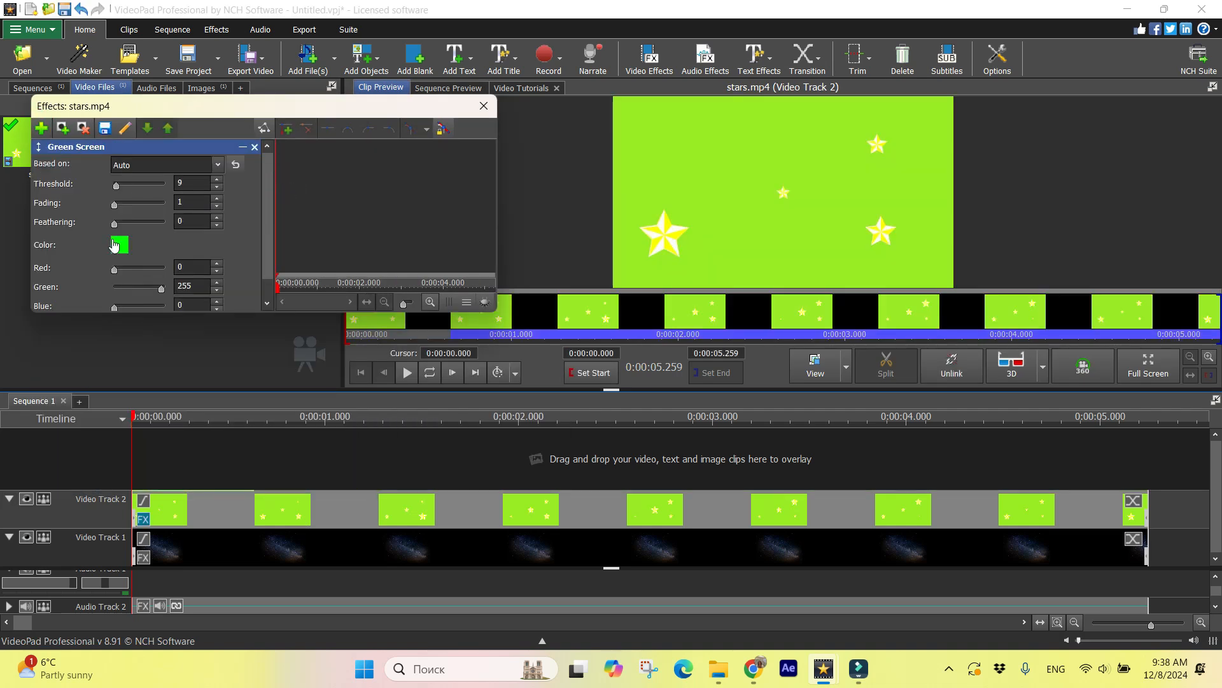
click(121, 248)
click(731, 398)
click(796, 254)
click(601, 535)
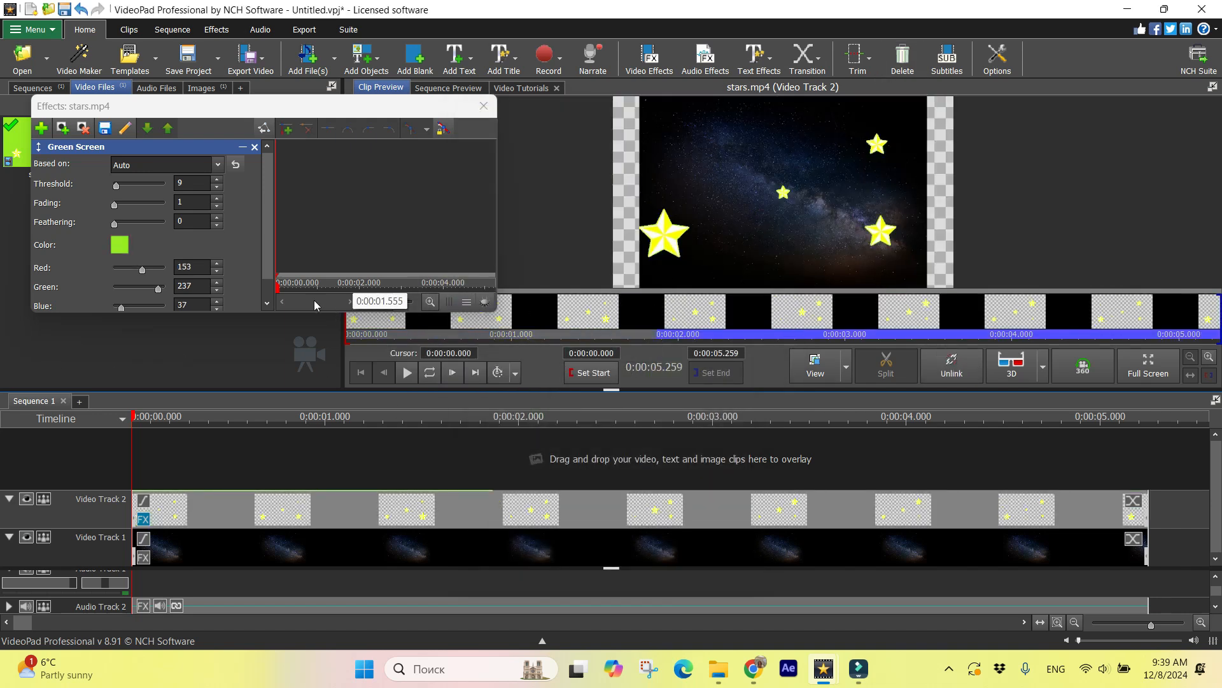
click(408, 373)
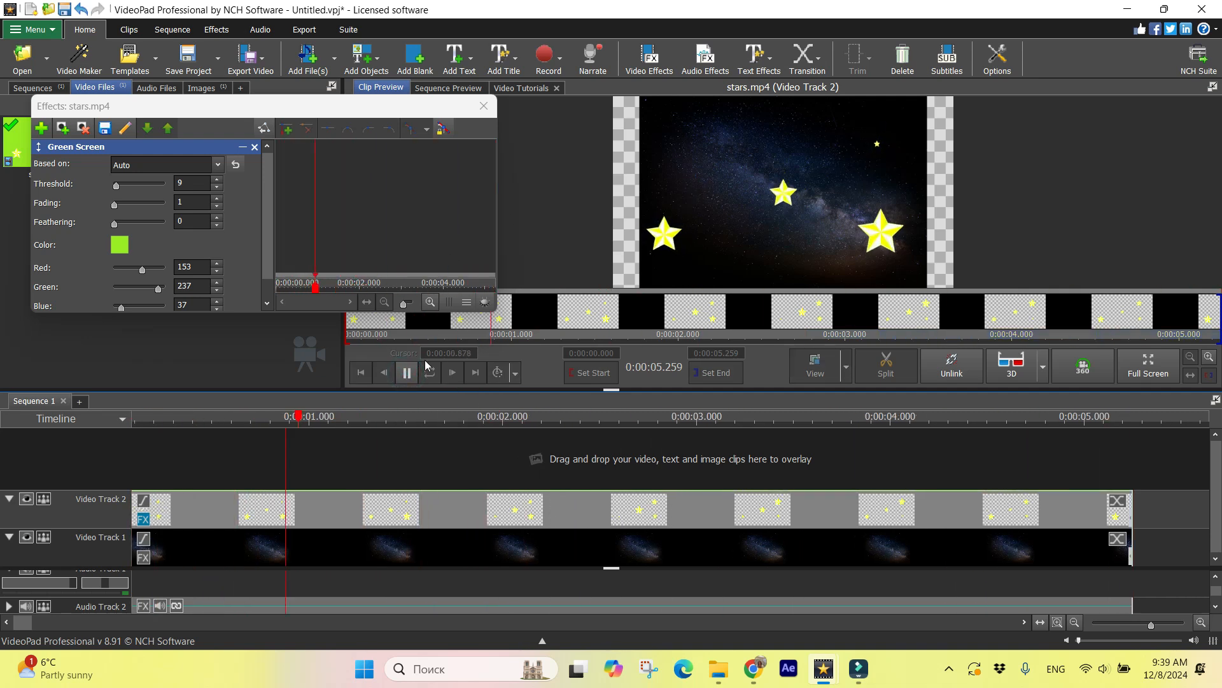
click(408, 373)
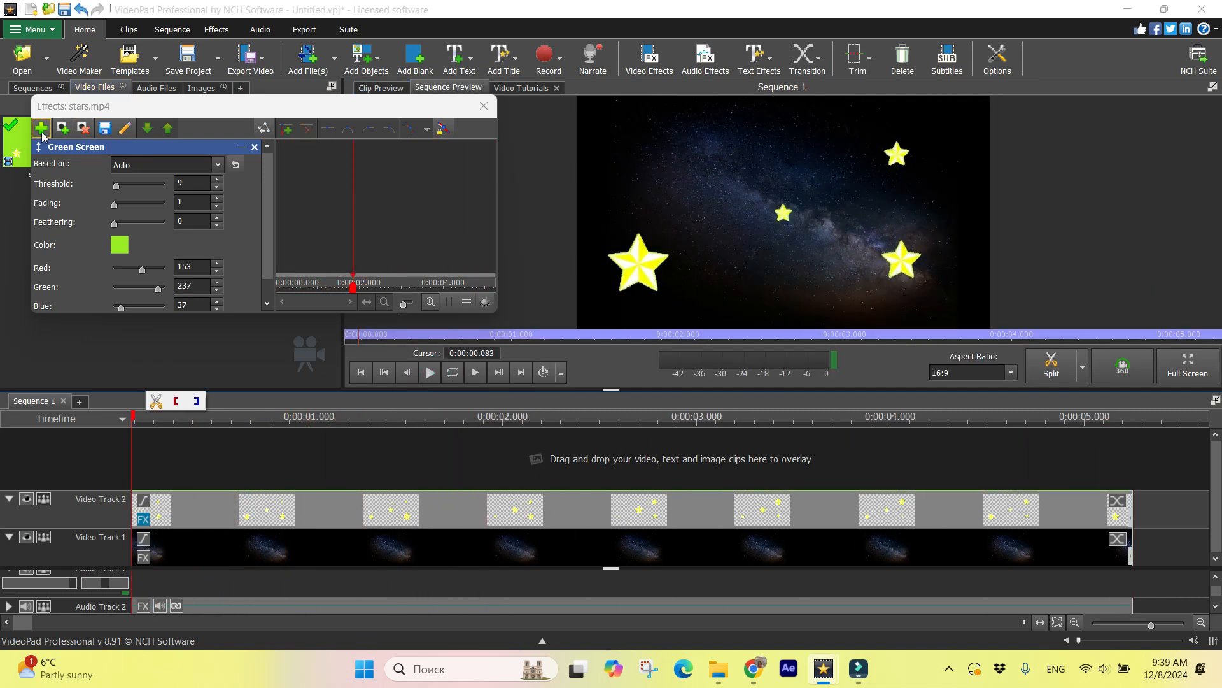
Step: Add a Scale effect to the stars clip, shrink it to a ratio of about 0.16, and play the result
click(40, 129)
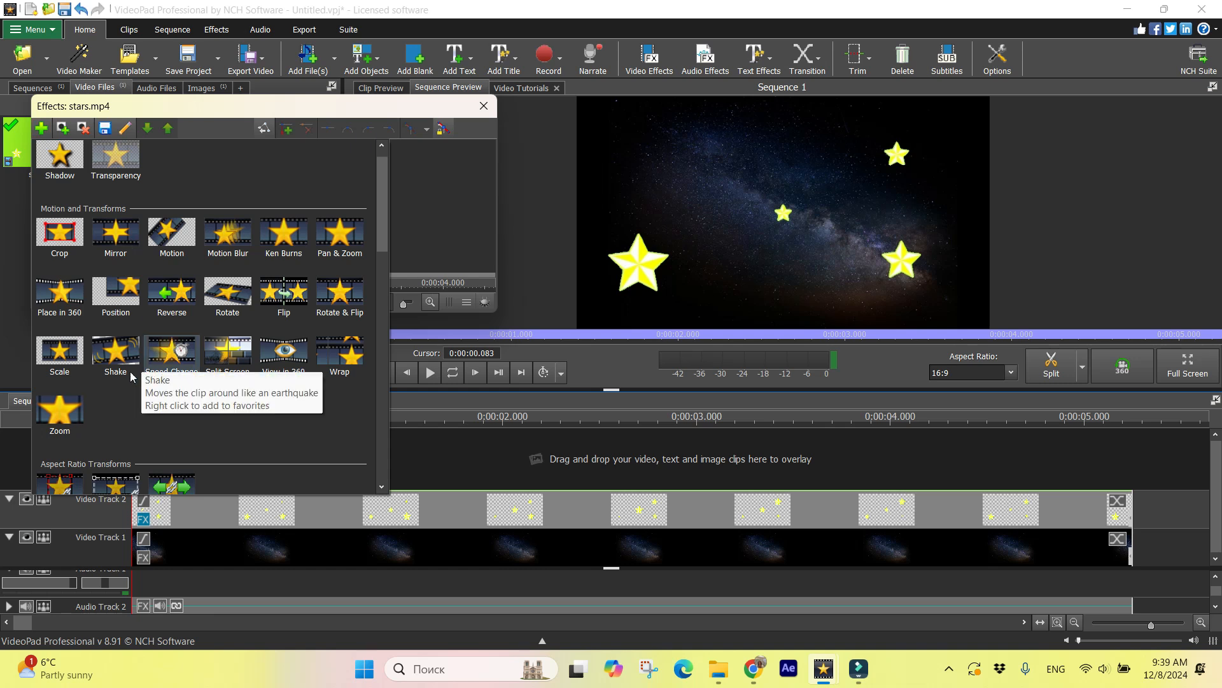
click(59, 413)
drag(840, 226, 787, 202)
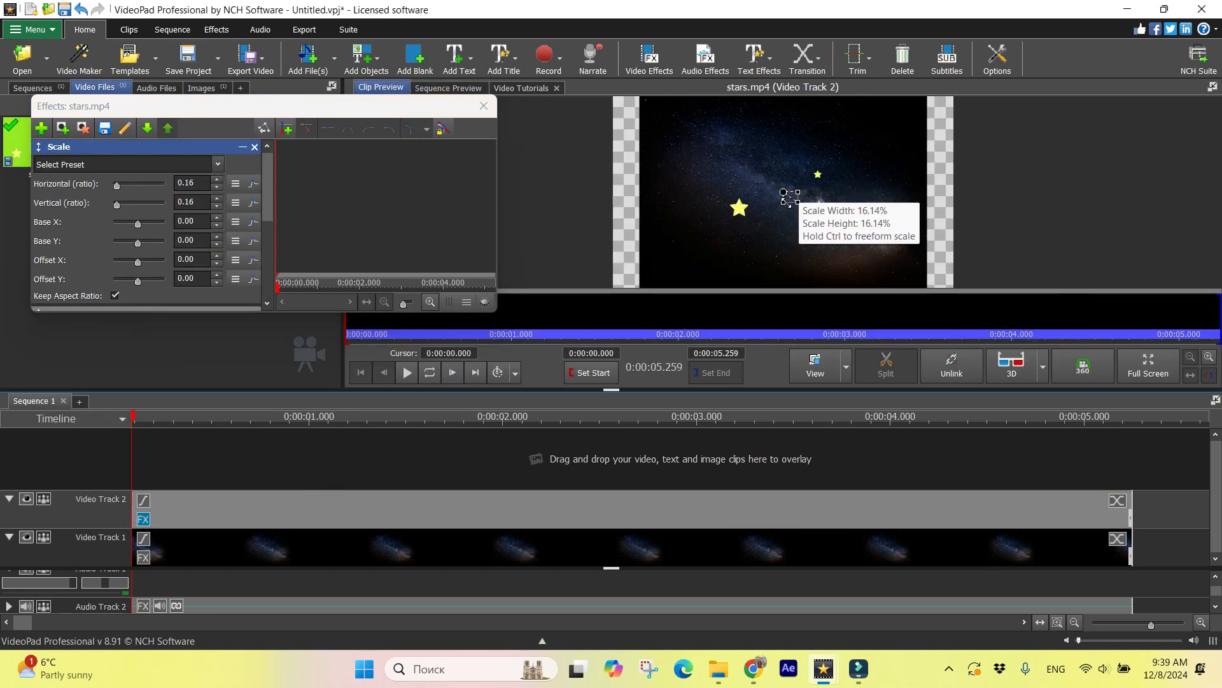
click(408, 373)
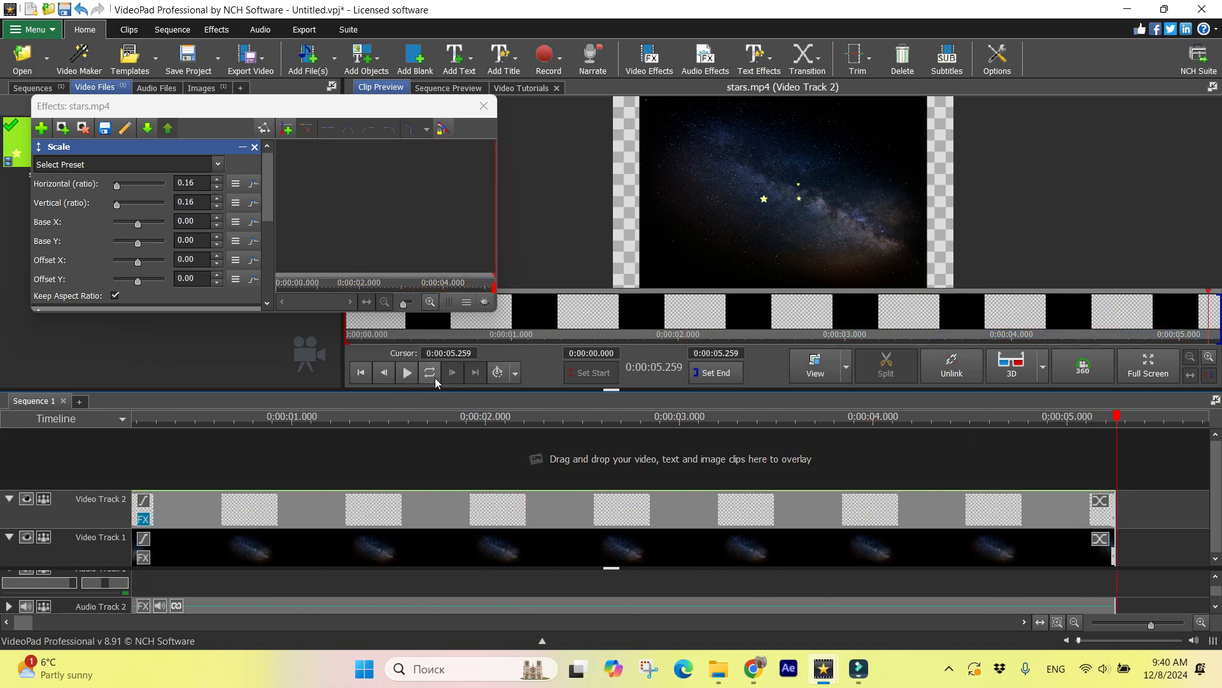
click(407, 375)
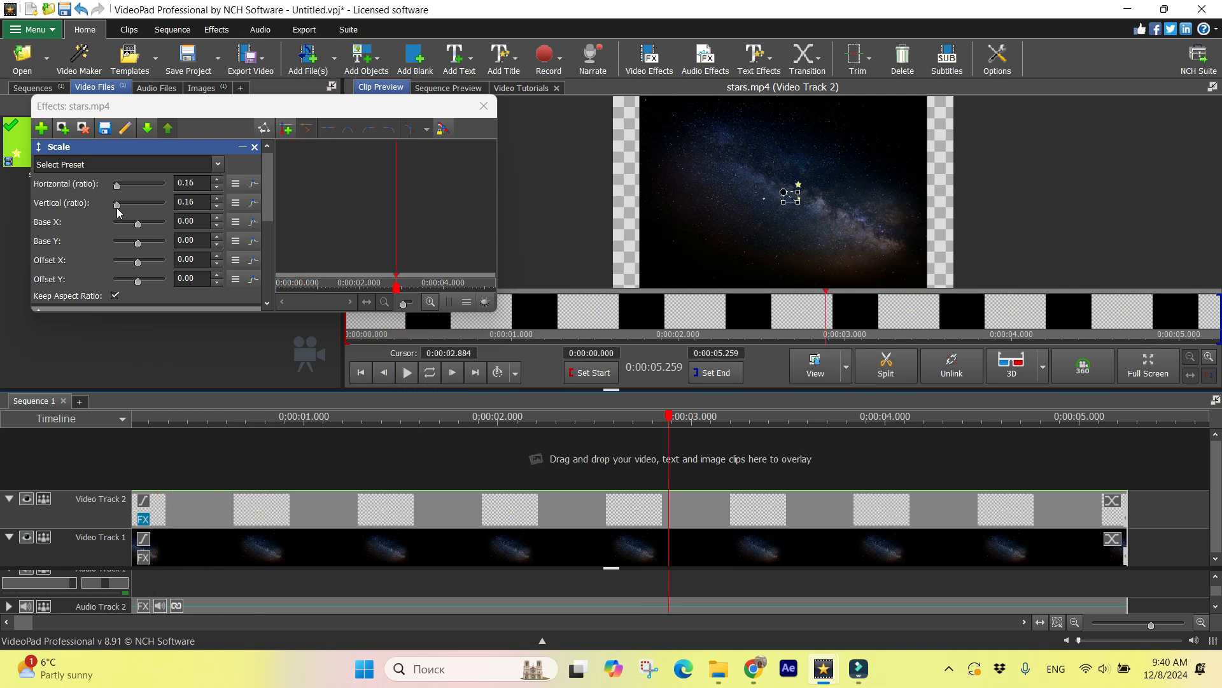
Step: Reduce the stars clip's scale ratio to 0.09 and play the sequence from the start
drag(116, 207, 116, 208)
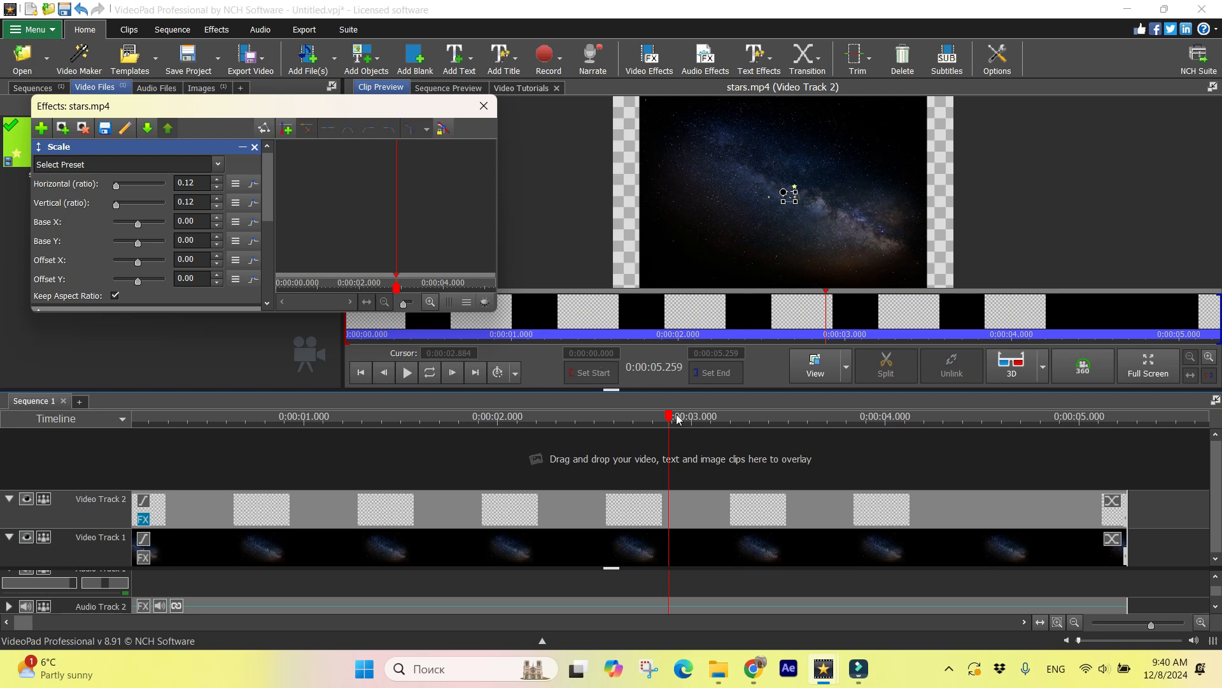
drag(667, 417, 131, 454)
click(429, 373)
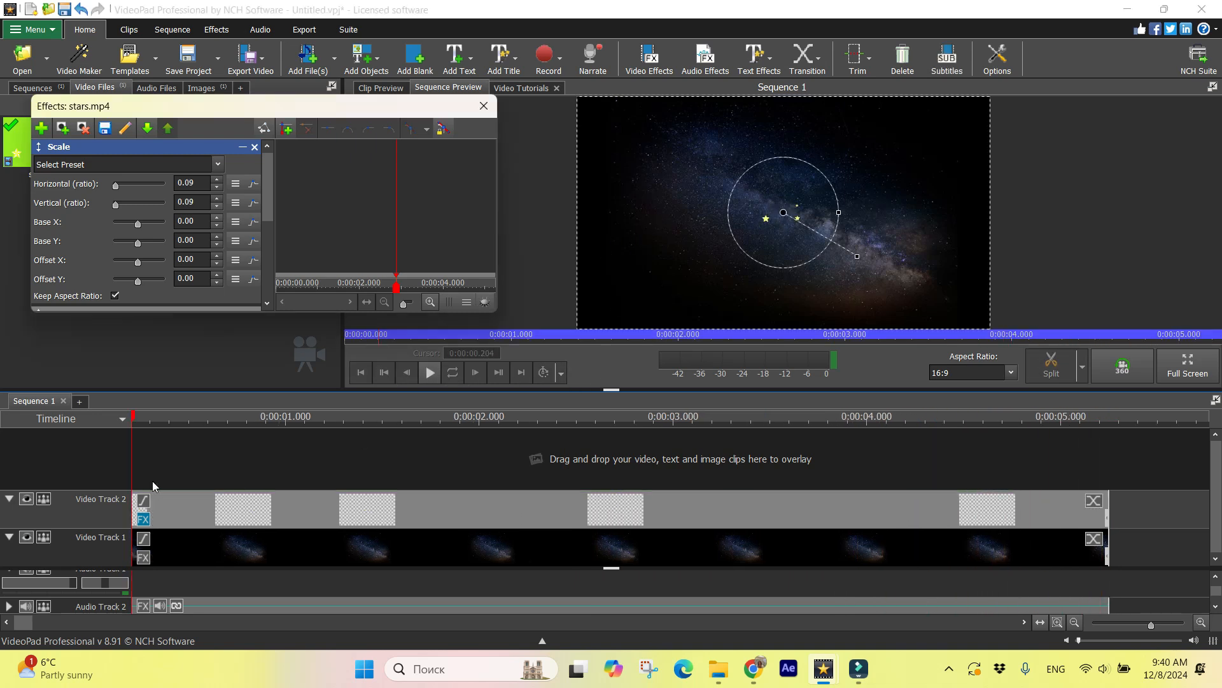
Step: Copy the scaled stars clip and paste a duplicate directly after it on Video Track 2
right_click(453, 524)
click(505, 316)
drag(133, 419, 1220, 456)
click(1158, 510)
right_click(1159, 510)
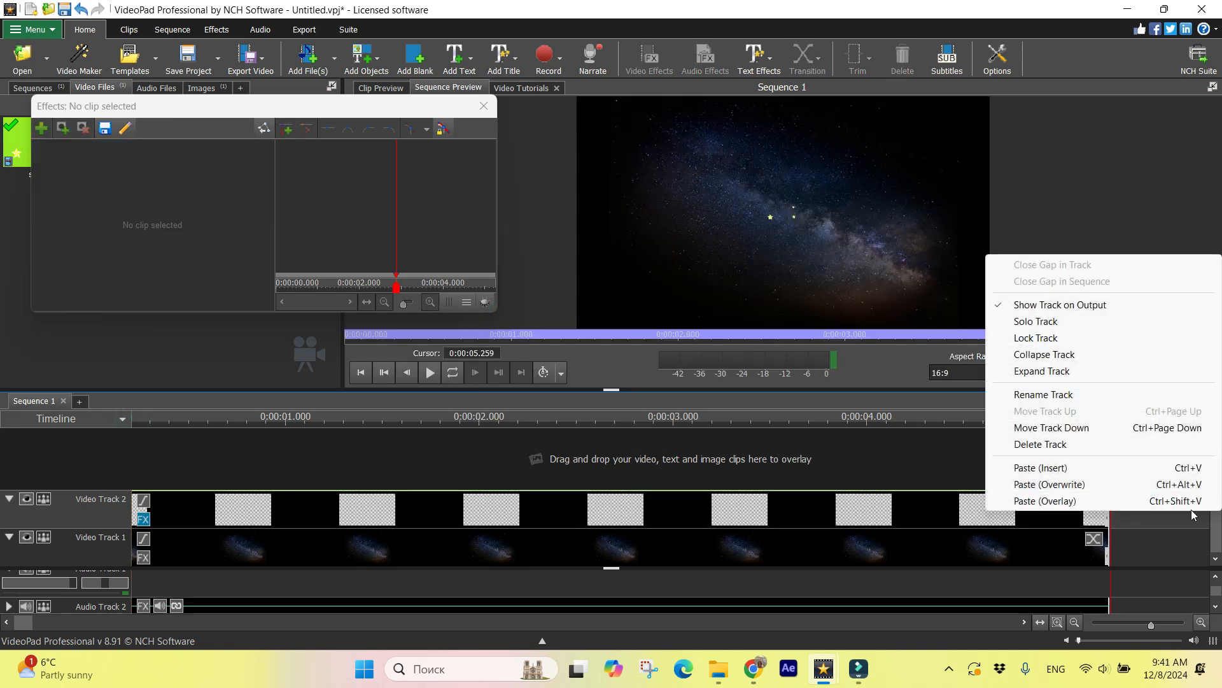
click(1088, 482)
Step: Paste three more copies of the stars clip one after another at the end of Video Track 2
drag(1151, 625, 1116, 624)
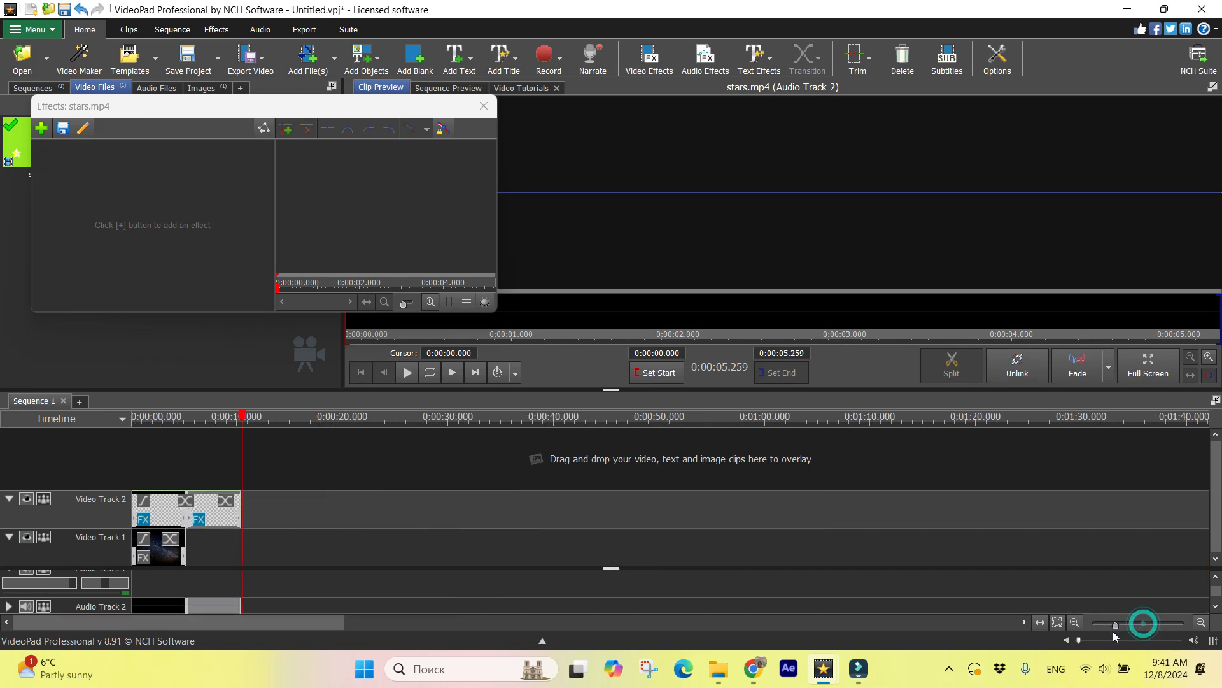
right_click(459, 508)
click(526, 465)
right_click(567, 513)
click(612, 464)
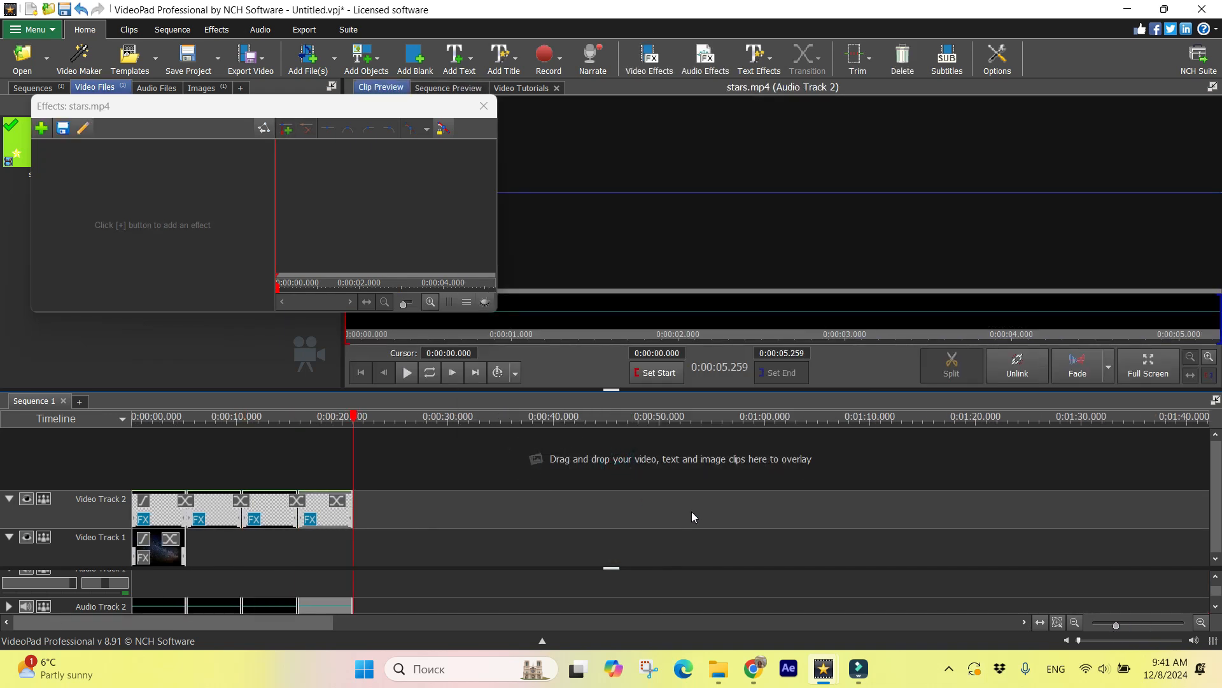
right_click(466, 514)
click(538, 467)
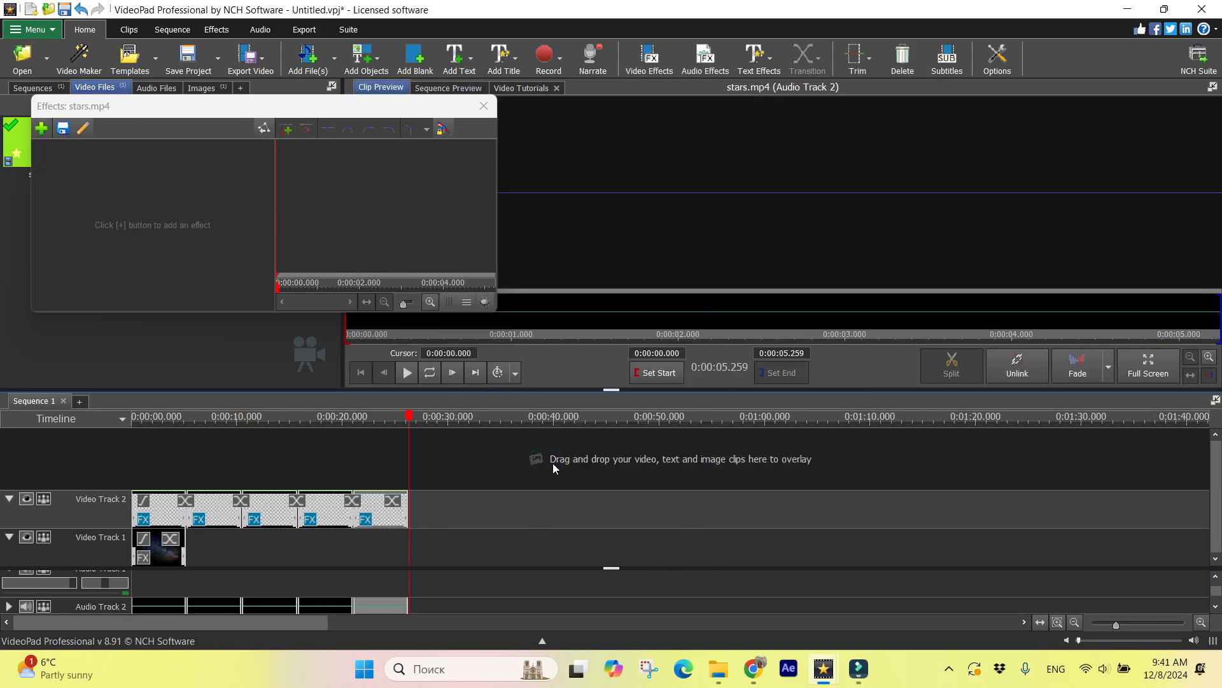
Step: Return the playhead to the start and move the second stars clip from Video Track 2 to the start of a new Video Track 3
drag(377, 418, 92, 514)
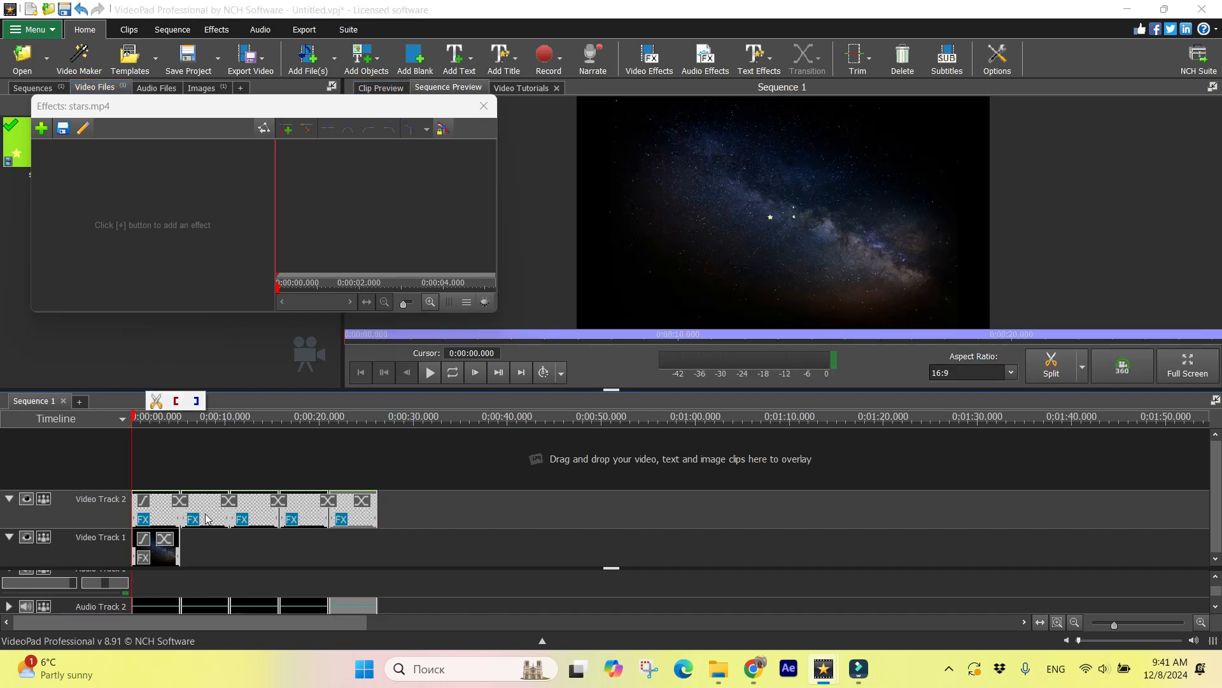
drag(204, 512, 156, 468)
scroll(472, 502, up, 4)
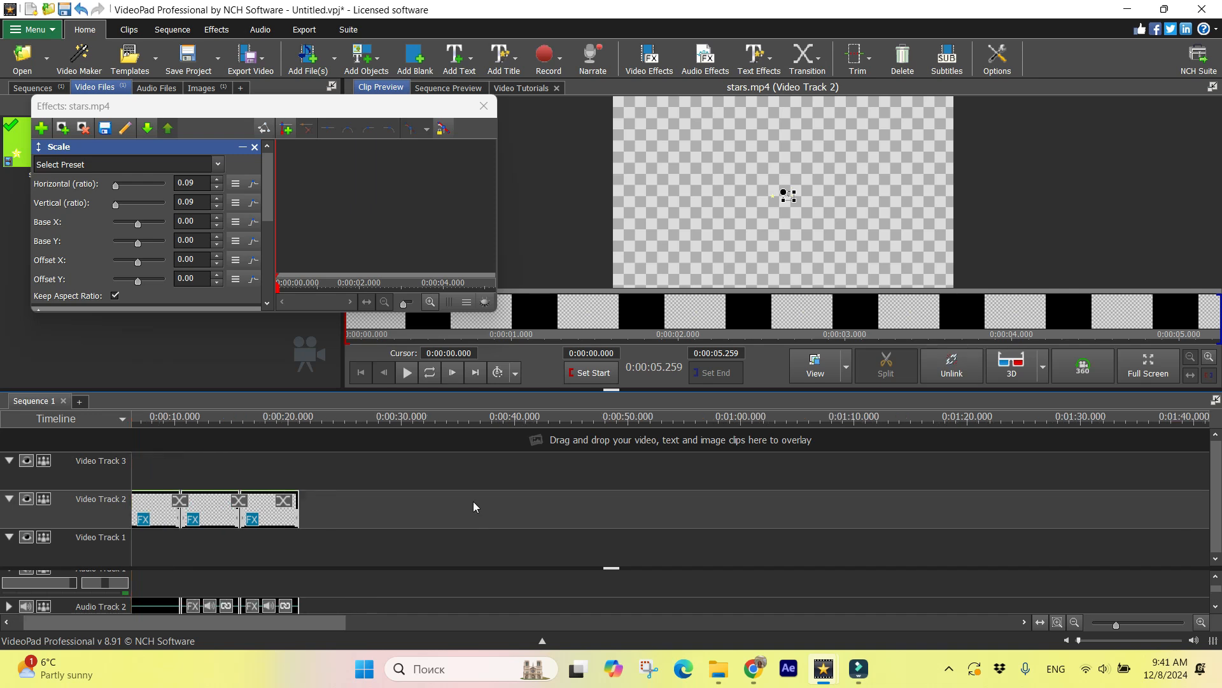
Step: Add a Position effect to the stars clip on Video Track 3 and move its stars to the upper right of the sky
scroll(469, 501, down, 6)
scroll(423, 478, up, 1)
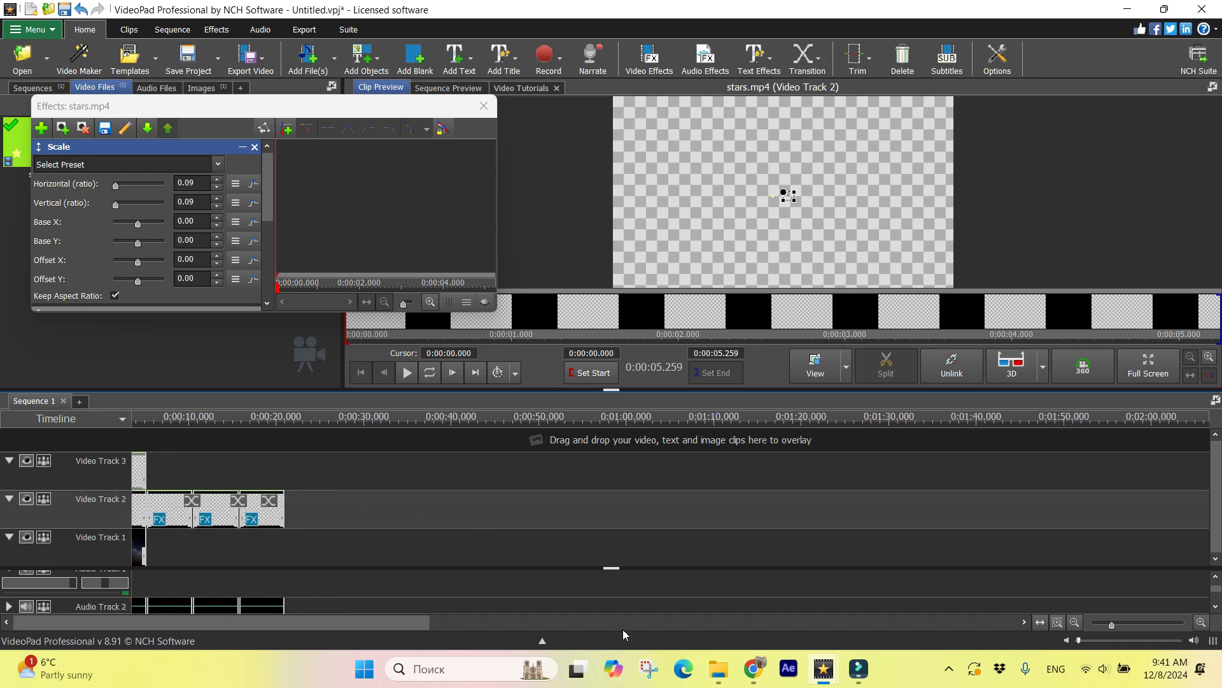
drag(383, 624, 376, 625)
click(150, 476)
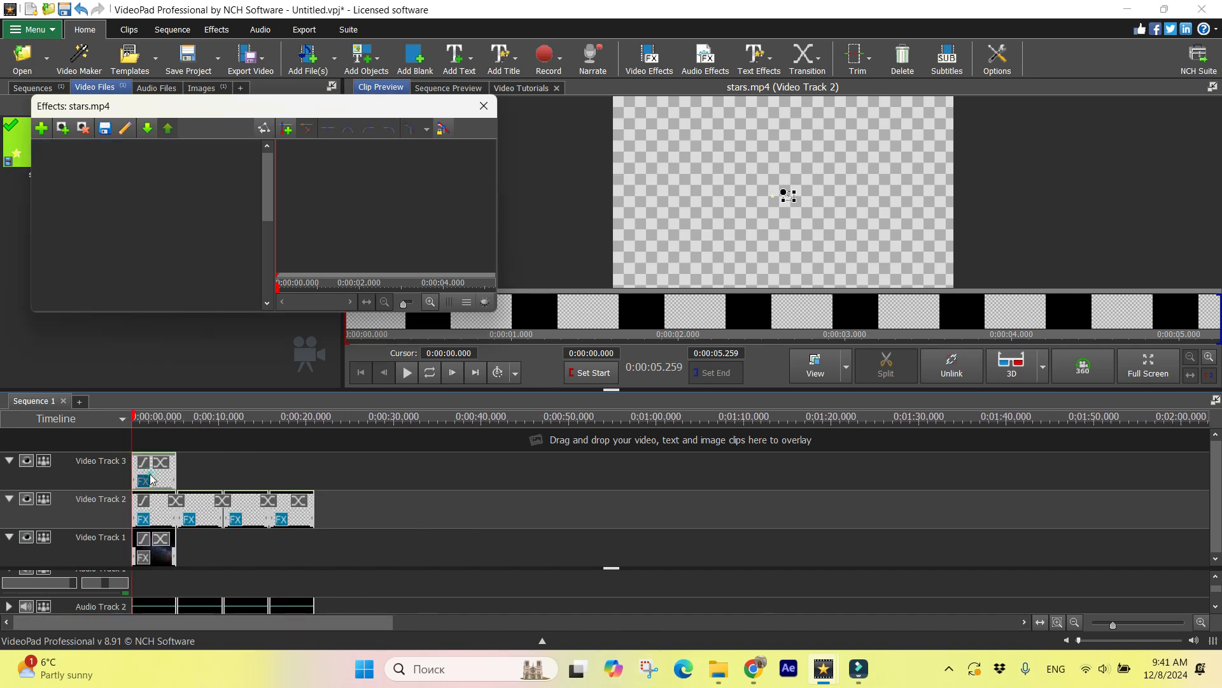
click(40, 128)
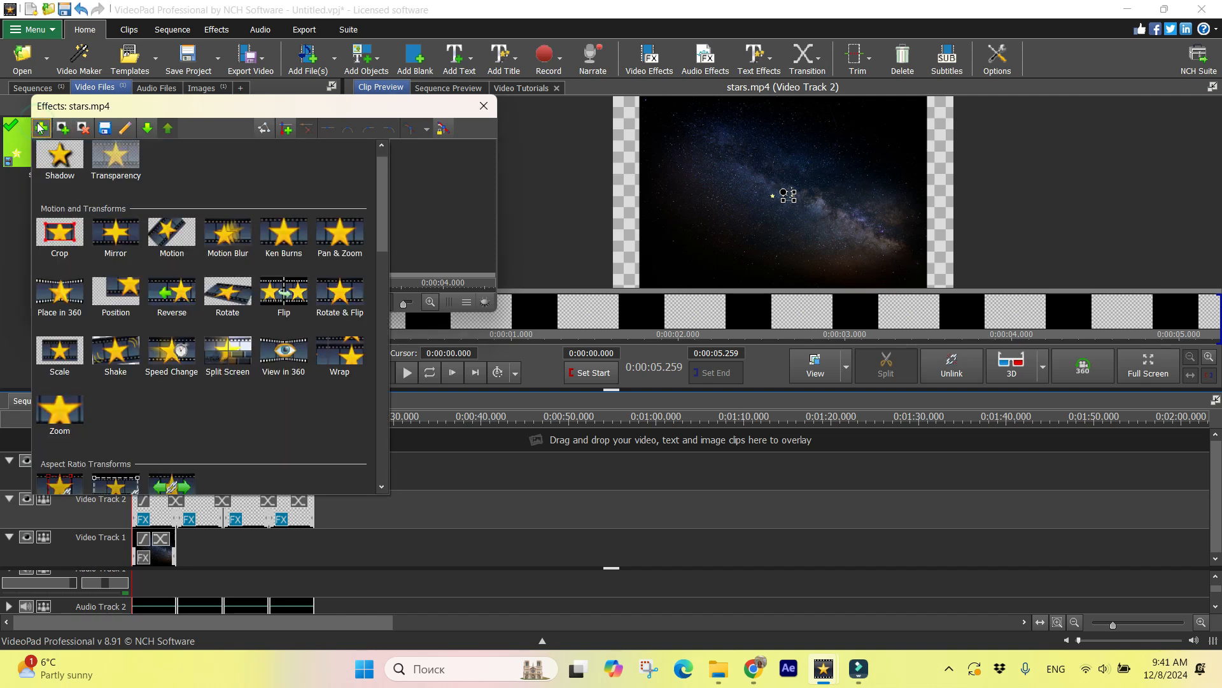
click(123, 294)
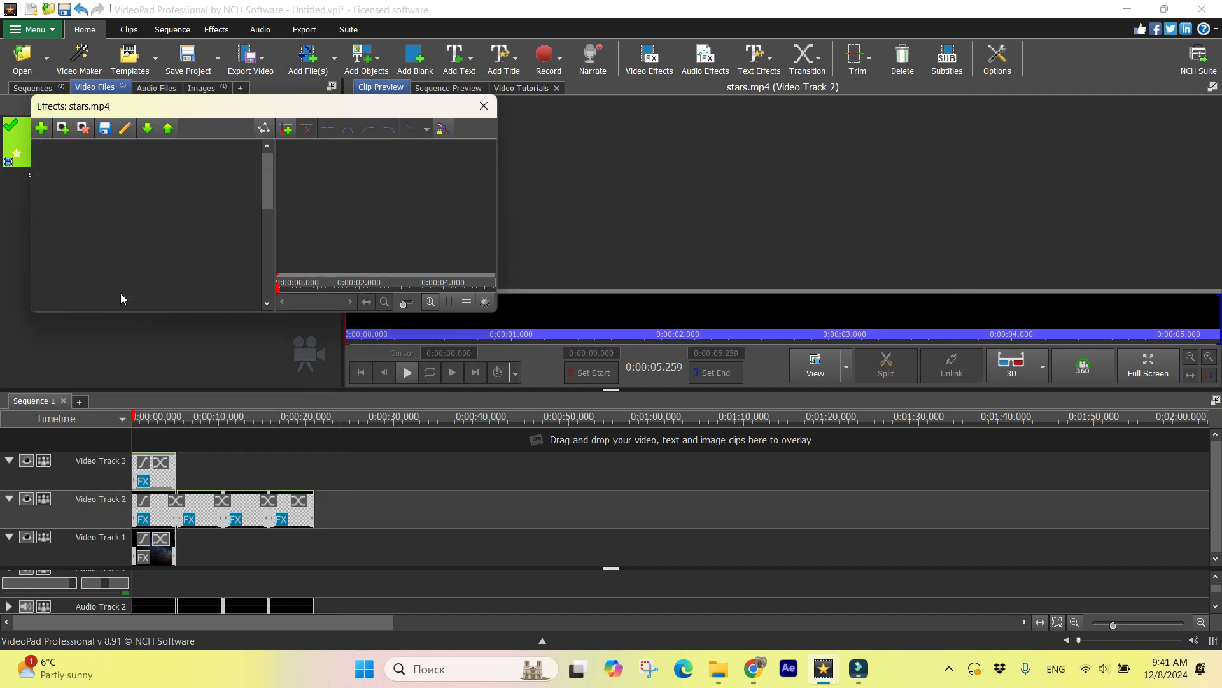
click(158, 474)
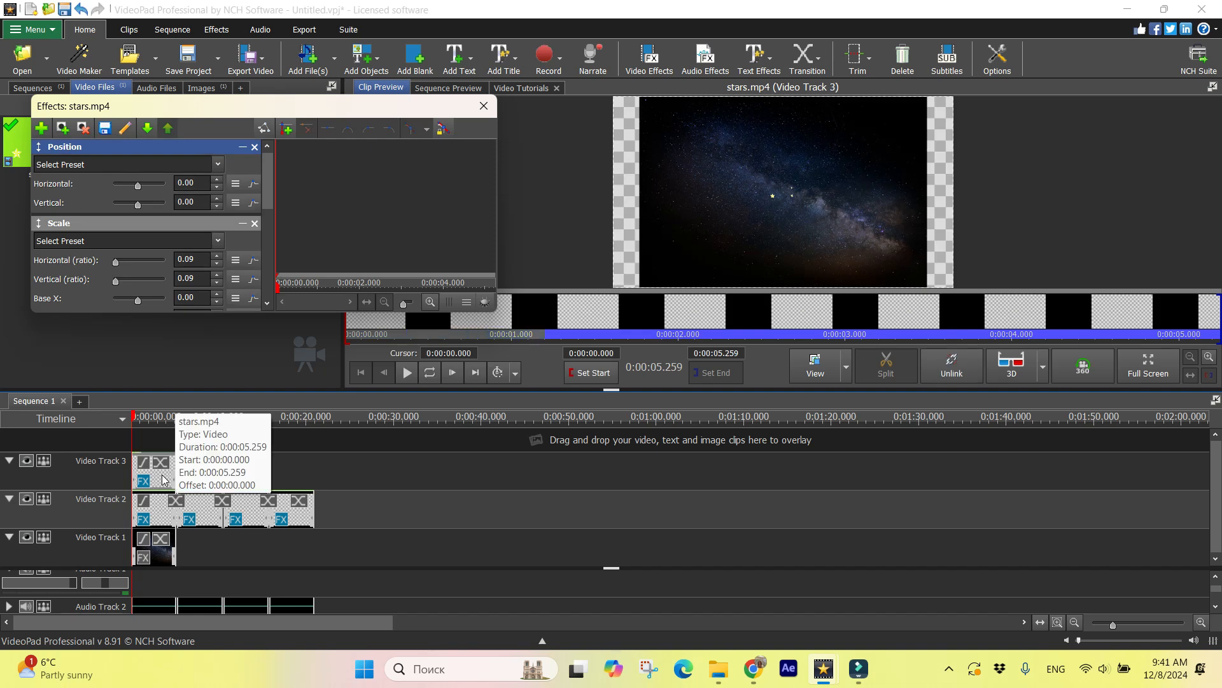
drag(783, 185, 897, 150)
Step: Move the last stars clip from Video Track 2 to the start of a new Video Track 4
drag(156, 425, 138, 434)
key(ctrl+z)
drag(283, 514, 186, 476)
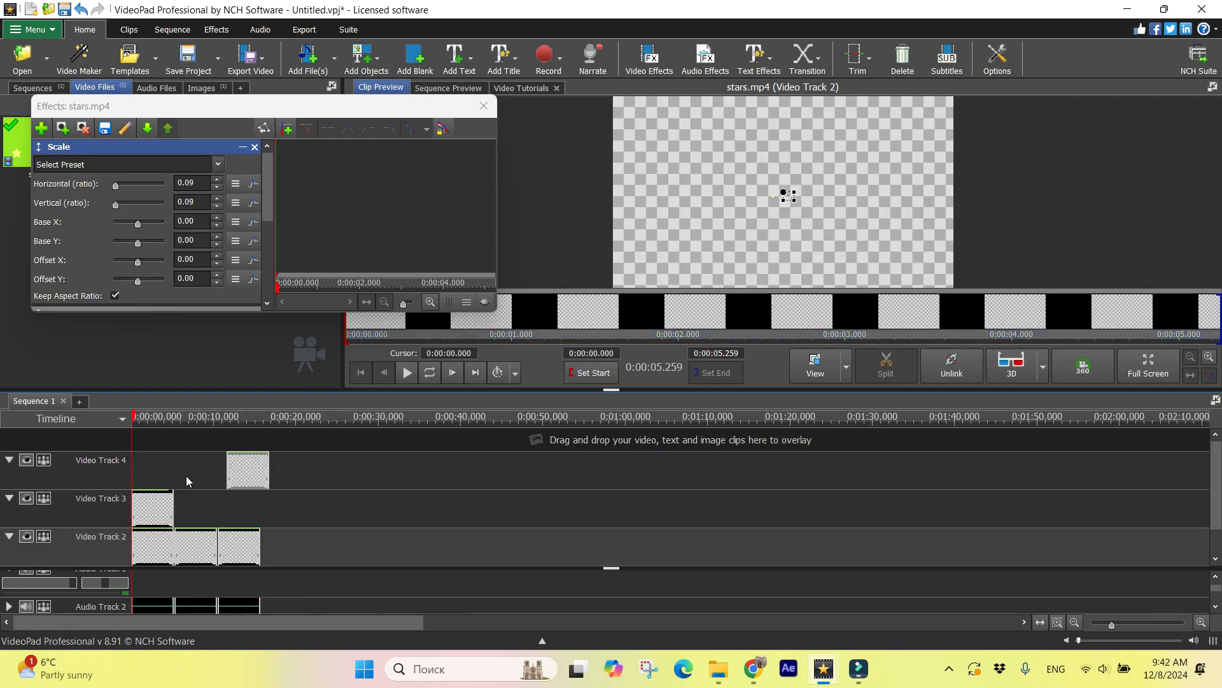
Step: Add a Position effect to the Video Track 4 stars clip, offsetting it about -26.36 horizontally and -26.58 vertically
click(40, 129)
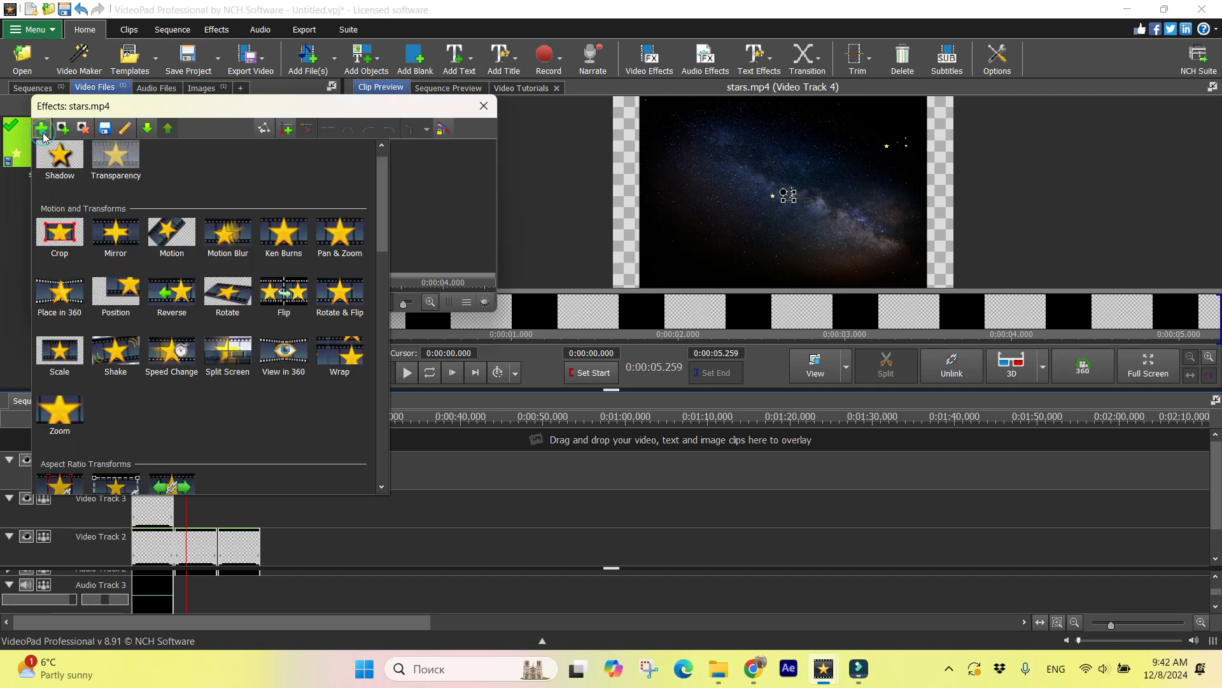
click(114, 292)
drag(788, 195, 697, 145)
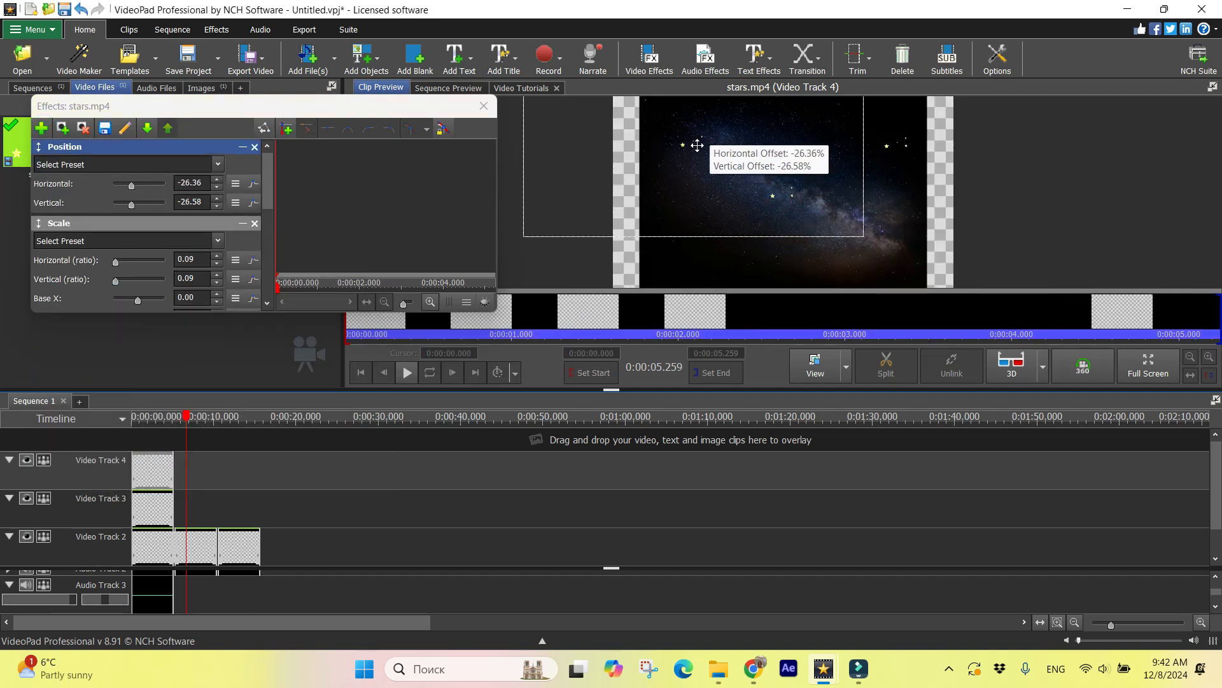
Step: Move another stars clip from Video Track 2 to the start of a new Video Track 5
drag(207, 552, 242, 458)
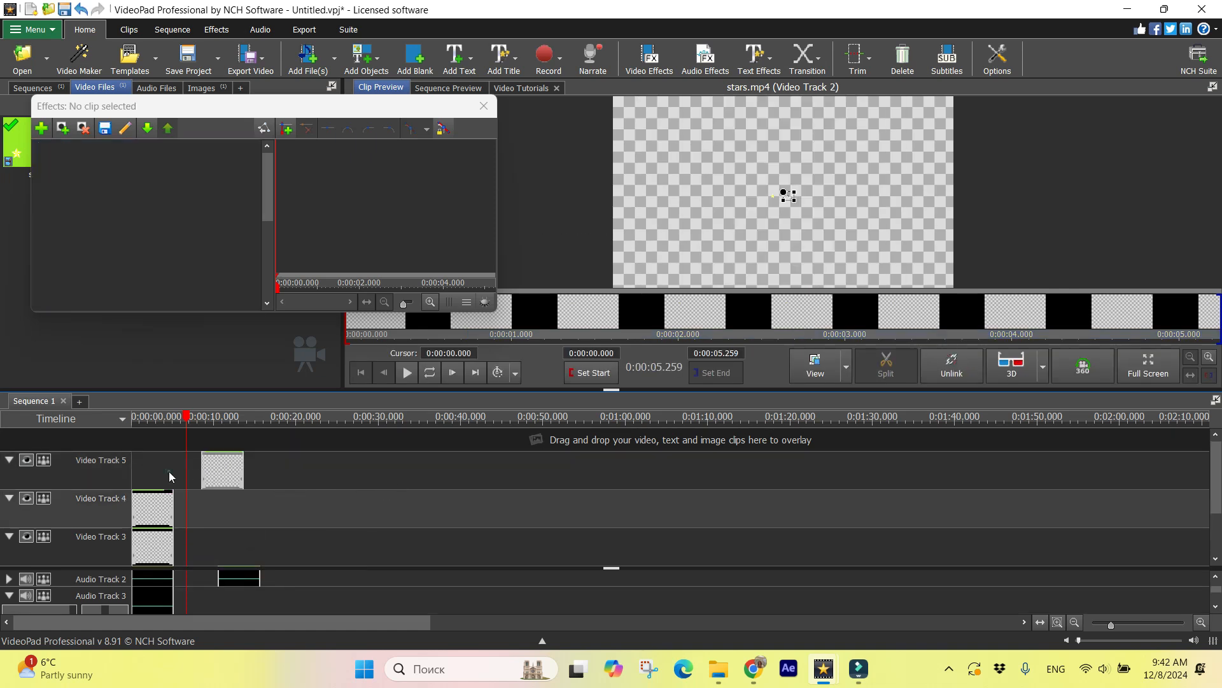
right_click(159, 476)
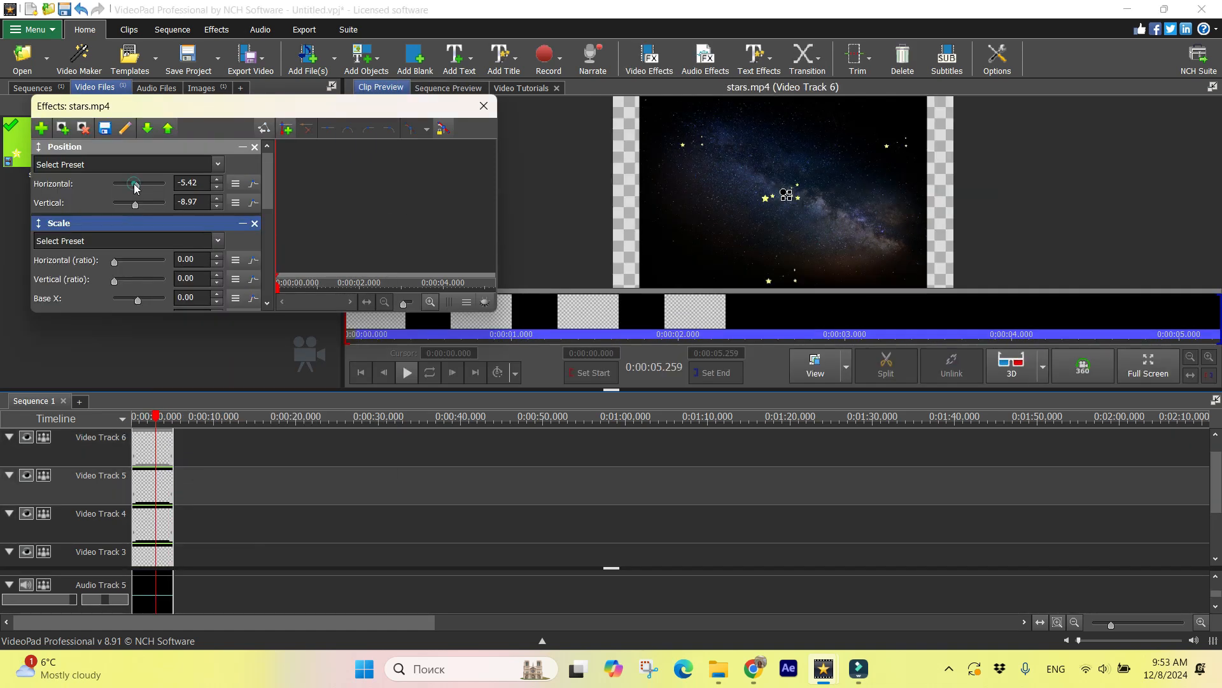
Step: Shift the stars clip on Video Track 6 horizontally to a Position offset of about 2.00
drag(135, 186, 137, 184)
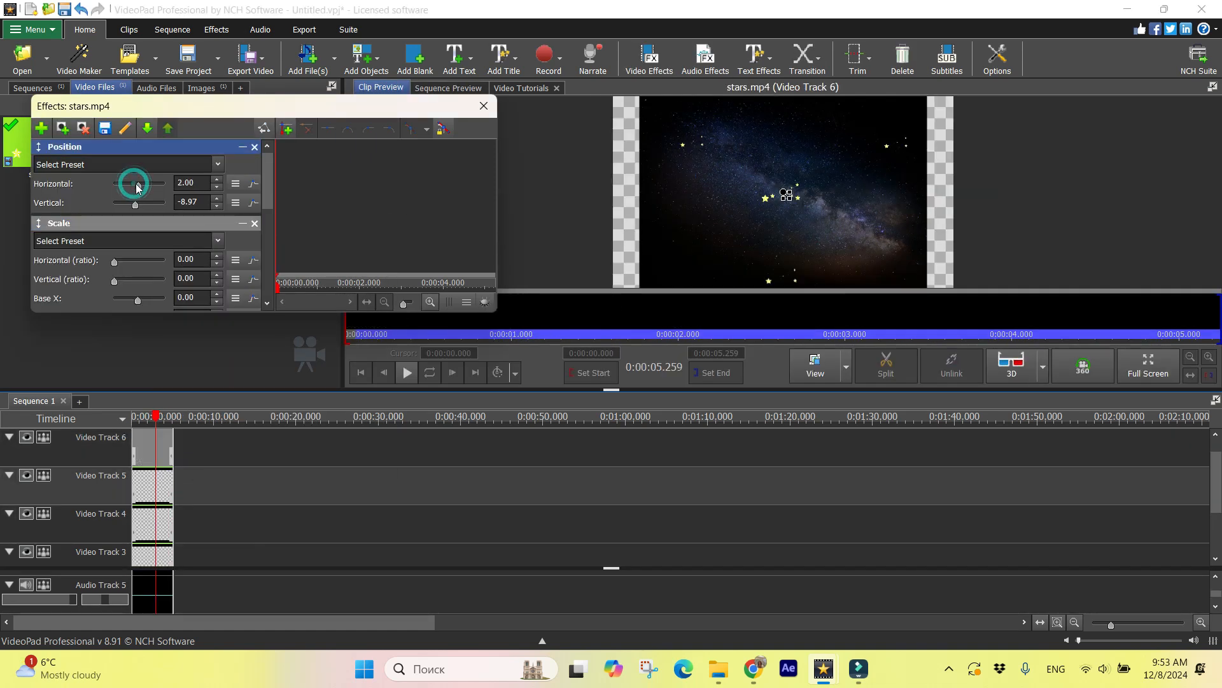
drag(652, 184, 605, 185)
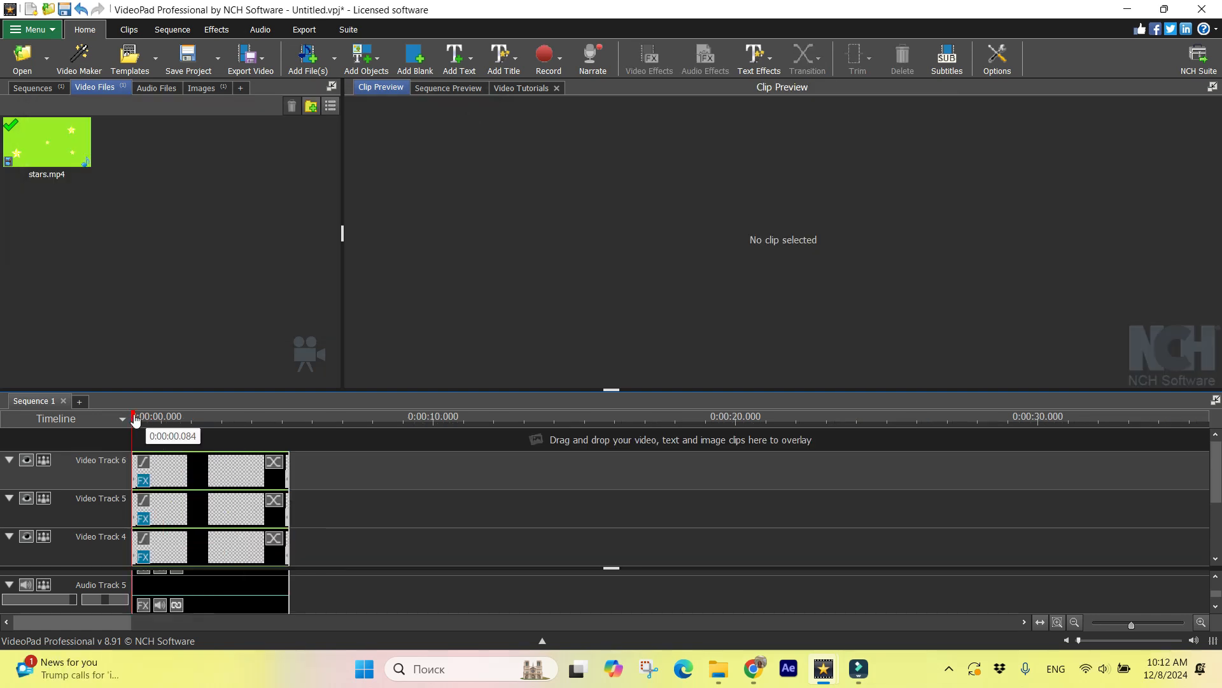
Step: Return the playhead to the start of the sequence and play the composited starry sky
click(134, 418)
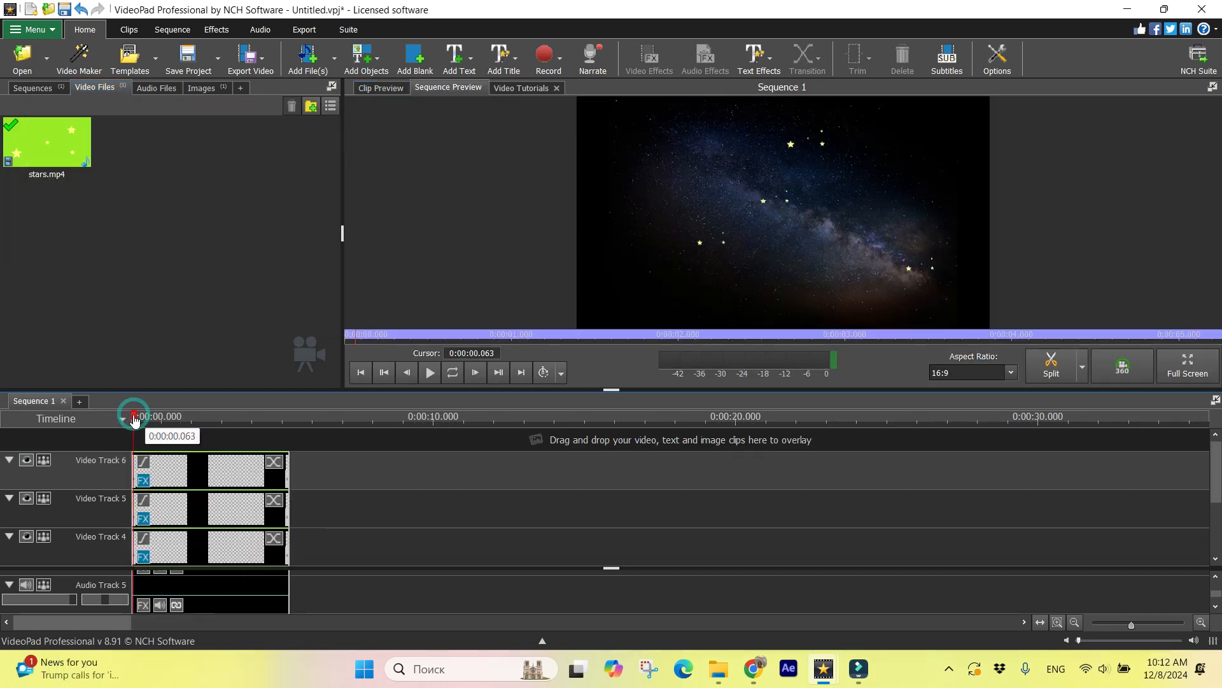
click(134, 418)
click(430, 372)
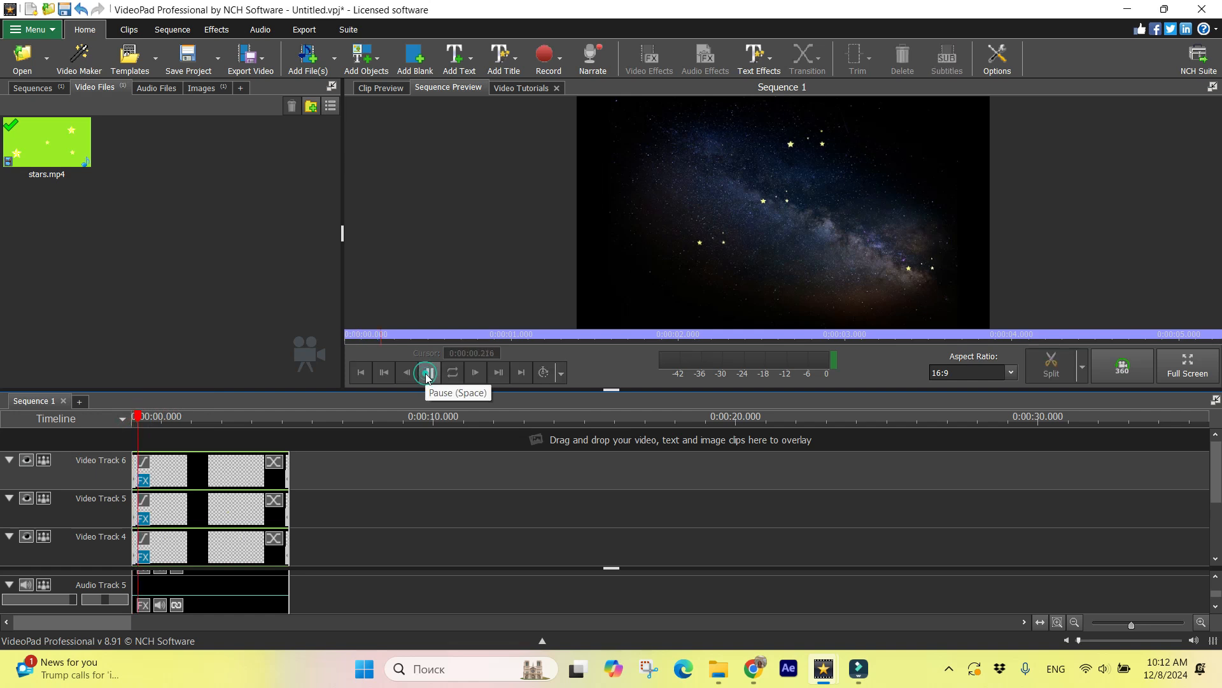